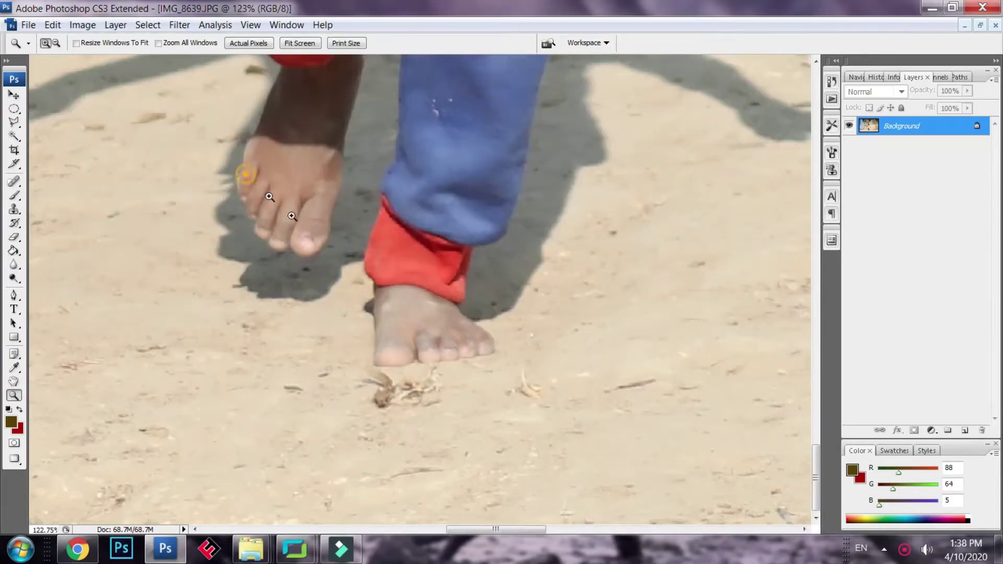
Step: Start a Pen path at the raised foot beside the big toe and trace around the smaller toes and up the child's side
drag(246, 174, 367, 292)
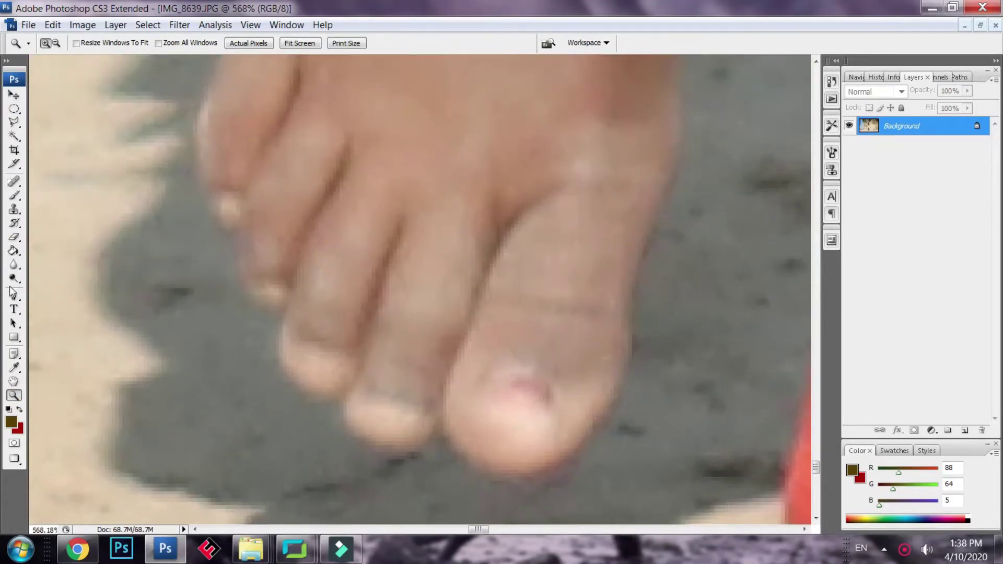
click(13, 294)
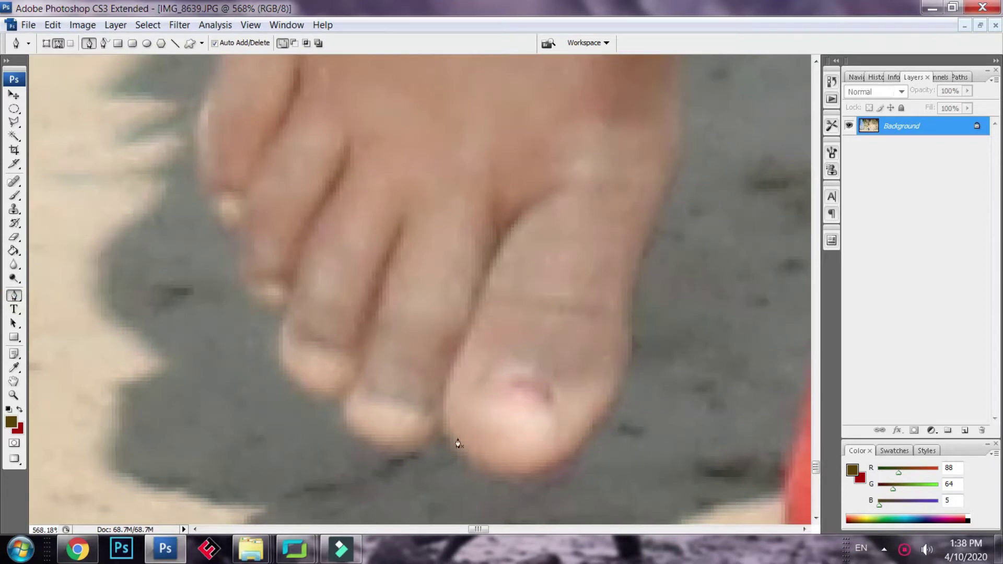
drag(435, 425, 349, 399)
drag(336, 397, 288, 356)
drag(288, 342, 278, 302)
click(354, 186)
click(284, 202)
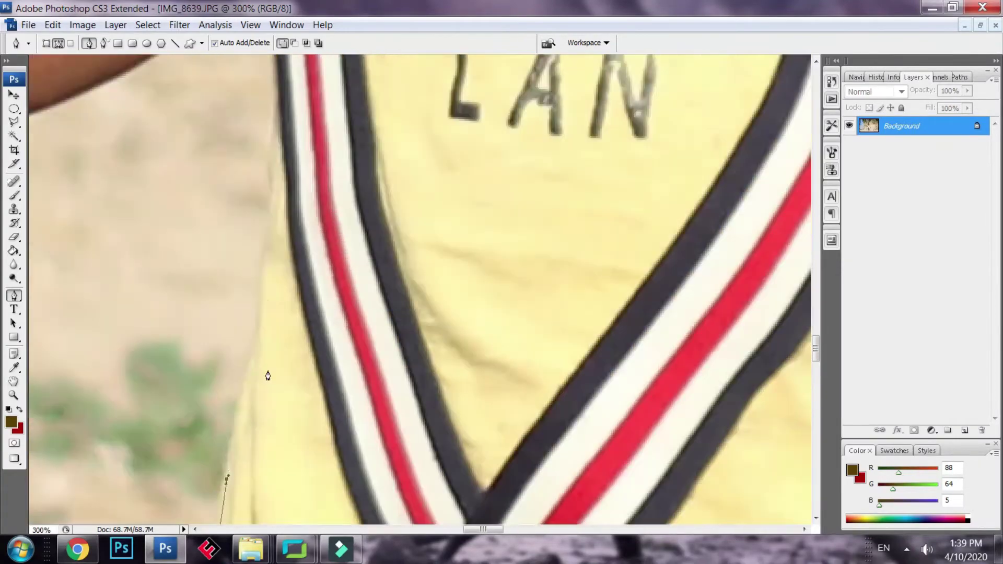
Step: Continue the path from the shirt's edge along the underside of the arm, around the thumb and onto the index finger
click(510, 403)
click(418, 437)
click(609, 215)
click(456, 401)
click(496, 279)
click(390, 345)
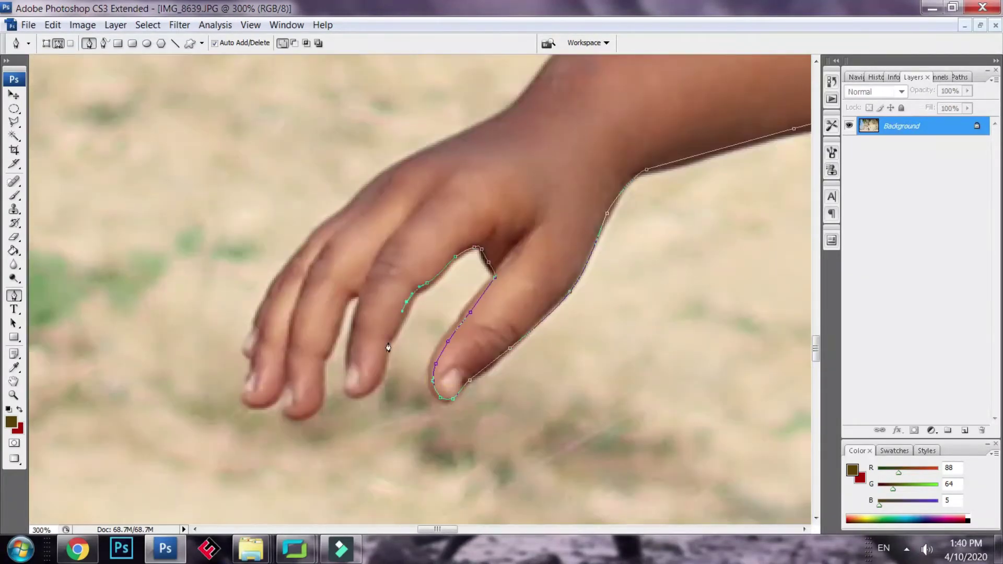
Step: Trace the remaining fingers and the upper side of the arm, continuing along the sleeve toward the shoulder
click(358, 397)
click(401, 274)
click(400, 312)
click(375, 334)
click(333, 322)
click(399, 138)
click(386, 273)
click(383, 324)
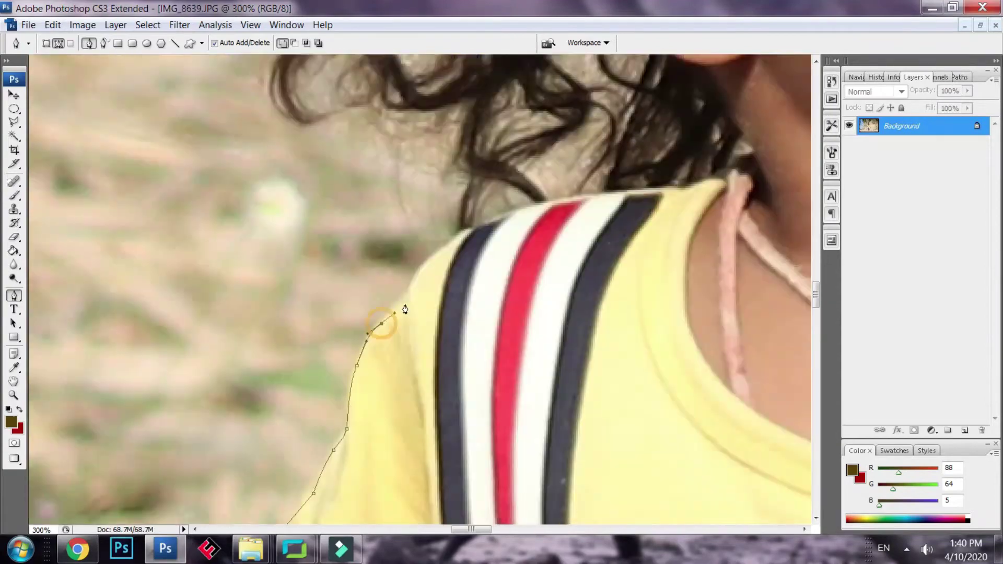
Step: Carry the path over the shoulder and loosely around the hair, down to the corner of the opposite sleeve
click(405, 454)
drag(468, 448, 486, 443)
key(ctrl+minus)
key(ctrl+minus)
drag(241, 257, 263, 186)
click(499, 338)
key(ctrl+plus)
key(ctrl+plus)
click(229, 336)
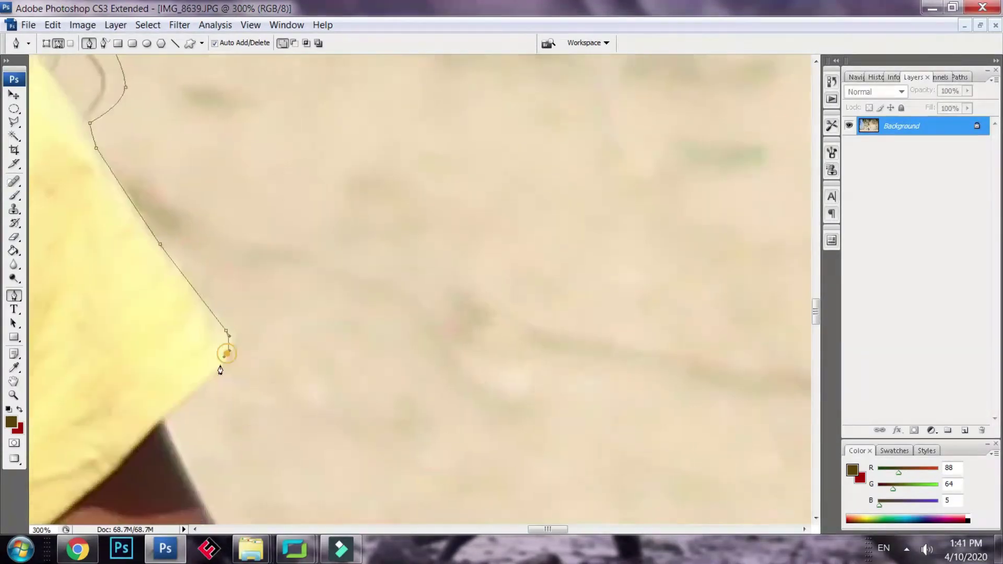
Step: Trace the child's other arm down around the hand and back up its inner edge
click(347, 170)
drag(390, 304, 392, 324)
click(375, 324)
click(321, 209)
click(289, 235)
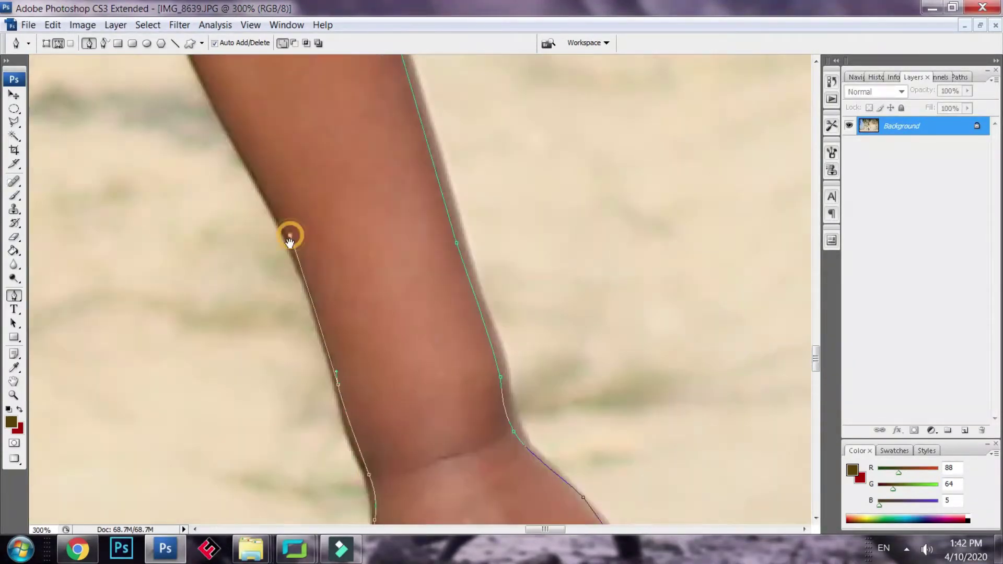
Step: Trace the remaining outline along the shirt, trousers and both feet, and close the path at the raised foot's toes
click(554, 194)
click(507, 91)
click(463, 93)
click(452, 182)
mouse_move(442, 288)
mouse_down()
mouse_move(441, 298)
mouse_move(394, 270)
mouse_up()
click(571, 316)
click(488, 320)
click(370, 220)
click(441, 335)
click(385, 366)
click(499, 376)
click(398, 392)
click(380, 255)
click(396, 231)
click(400, 188)
click(381, 156)
click(491, 286)
click(460, 206)
drag(449, 252, 442, 268)
drag(419, 292, 364, 276)
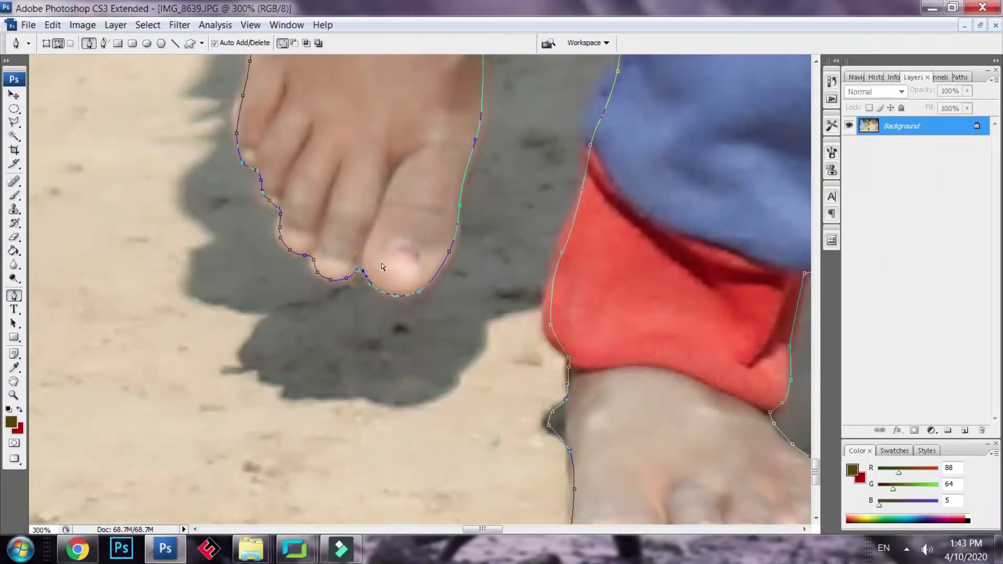
Step: Convert the closed path around the child into a selection
key(ctrl+Return)
key(ctrl+minus)
key(ctrl+minus)
key(ctrl+minus)
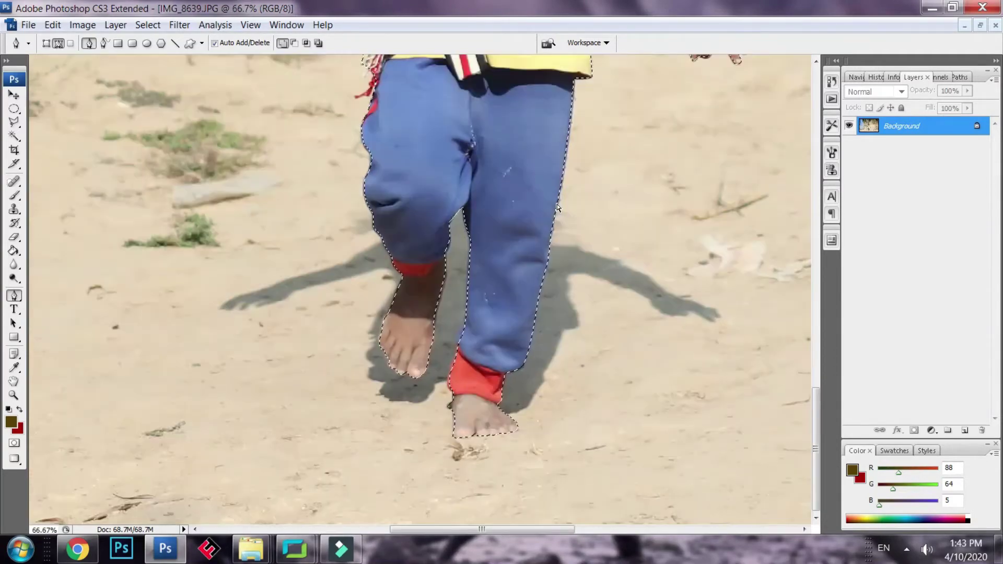
Step: Subtract the dark shadow patch beside the standing foot's ankle from the selection with the Polygonal Lasso
key(ctrl+plus)
key(ctrl+plus)
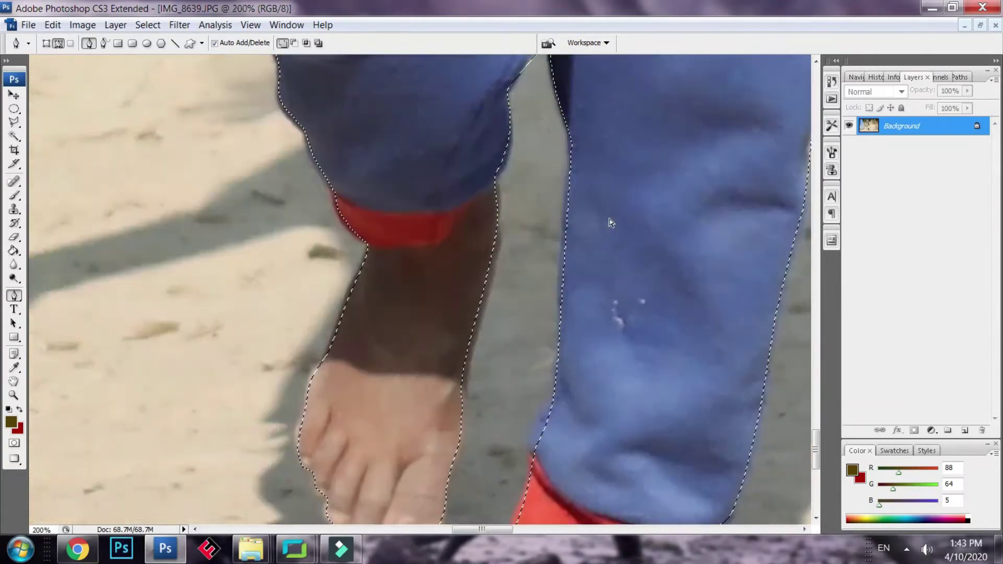
drag(593, 397, 511, 44)
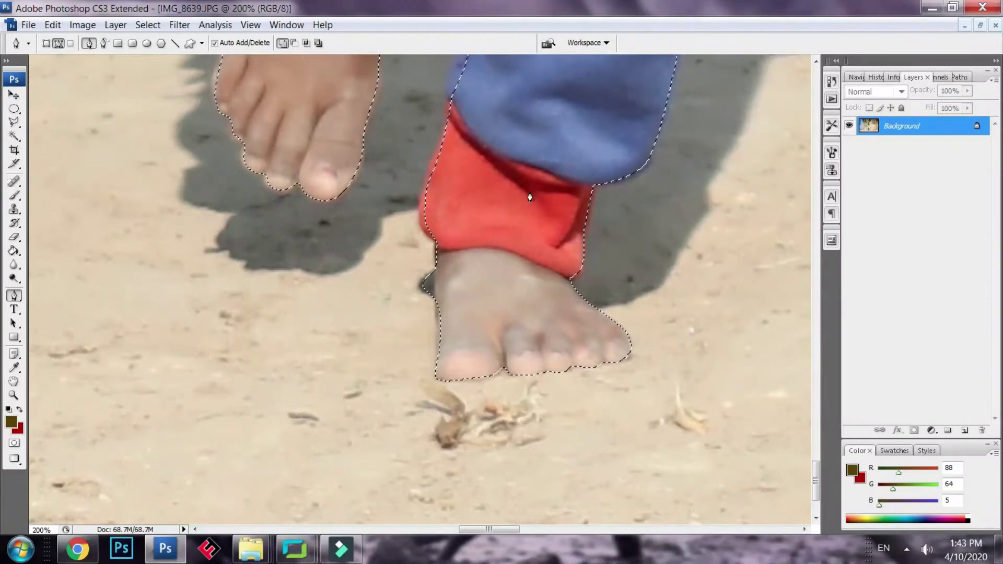
key(ctrl+plus)
key(ctrl+plus)
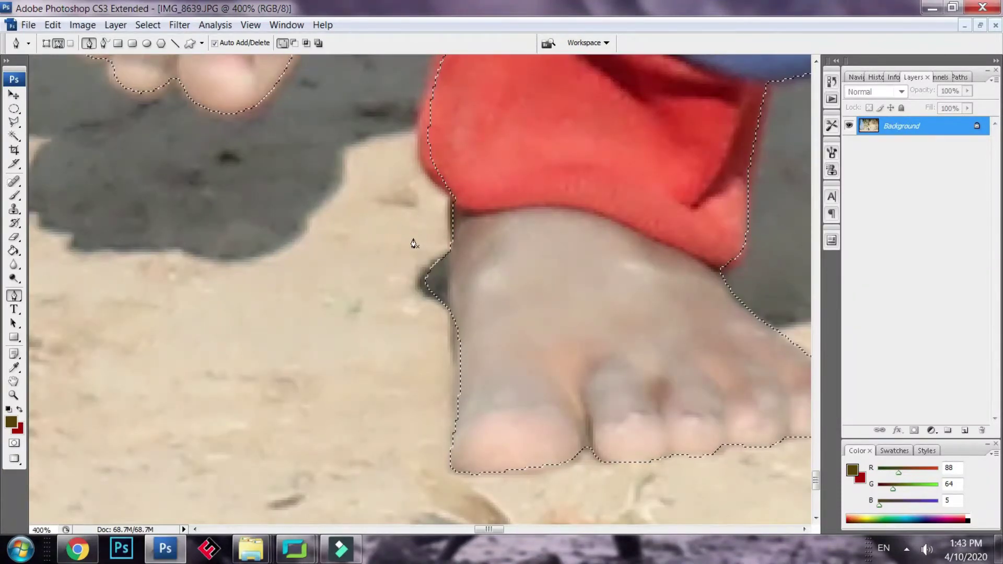
key(l)
click(450, 240)
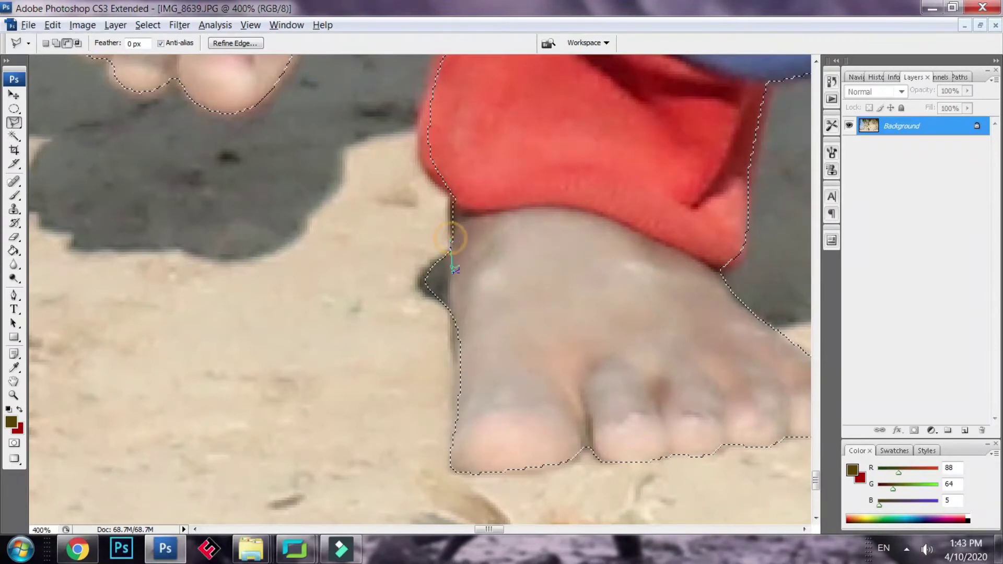
click(448, 348)
click(397, 324)
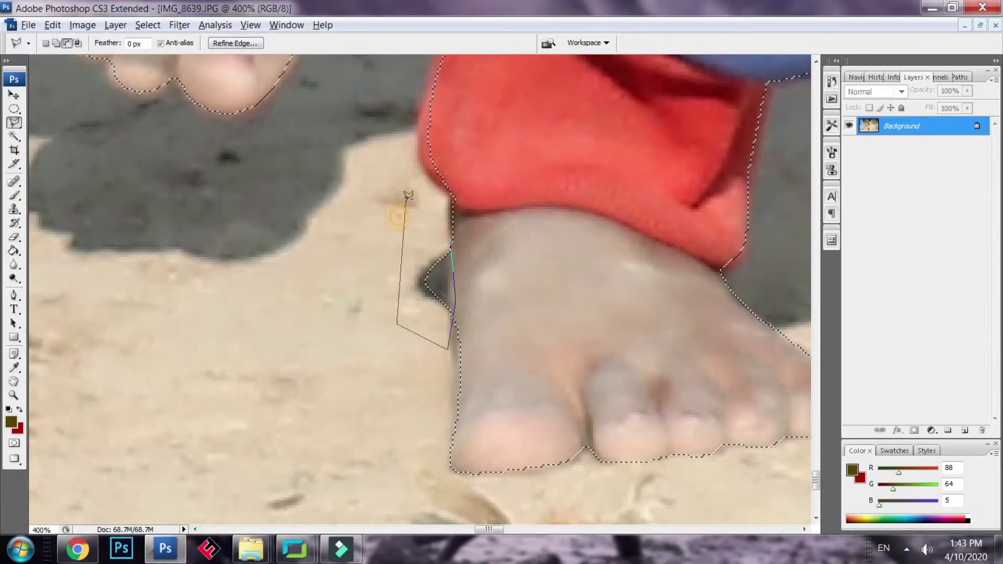
double_click(435, 230)
Step: Duplicate the Background layer as Background copy, and duplicate that copy as Background copy 2
key(ctrl+minus)
key(ctrl+minus)
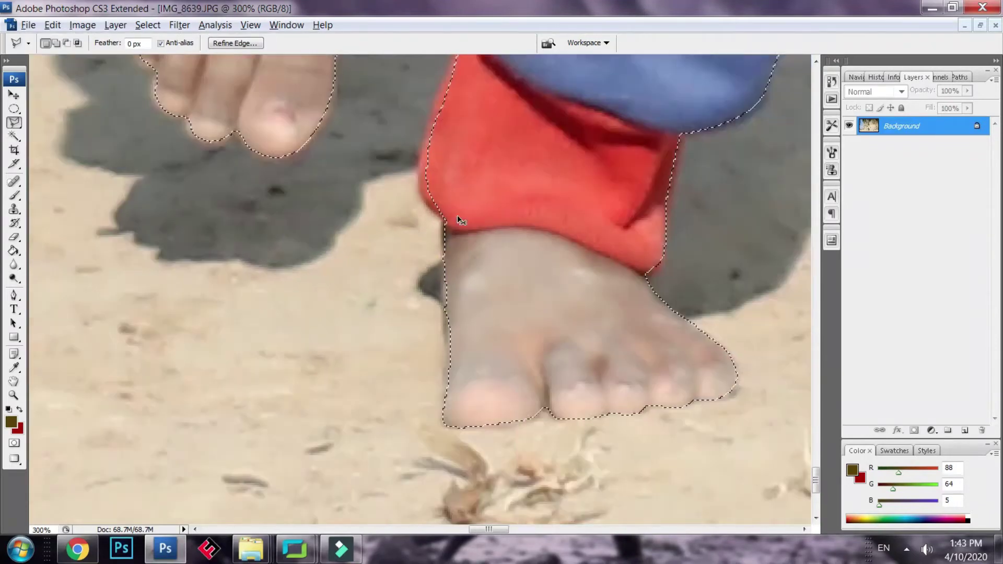
key(ctrl+minus)
key(ctrl+minus)
key(ctrl+minus)
key(ctrl+minus)
key(ctrl+minus)
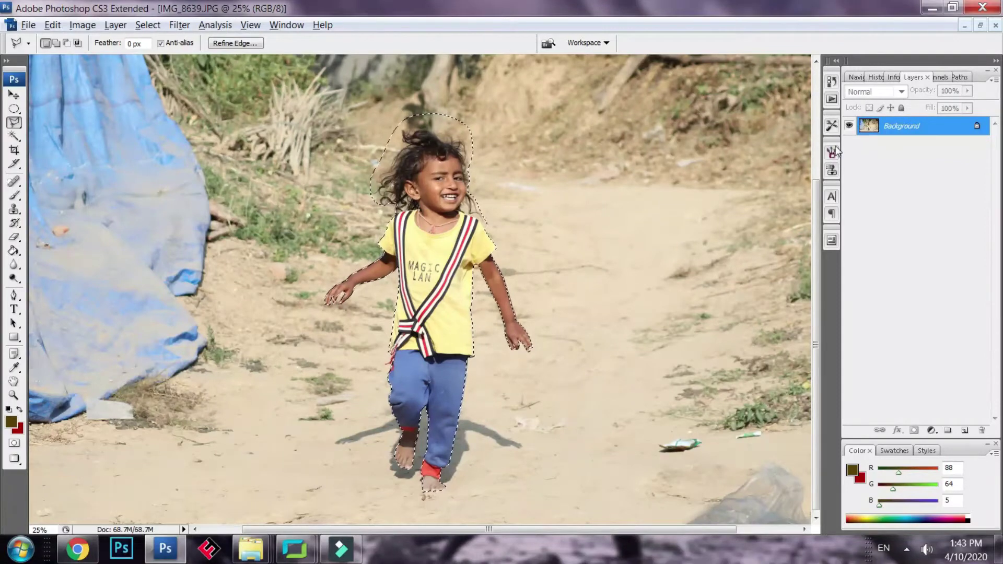
right_click(900, 125)
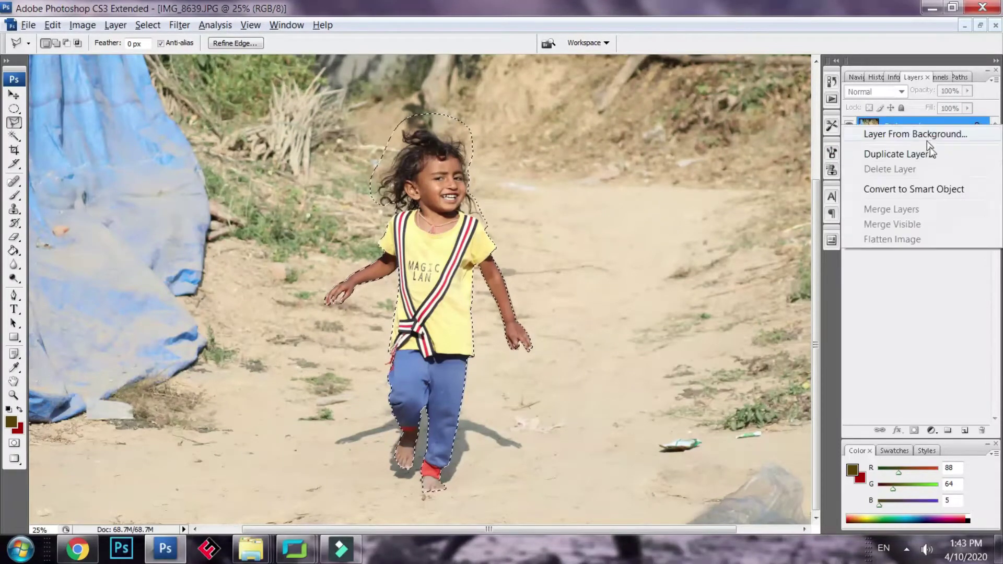
click(897, 155)
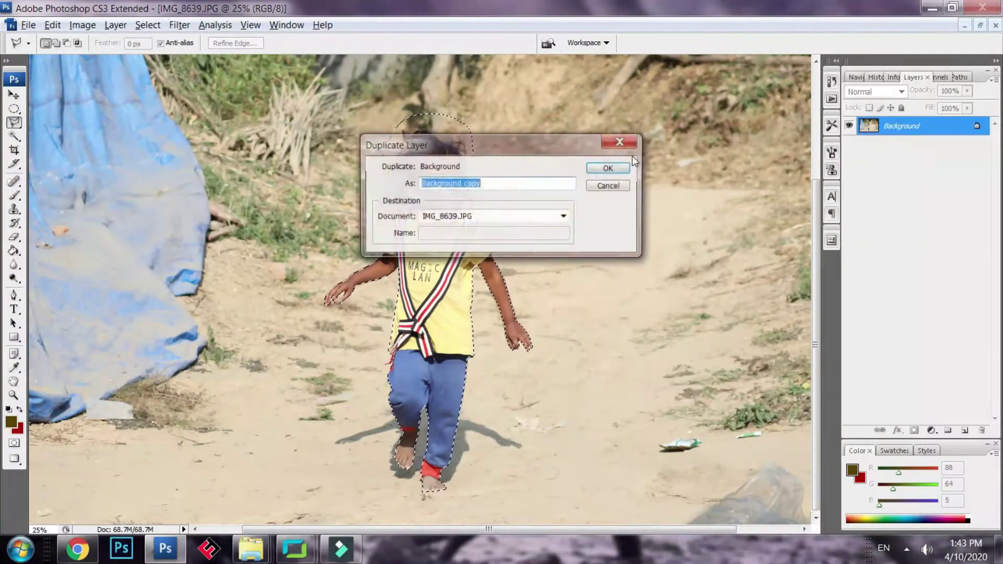
click(605, 168)
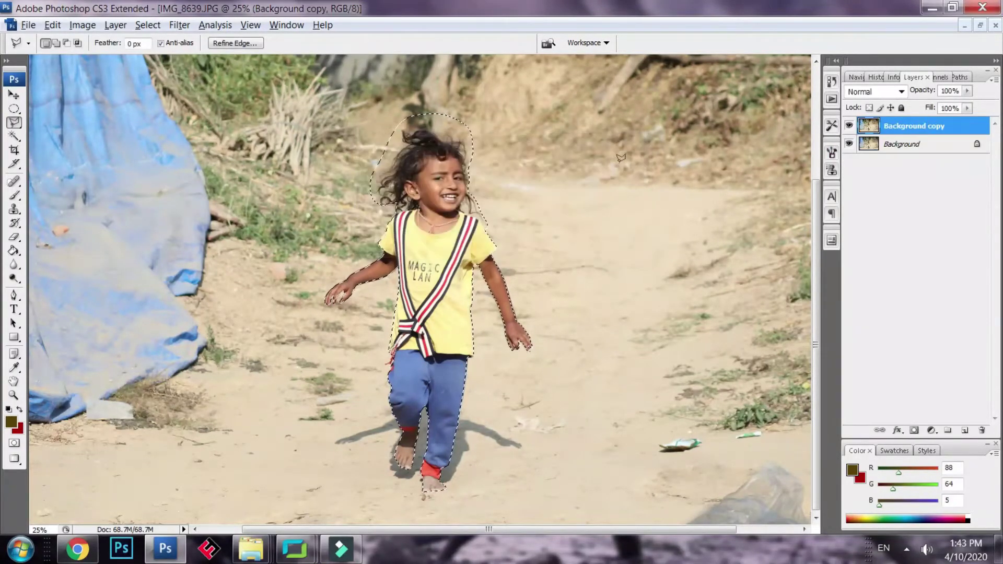
right_click(912, 128)
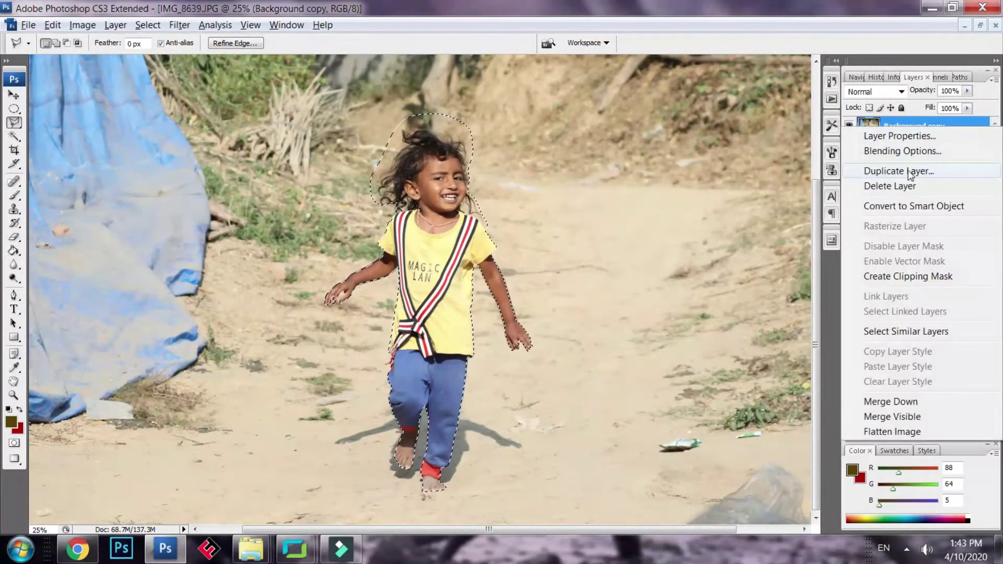
click(899, 171)
click(608, 167)
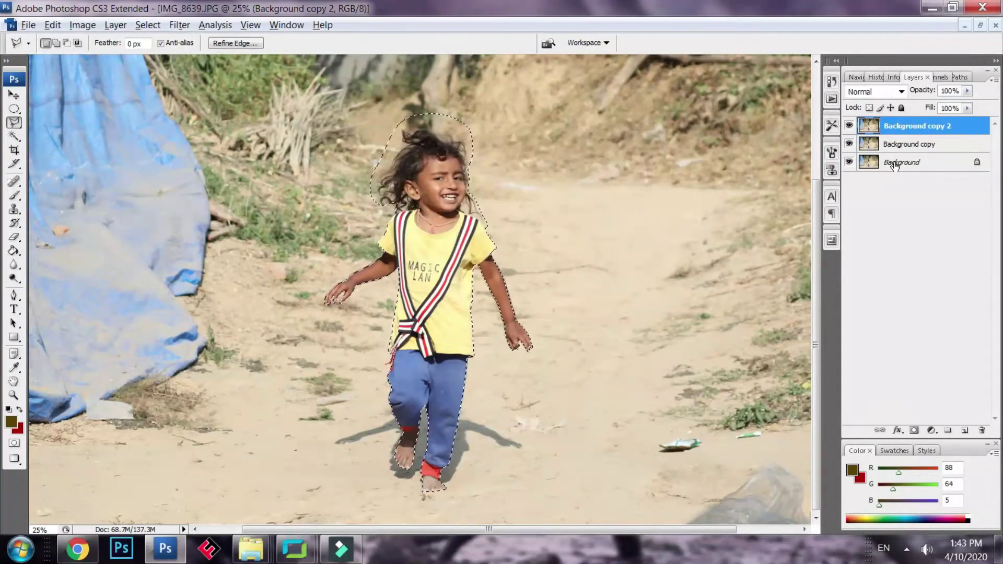
Step: Set the Background copy layer's blend mode to Multiply and make Background copy 2 the active layer
click(913, 146)
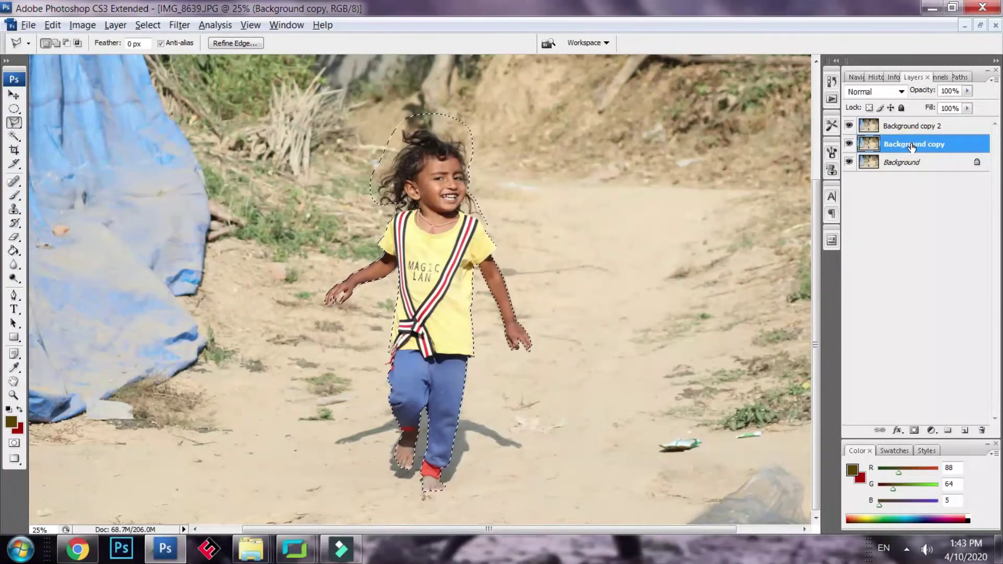
click(884, 94)
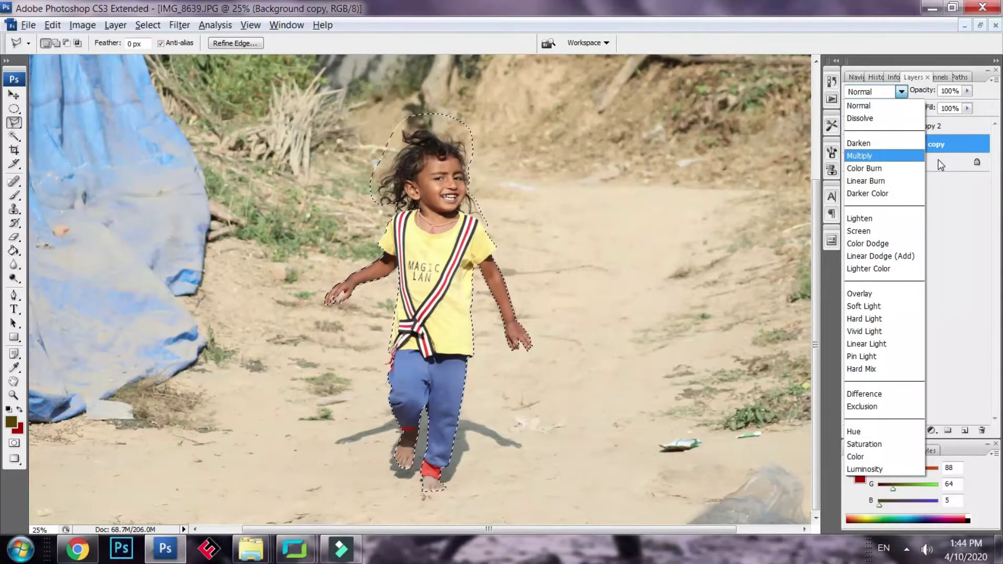
click(882, 159)
click(912, 127)
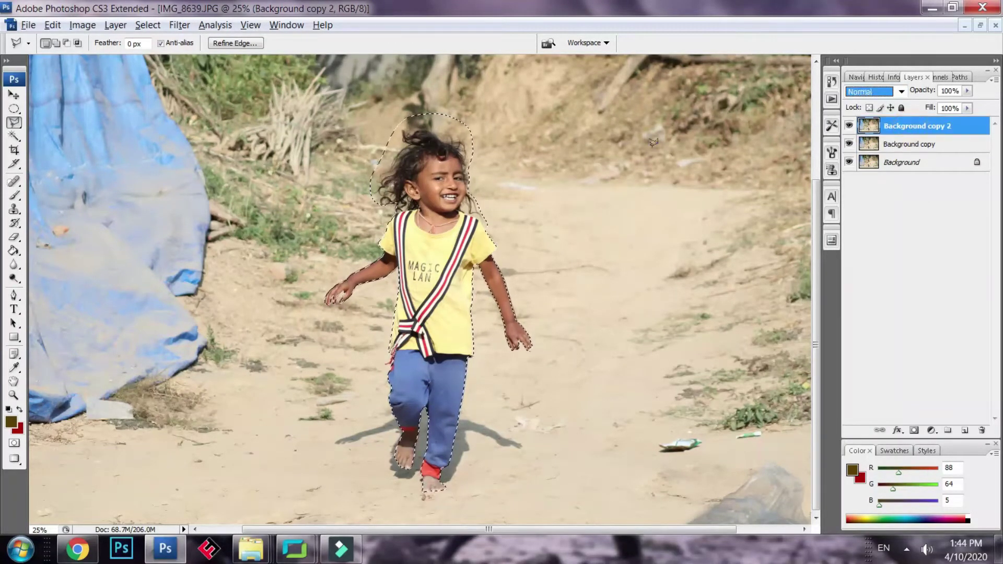
key(ctrl+minus)
key(ctrl+minus)
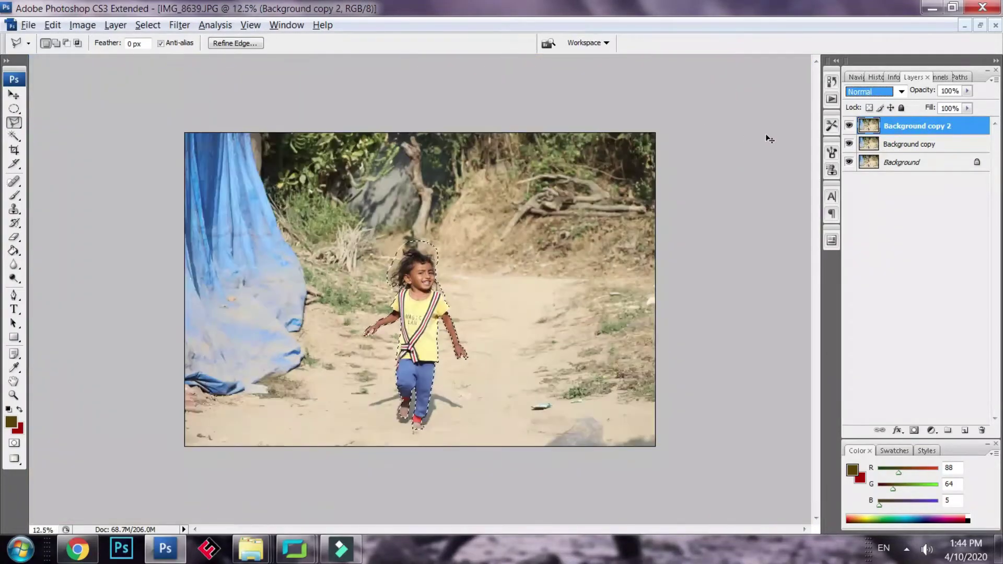
click(182, 29)
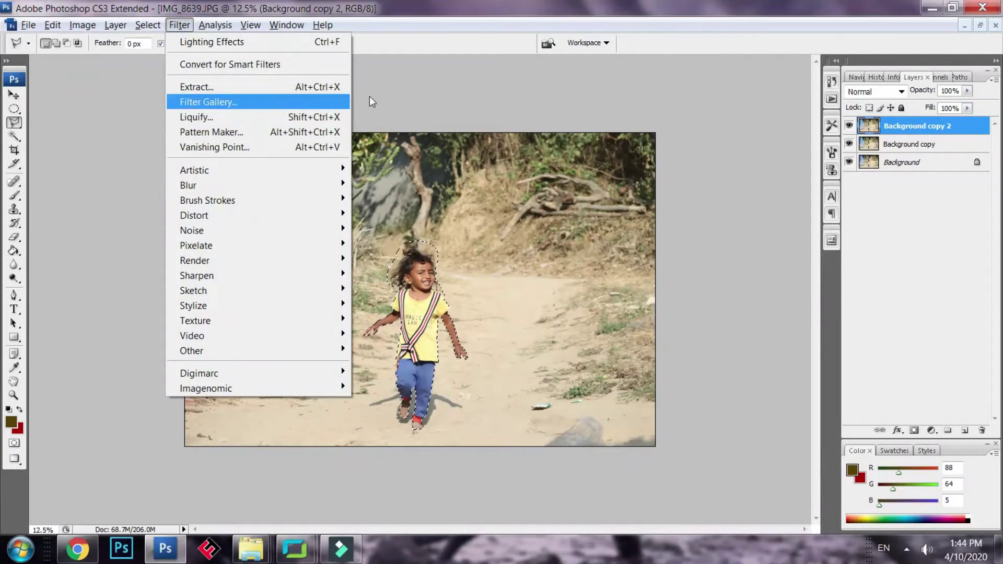
click(439, 83)
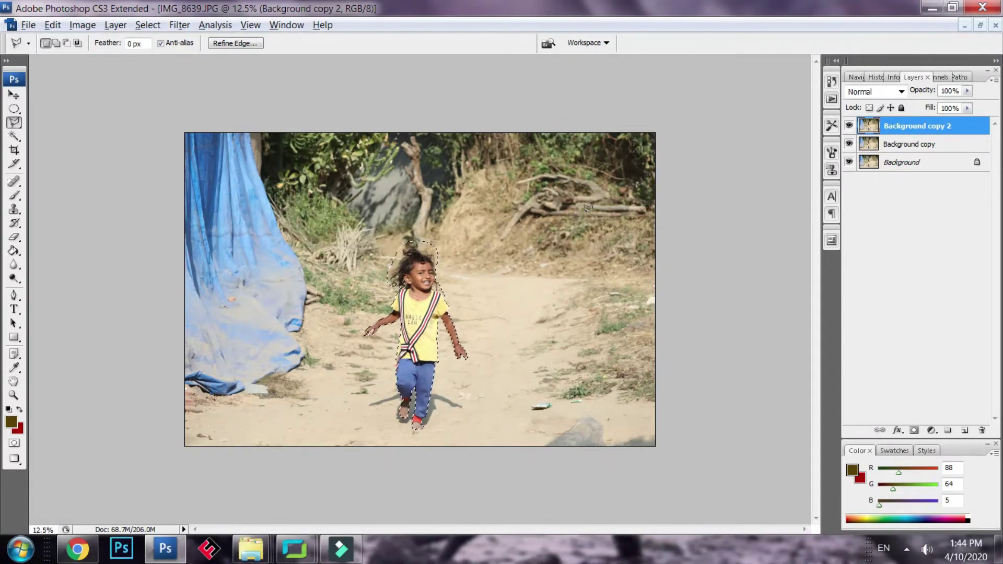
click(94, 26)
mouse_move(108, 24)
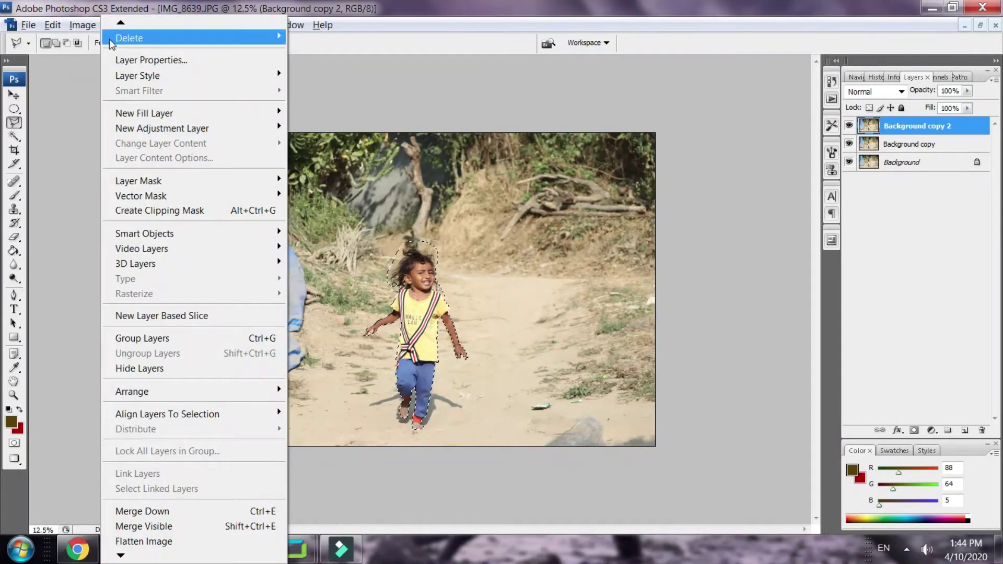
click(74, 78)
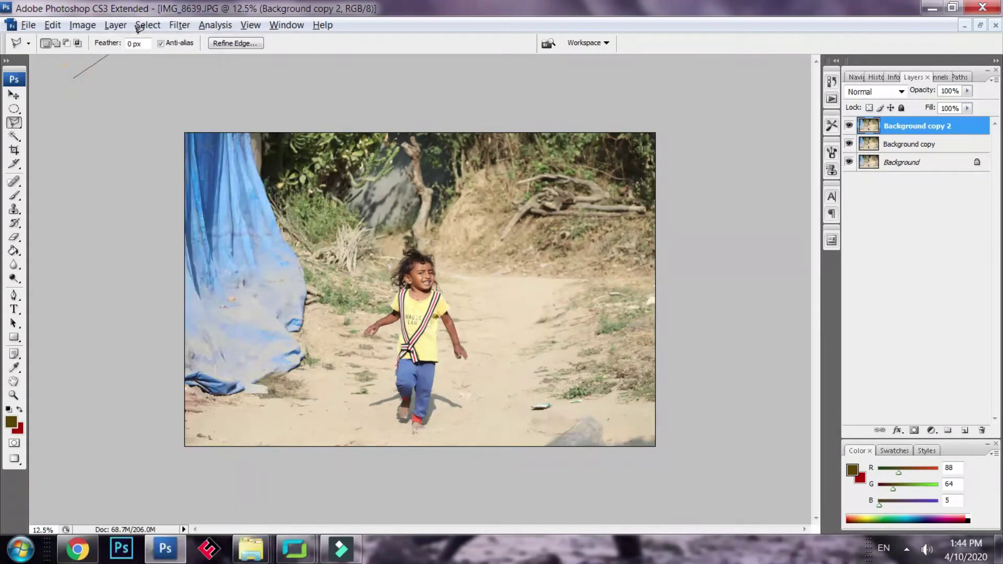
click(138, 34)
Step: Delete everything around the child from Background copy 2, using the inverted selection feathered by 1 pixel
click(148, 25)
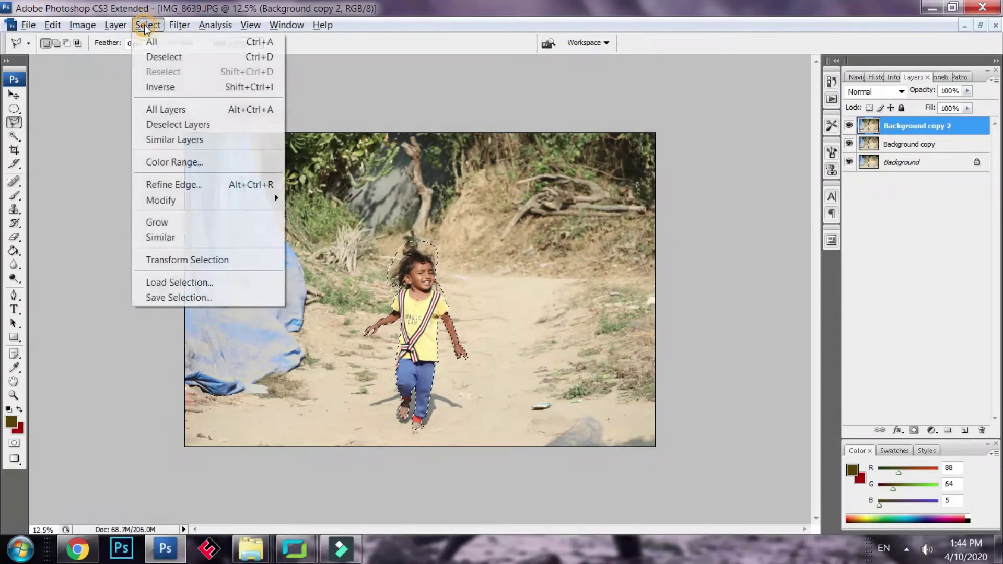
click(176, 87)
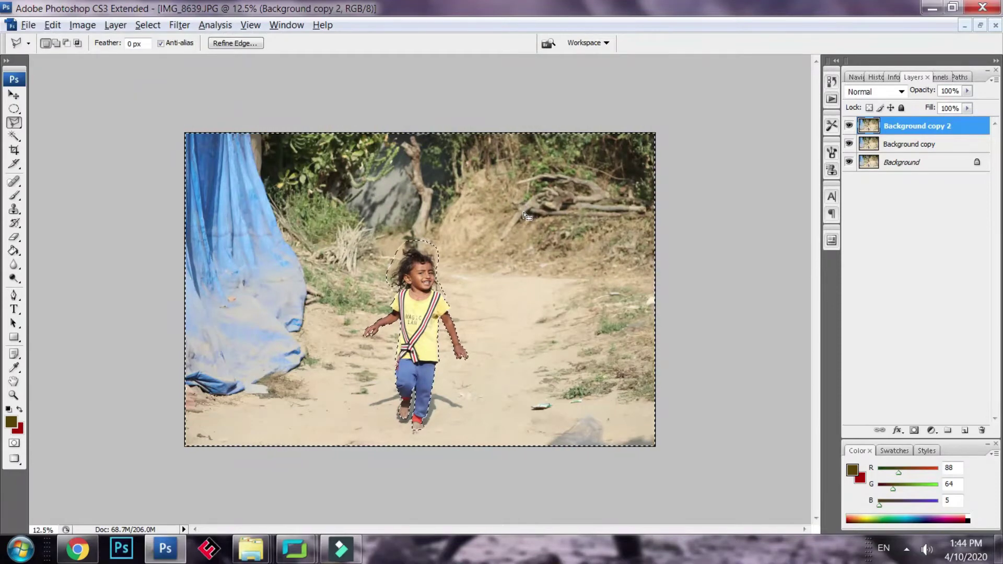
right_click(430, 238)
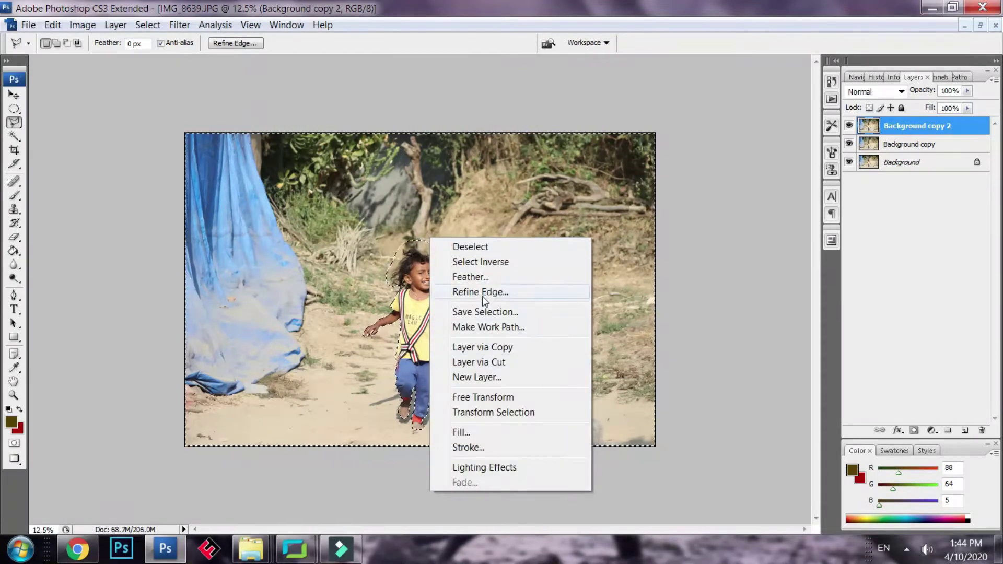
click(518, 276)
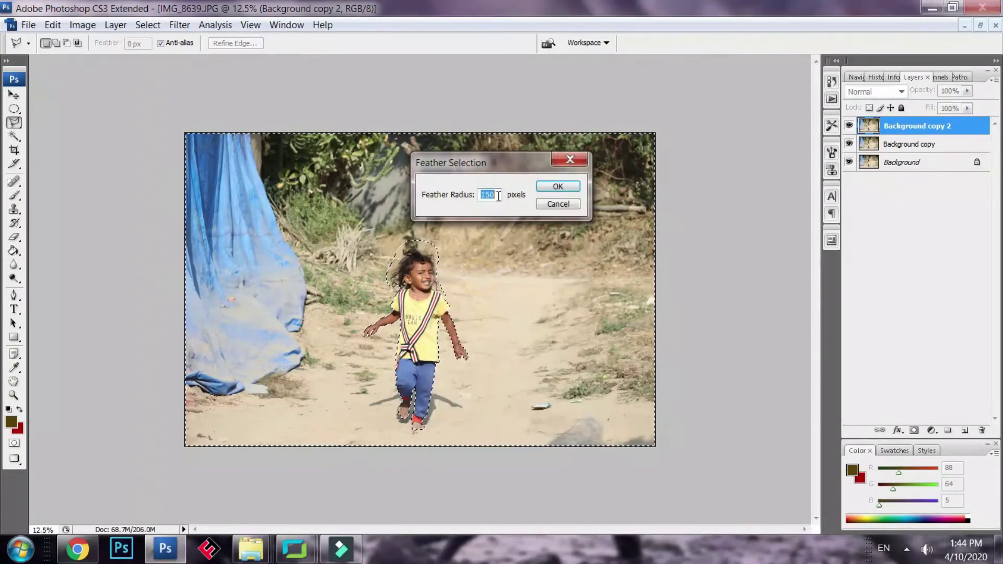
text(1)
click(558, 186)
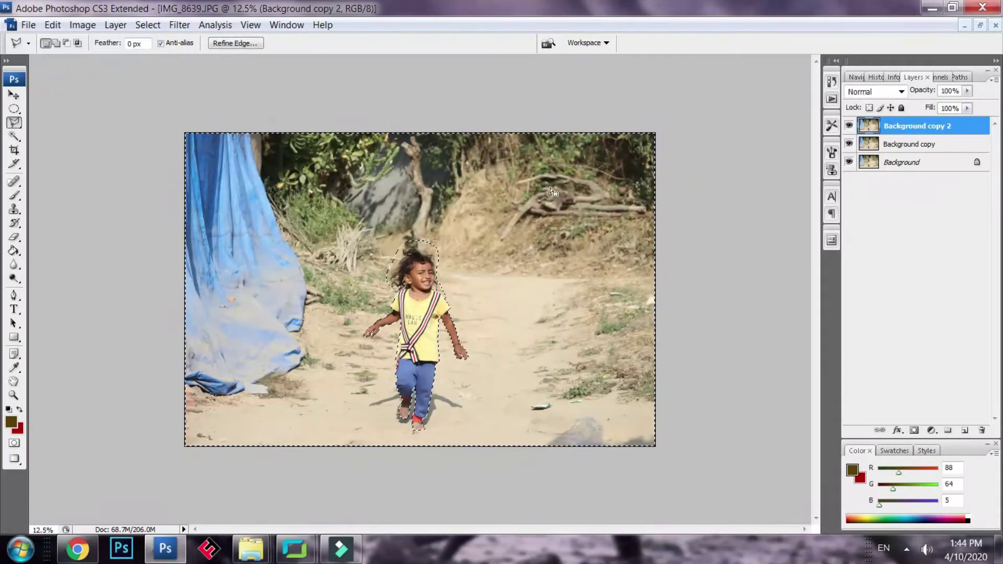
key(Delete)
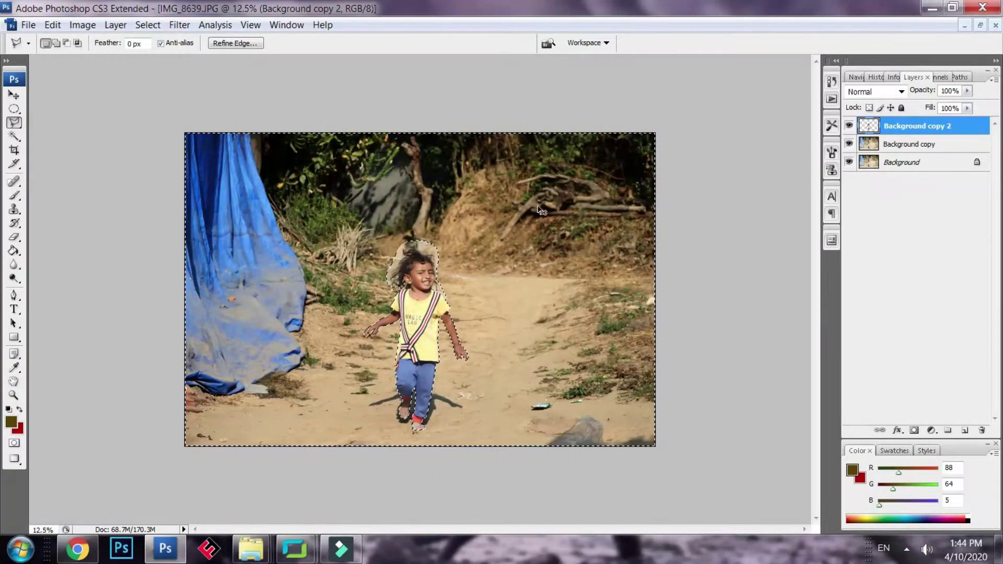
Step: Clear the selection around the child and select the Background copy 2 and Background copy layers together
key(ctrl+d)
key(ctrl+plus)
key(ctrl+plus)
key(ctrl+plus)
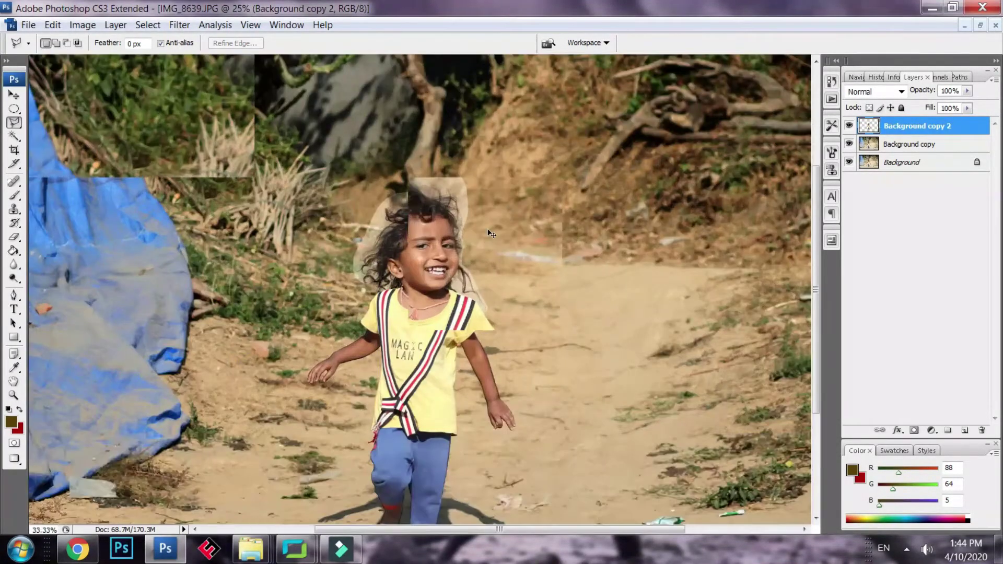
key(ctrl+minus)
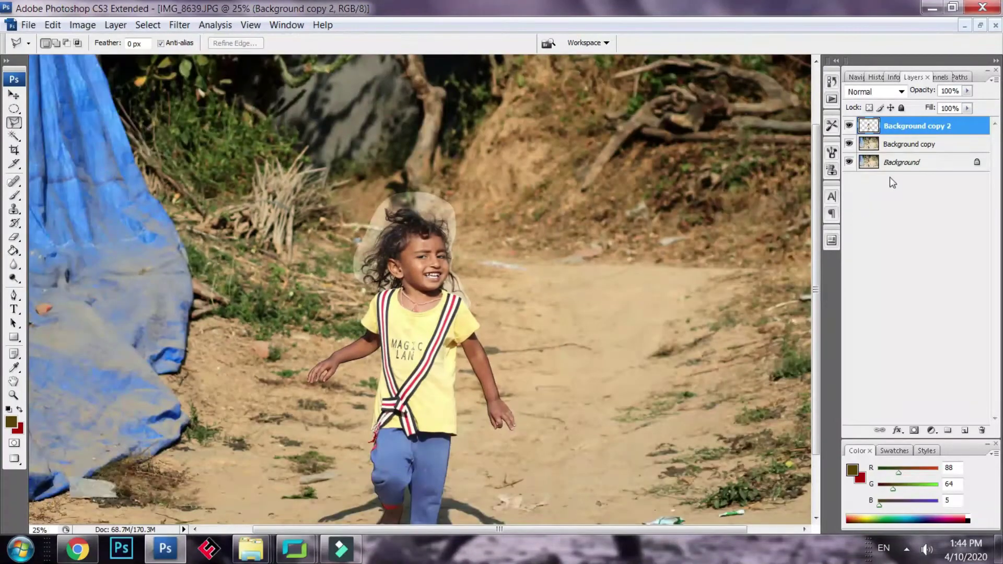
ctrl+click(913, 145)
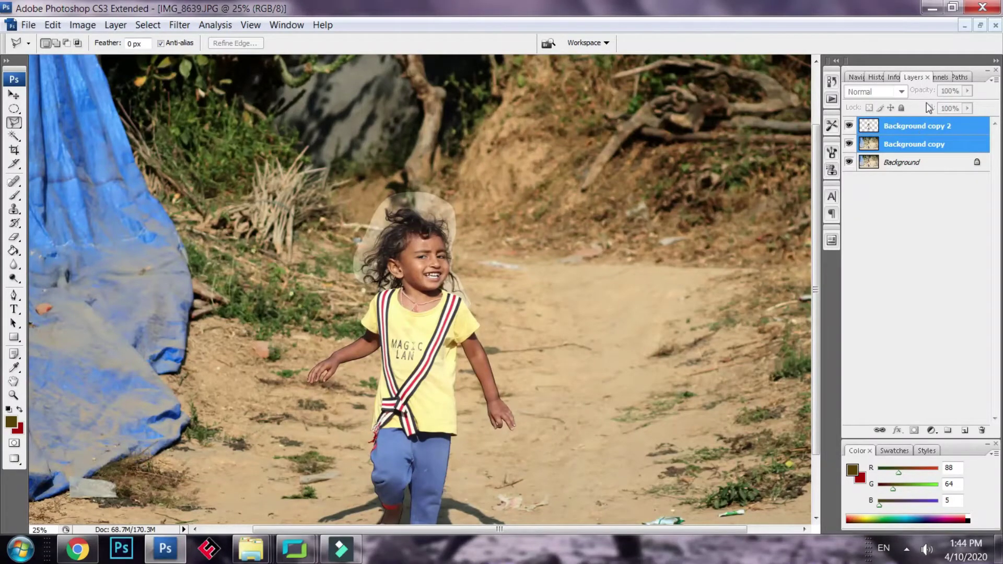
Step: Minimize the child photo, bring up the road landscape document DMAX LIVEVOL 136 (13).psd and activate the Move tool
click(982, 27)
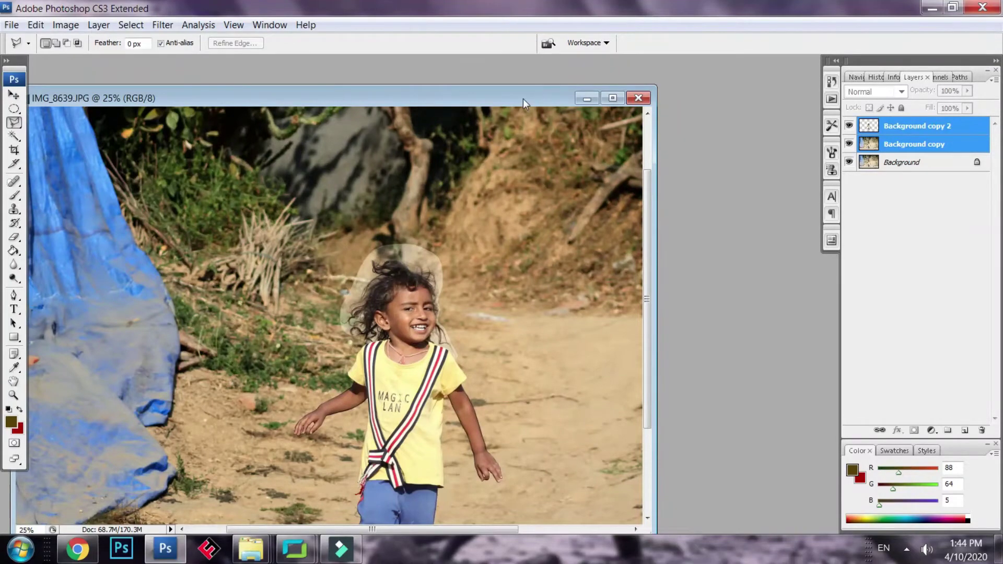
drag(523, 99, 370, 76)
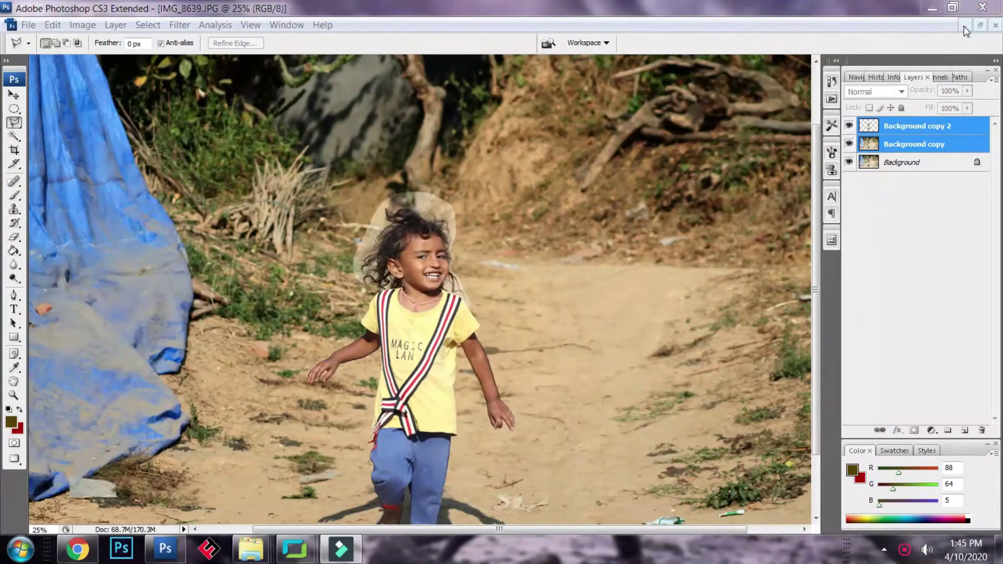
click(965, 25)
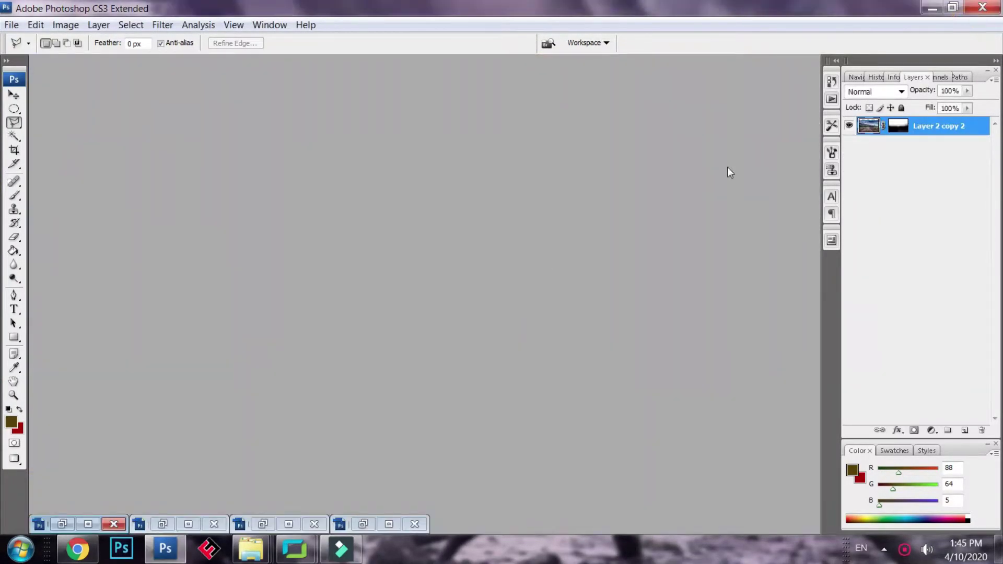
click(388, 525)
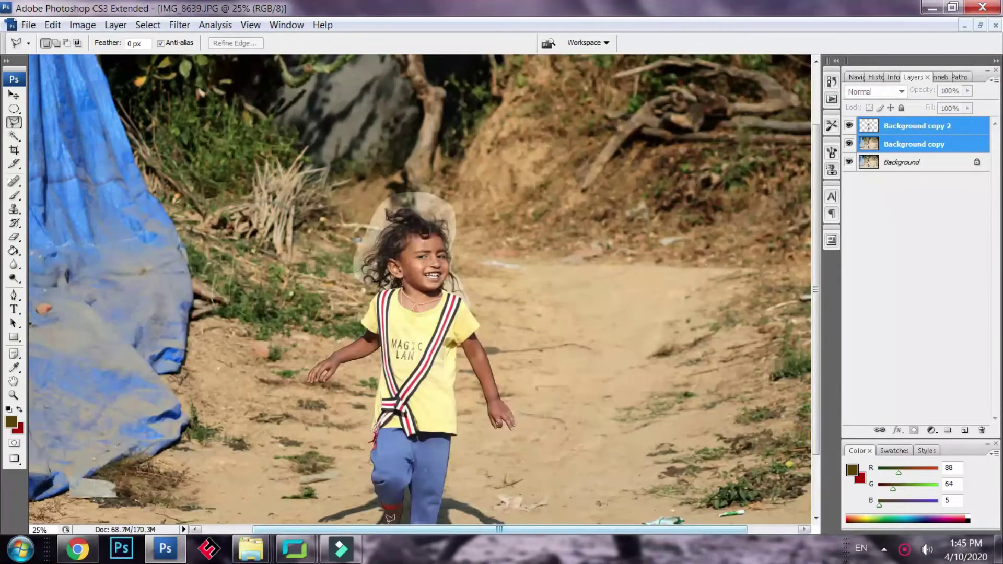
click(963, 25)
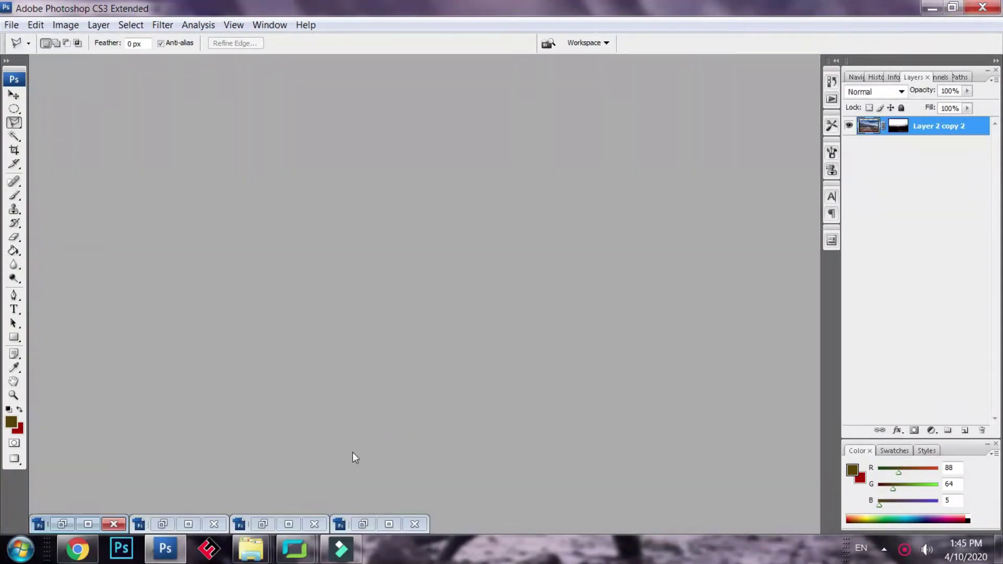
click(289, 524)
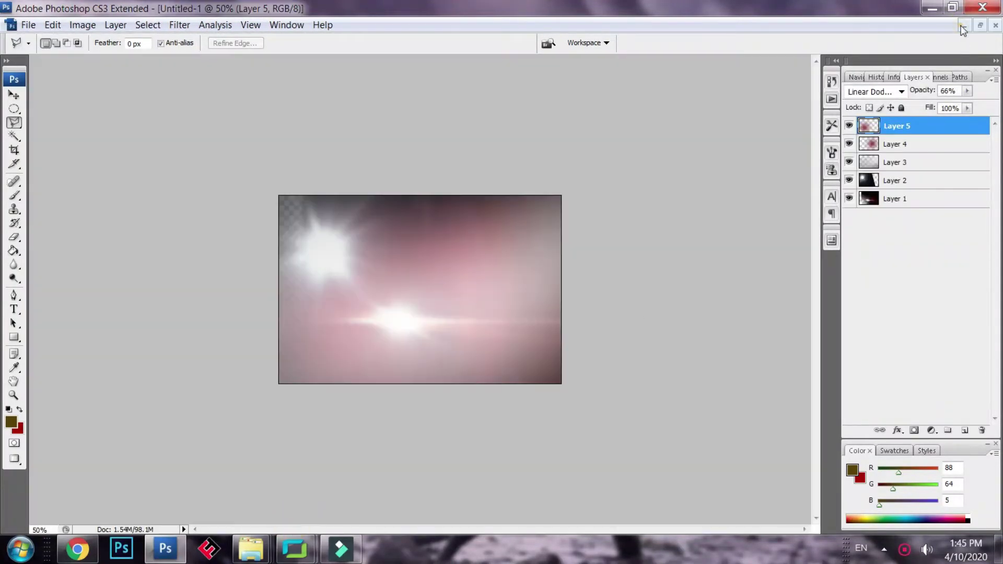
click(962, 26)
click(192, 519)
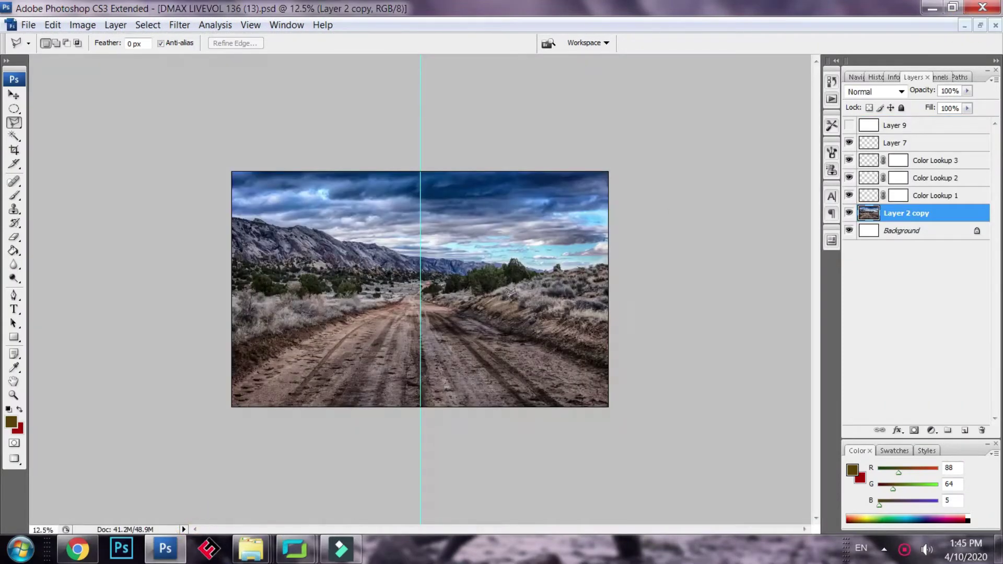
click(14, 95)
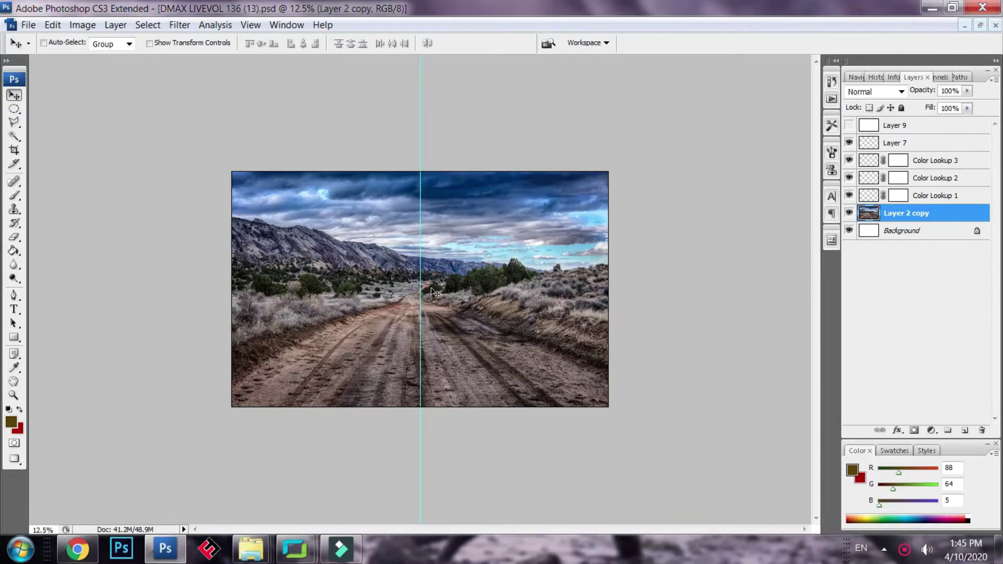
Step: Create a new RGB document of 1280 x 720 pixels at 300 pixels/inch with a white background
key(ctrl+n)
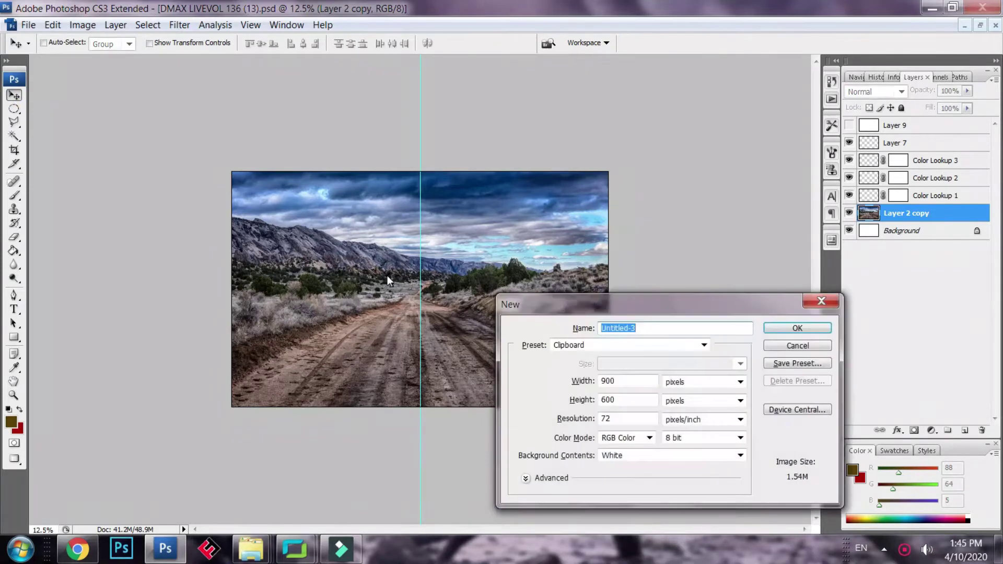
click(822, 301)
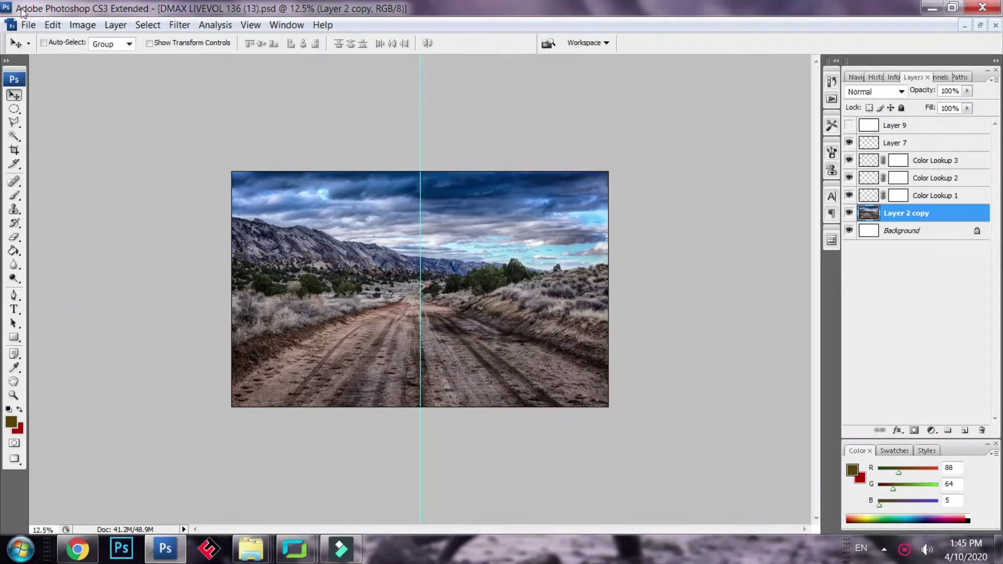
click(29, 25)
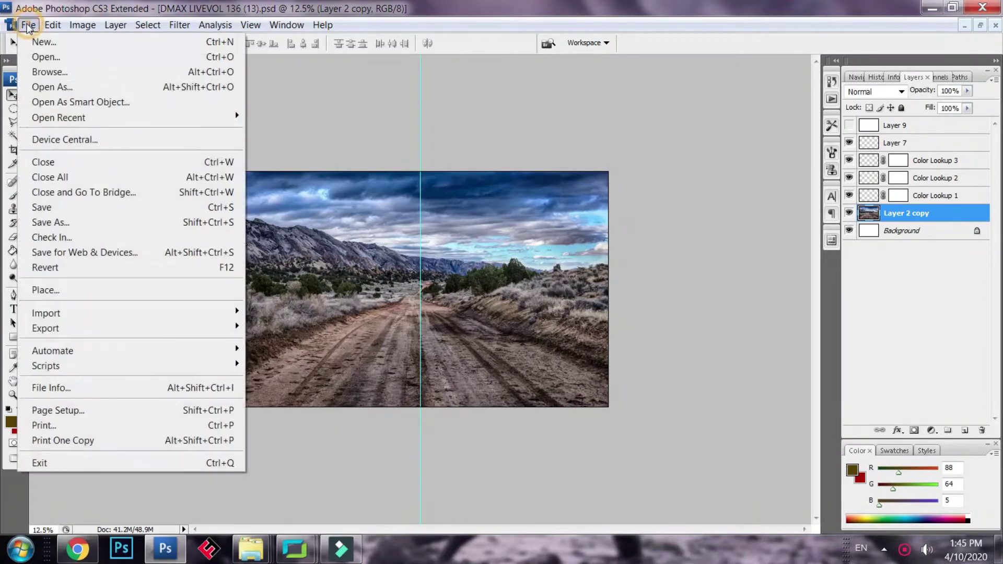
click(42, 46)
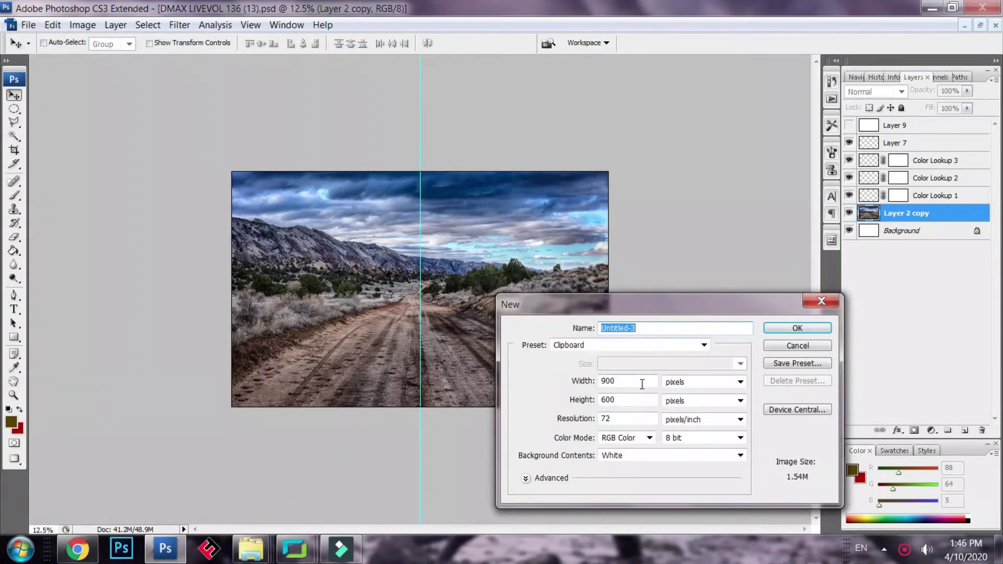
drag(635, 382, 551, 369)
text(12)
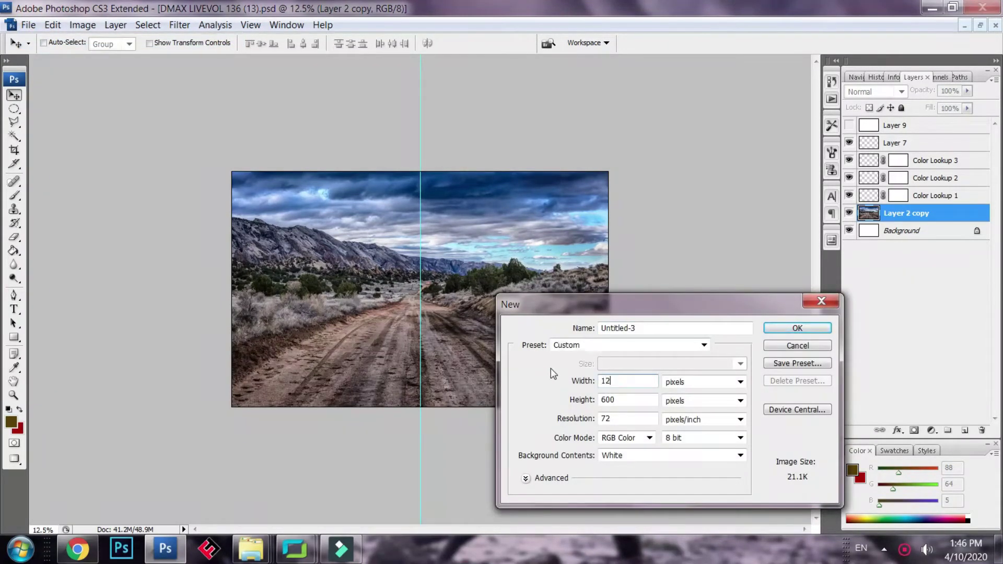
text(80)
drag(622, 400, 560, 405)
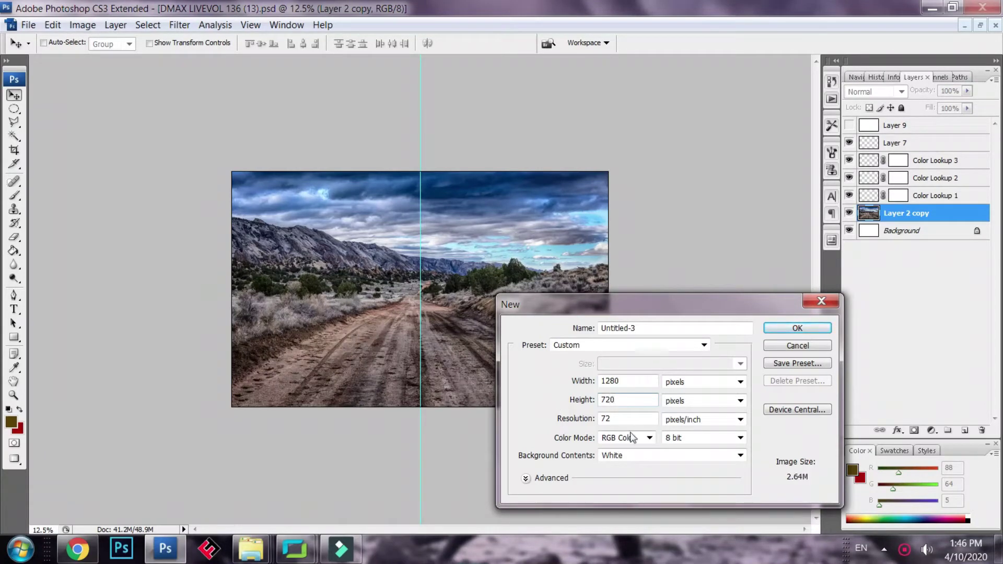
drag(624, 423, 529, 434)
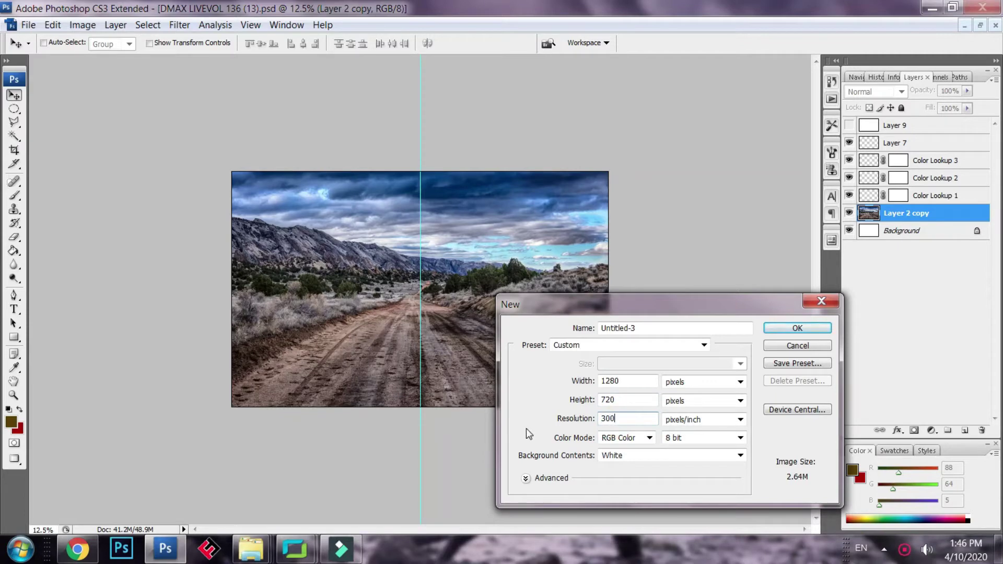
click(793, 330)
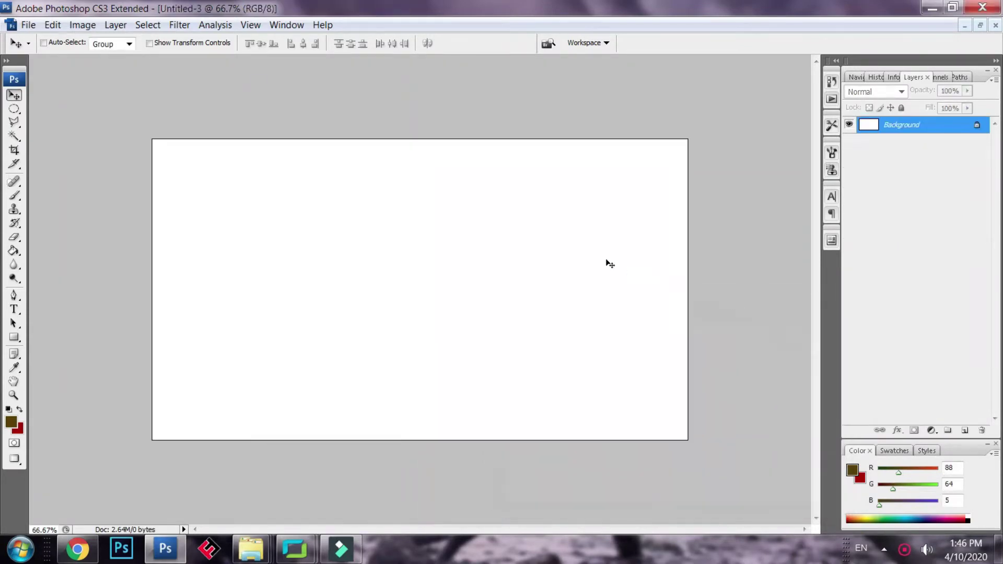
Step: Float the blank document beside the road landscape and copy the landscape's Layer 2 copy into it
click(966, 25)
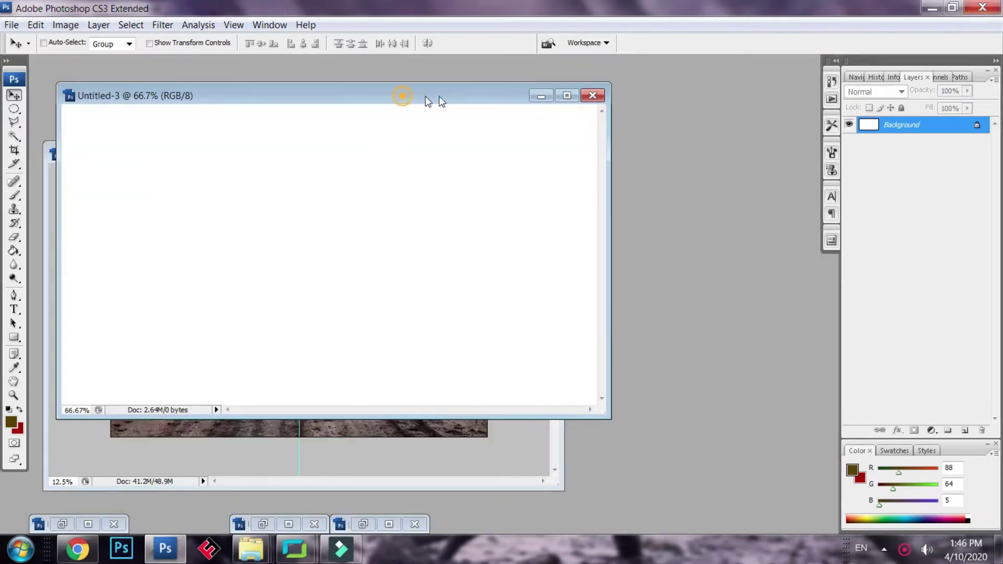
drag(402, 97, 636, 84)
right_click(177, 257)
click(205, 267)
drag(201, 261, 614, 221)
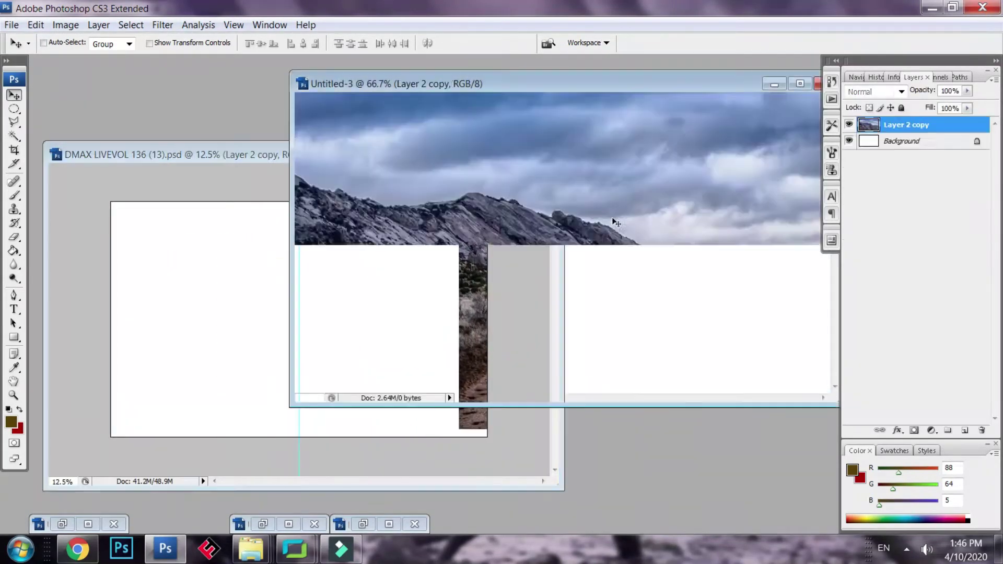
Step: Scale the road layer down proportionally to about 24.7% with Free Transform and align it to the canvas's left edge
click(800, 84)
key(ctrl+minus)
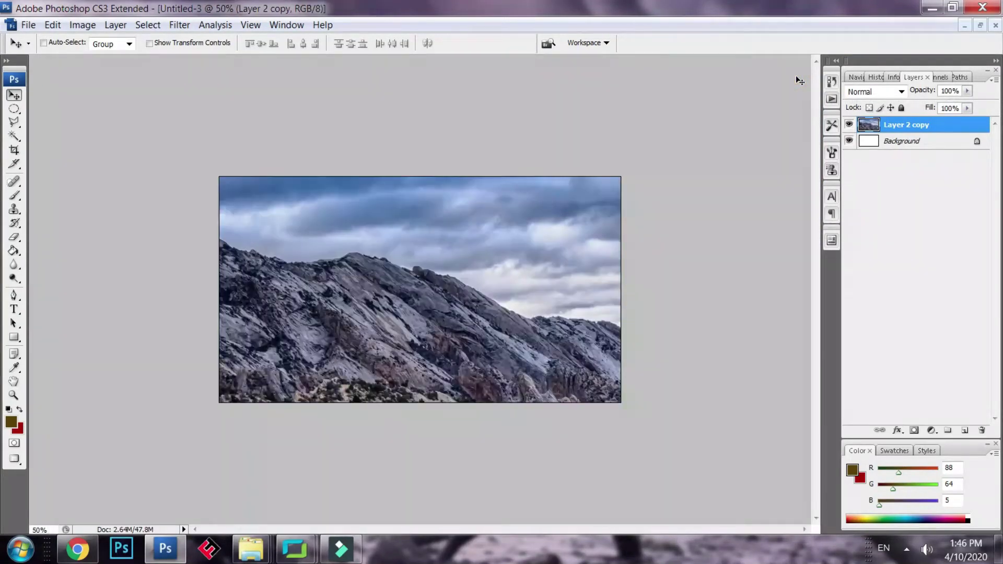
key(ctrl+t)
drag(155, 236, 211, 308)
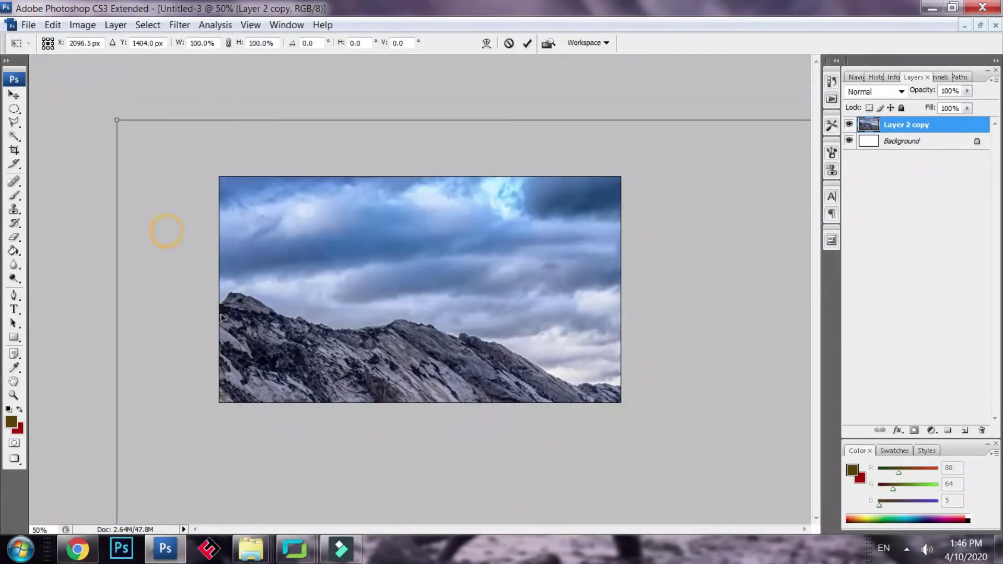
drag(119, 122, 343, 283)
drag(441, 366, 230, 214)
drag(135, 123, 336, 287)
drag(508, 365, 215, 138)
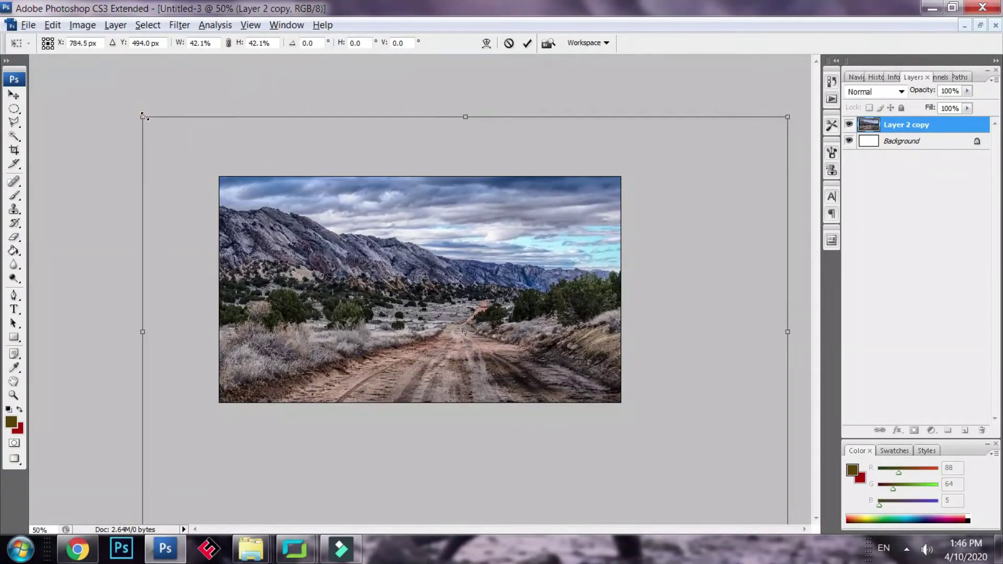
drag(145, 116, 278, 206)
drag(629, 268, 573, 225)
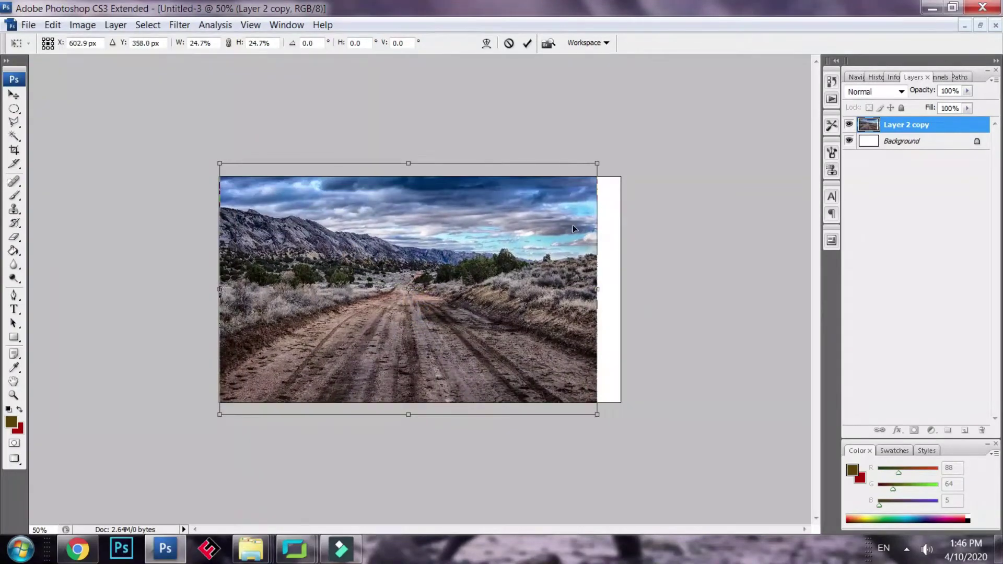
Step: Enlarge the road layer to about 27% wide and 25.2% high, position it to cover the whole canvas, and apply the transform
drag(599, 164, 609, 157)
drag(559, 244, 573, 265)
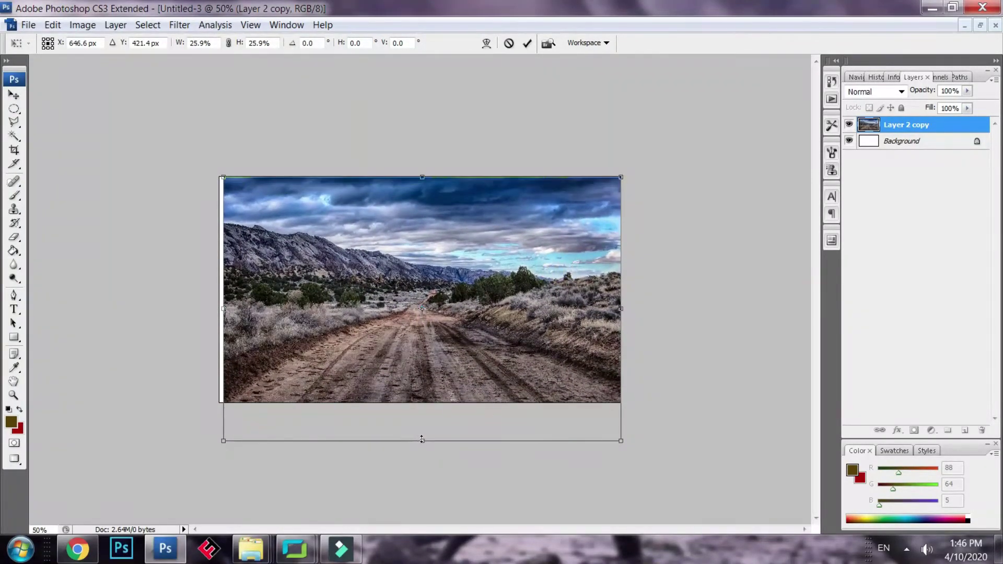
drag(422, 439, 430, 406)
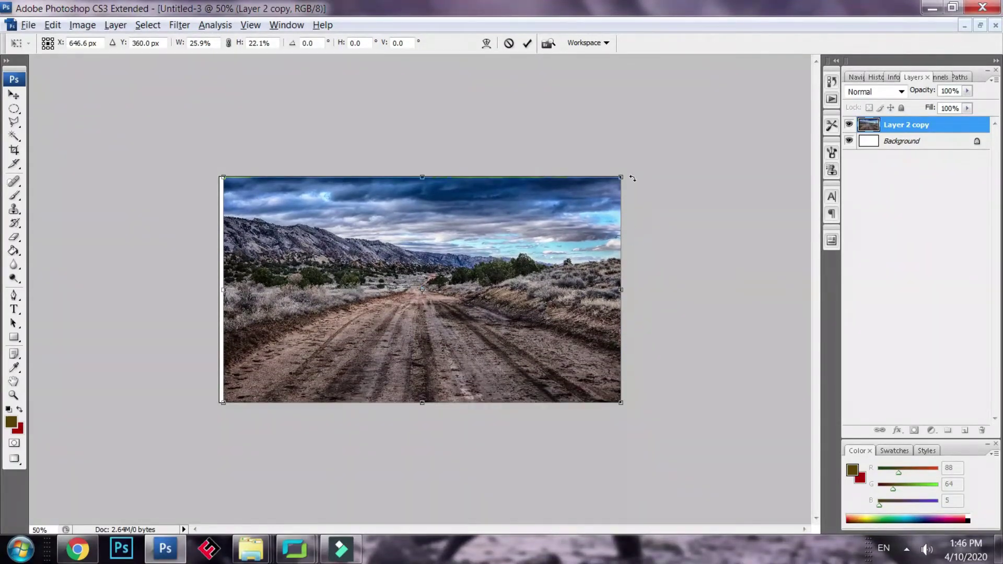
drag(624, 180, 625, 163)
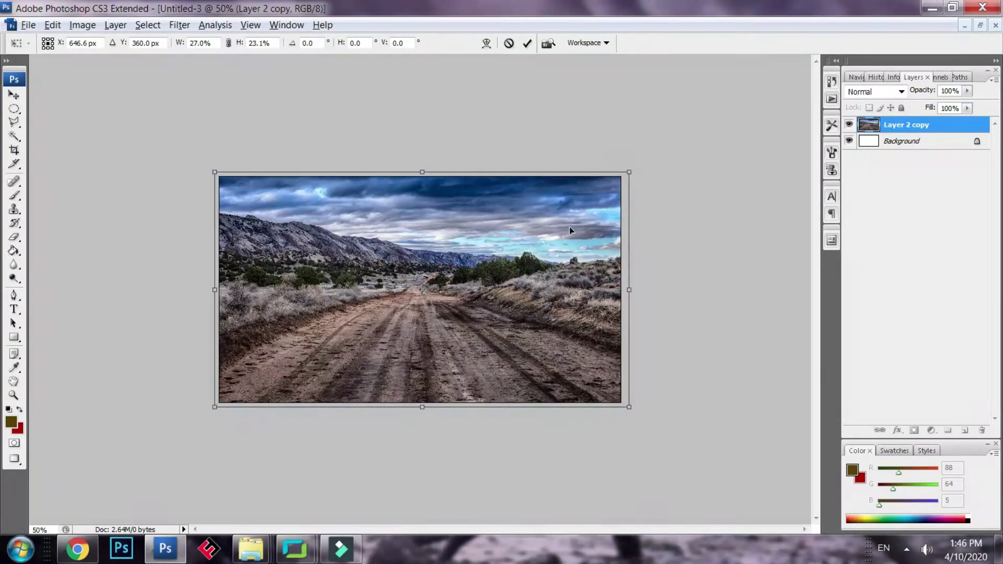
drag(553, 239, 555, 262)
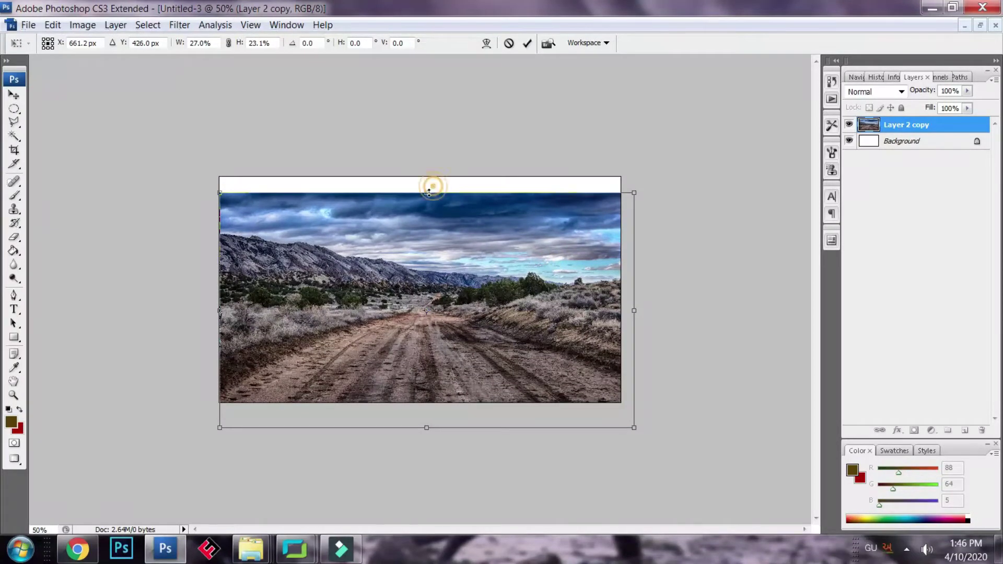
drag(427, 193, 426, 171)
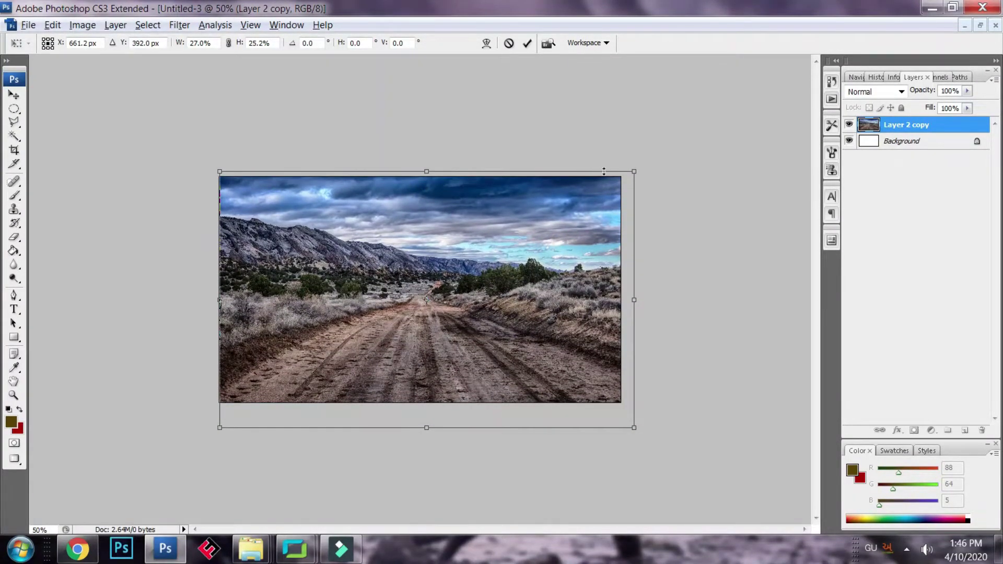
drag(527, 246, 522, 243)
key(Return)
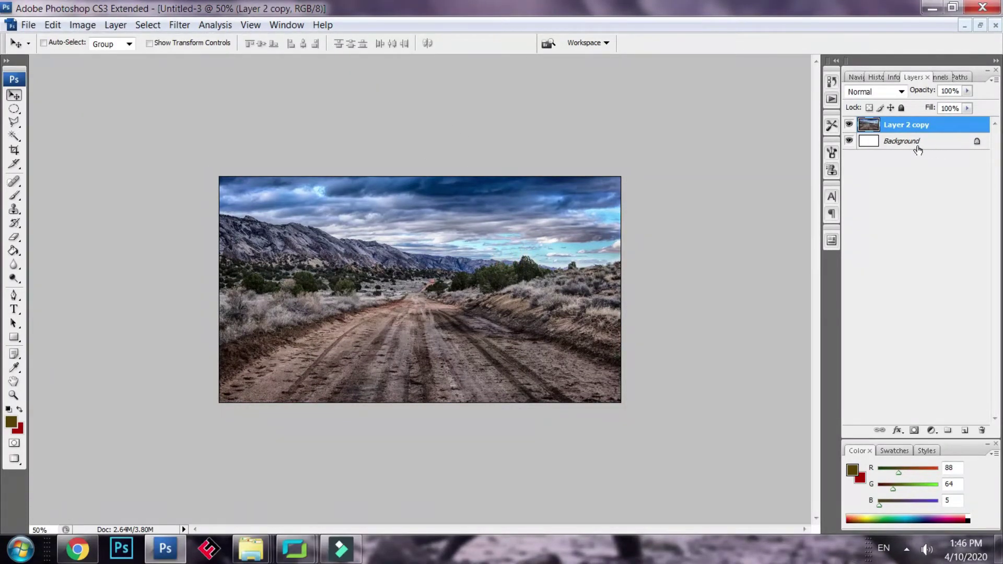
Step: Duplicate the road layer as Layer 2 copy 2
right_click(915, 124)
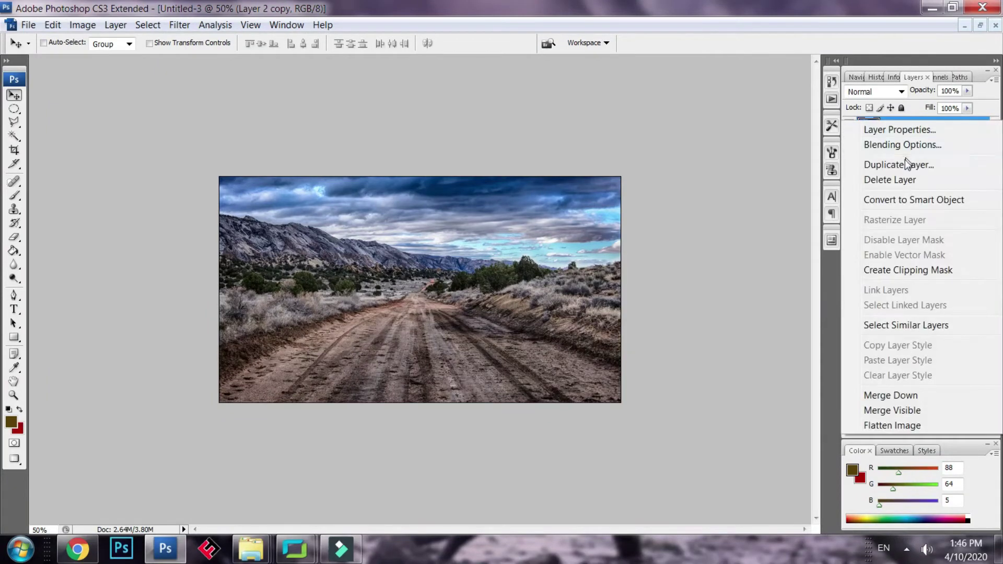
click(897, 164)
click(625, 166)
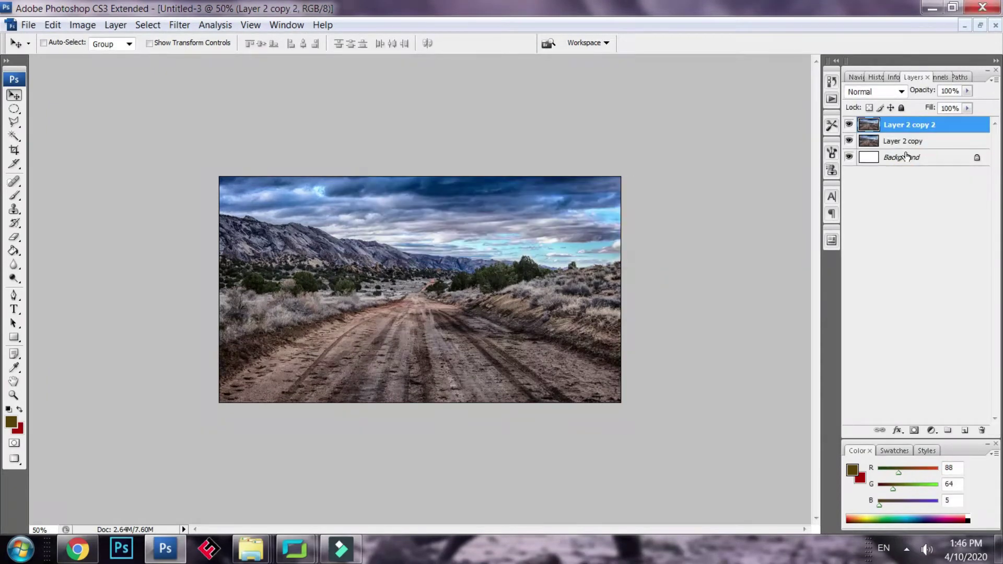
Step: Apply a Gaussian Blur with a 3.6 pixel radius to Layer 2 copy 2
click(179, 25)
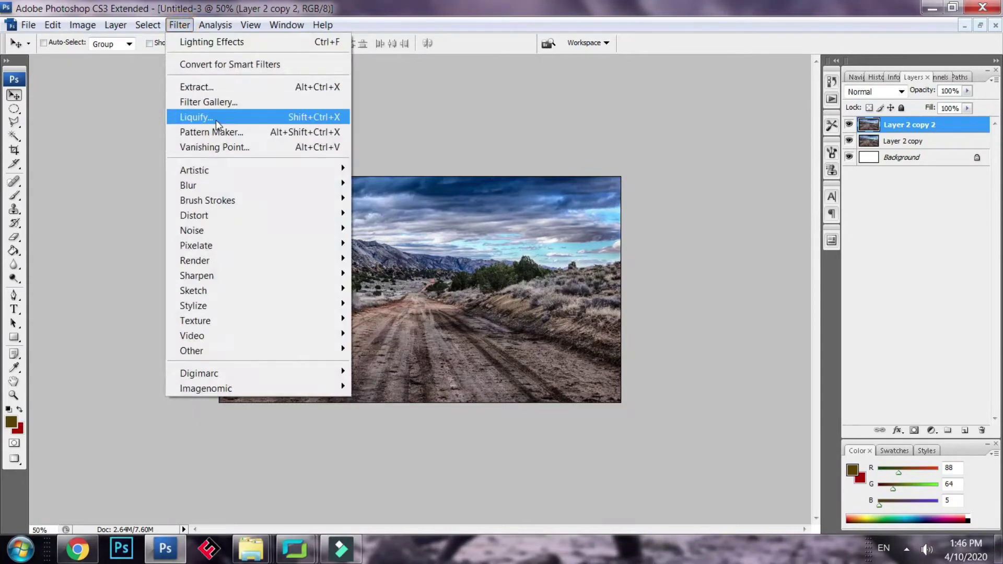
click(206, 188)
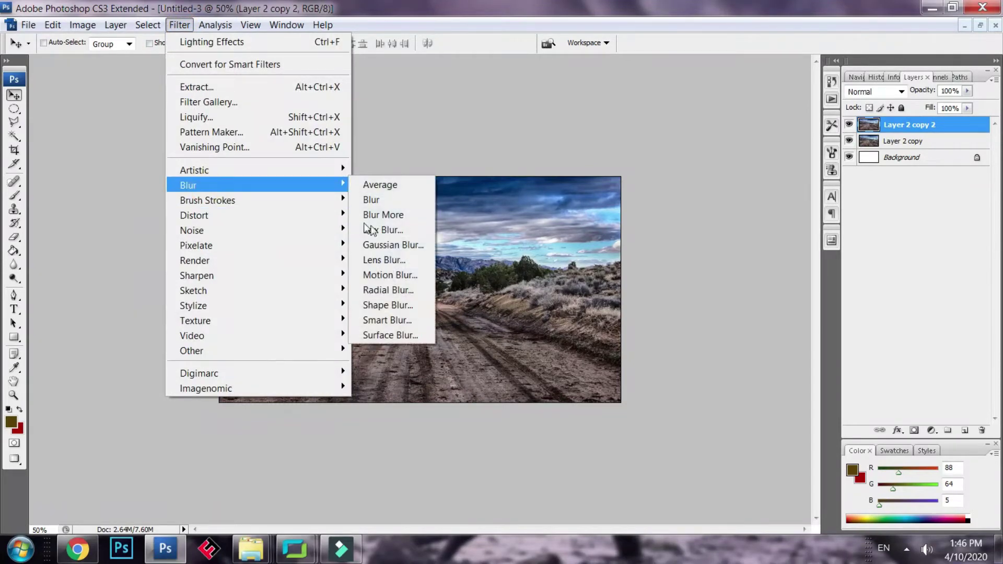
click(393, 245)
click(436, 306)
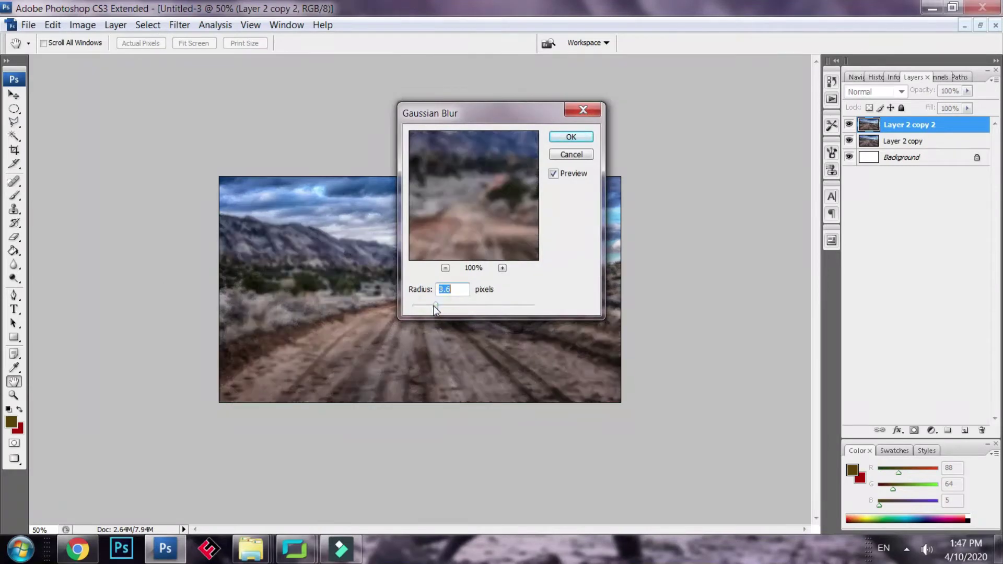
click(571, 139)
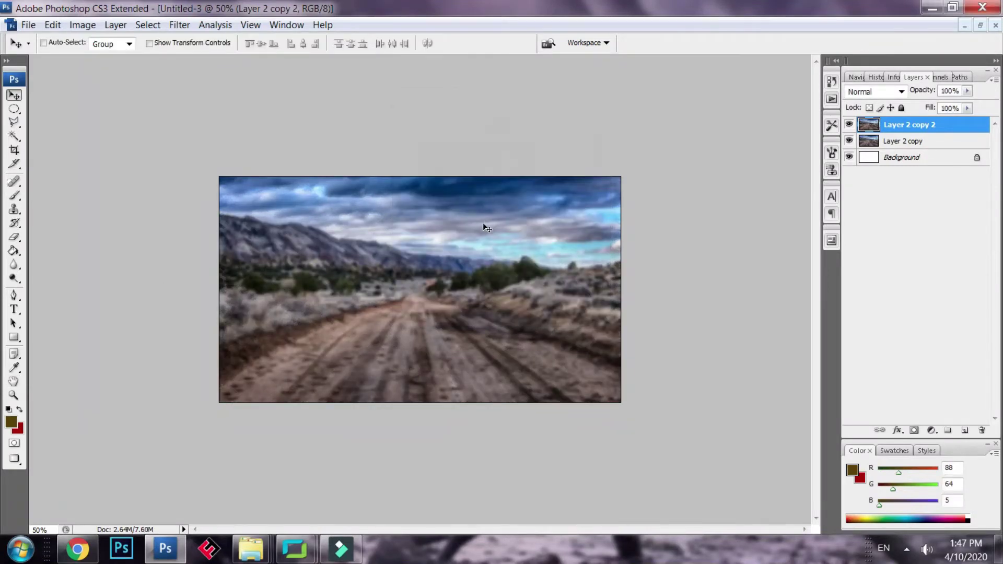
Step: Erase the blur from the middle of the road on Layer 2 copy 2 with the 700 px Eraser
click(18, 239)
click(376, 284)
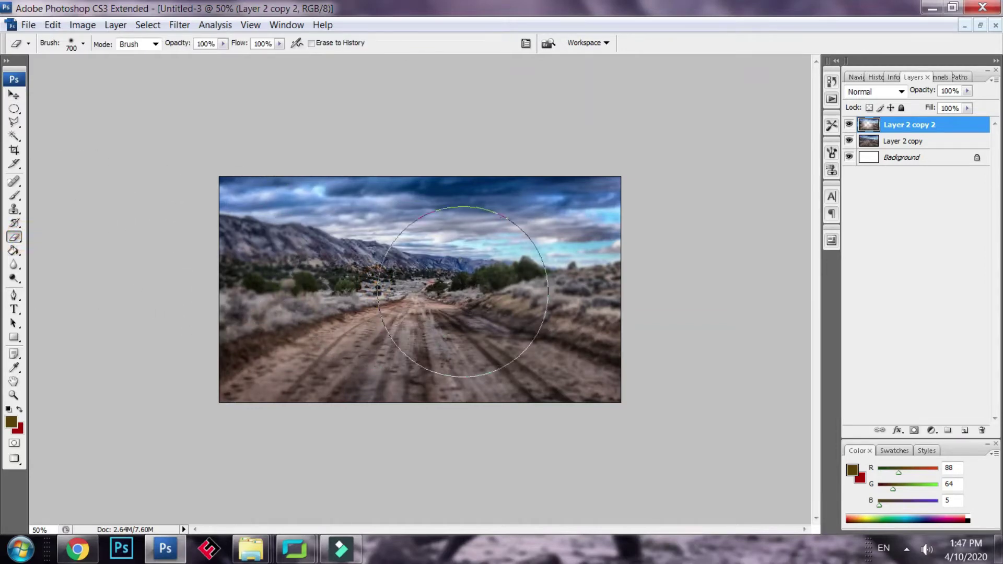
click(370, 294)
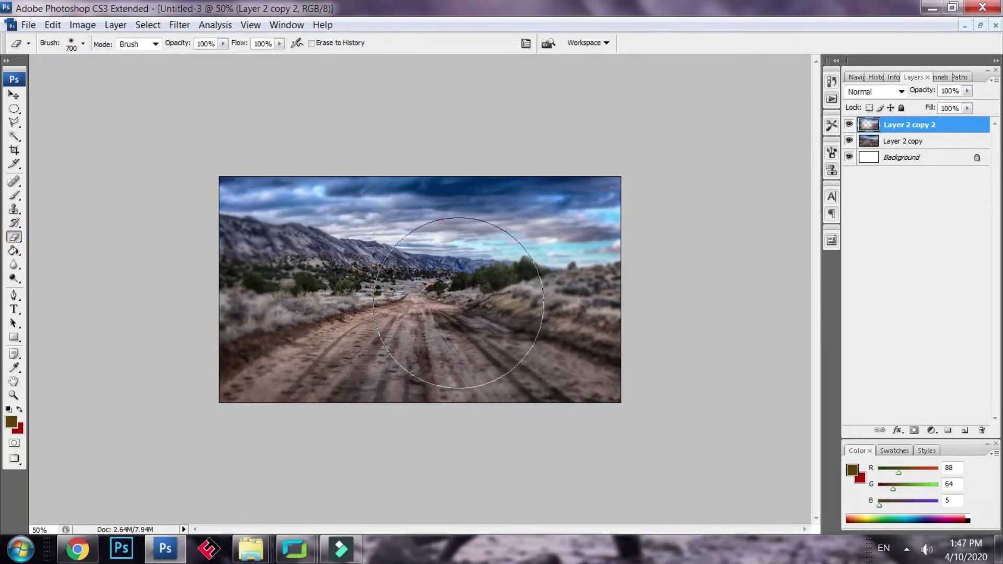
click(401, 292)
click(436, 286)
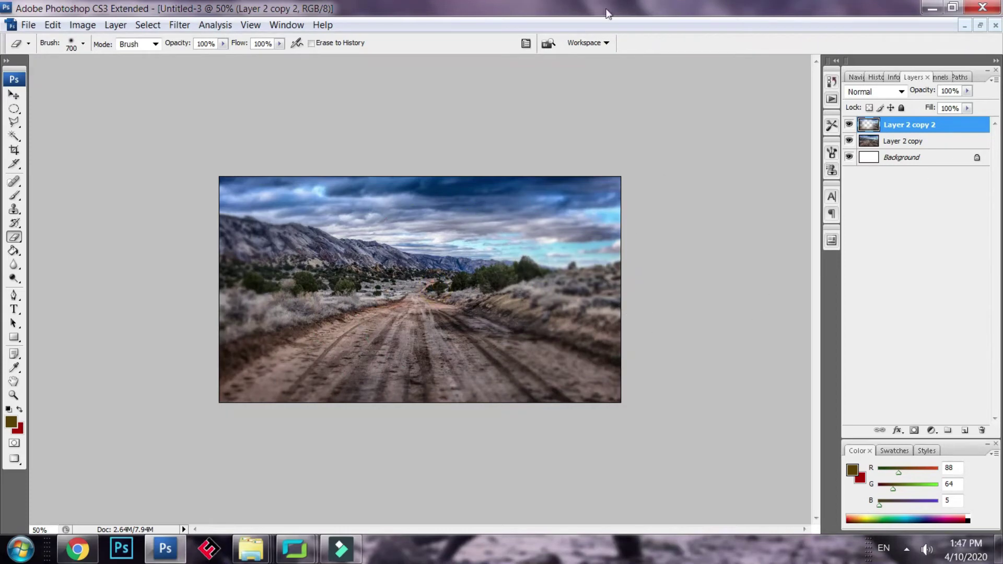
key(ctrl+minus)
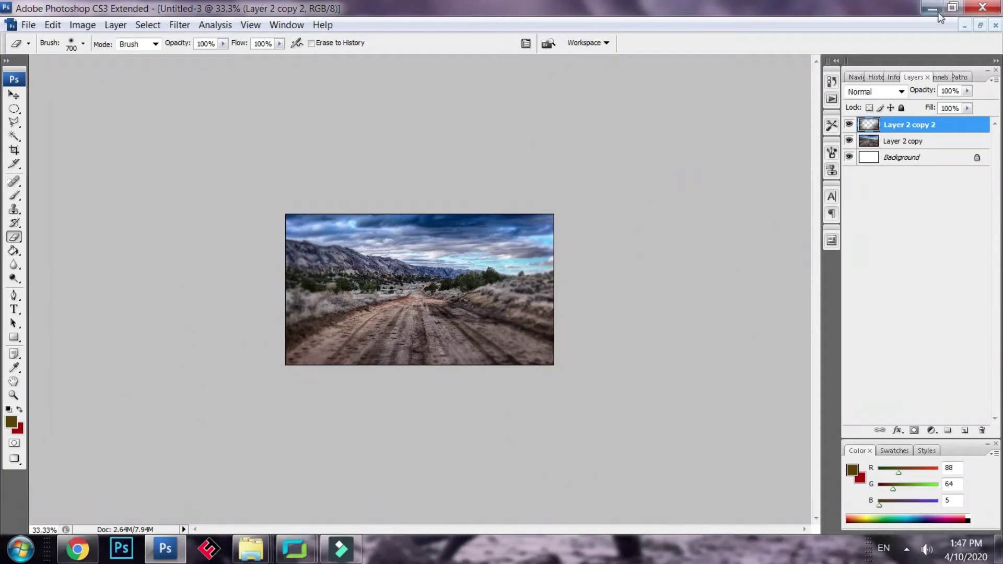
Step: Minimize the original road landscape document and float the child cut-out document beside the Untitled-3 composite
click(981, 26)
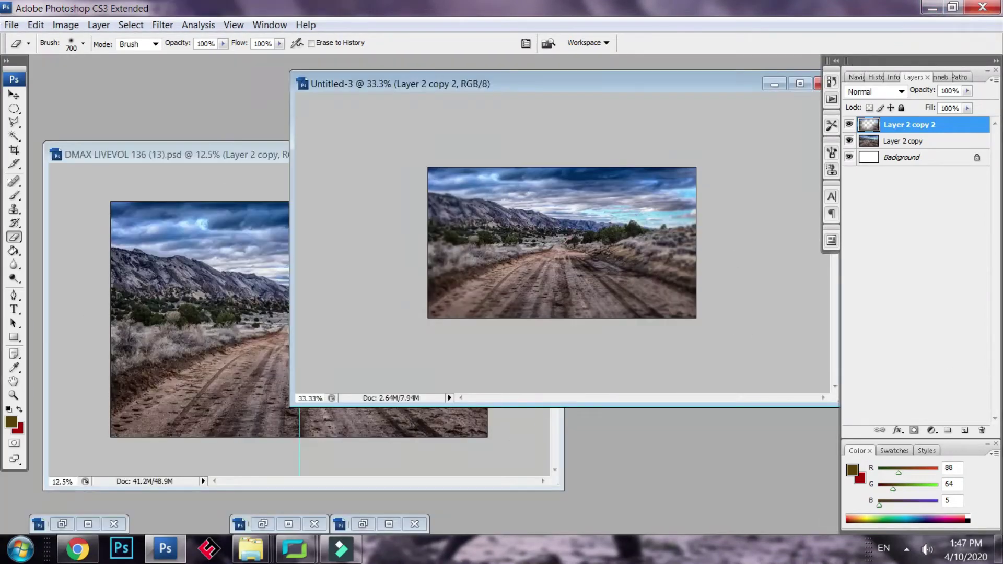
click(218, 175)
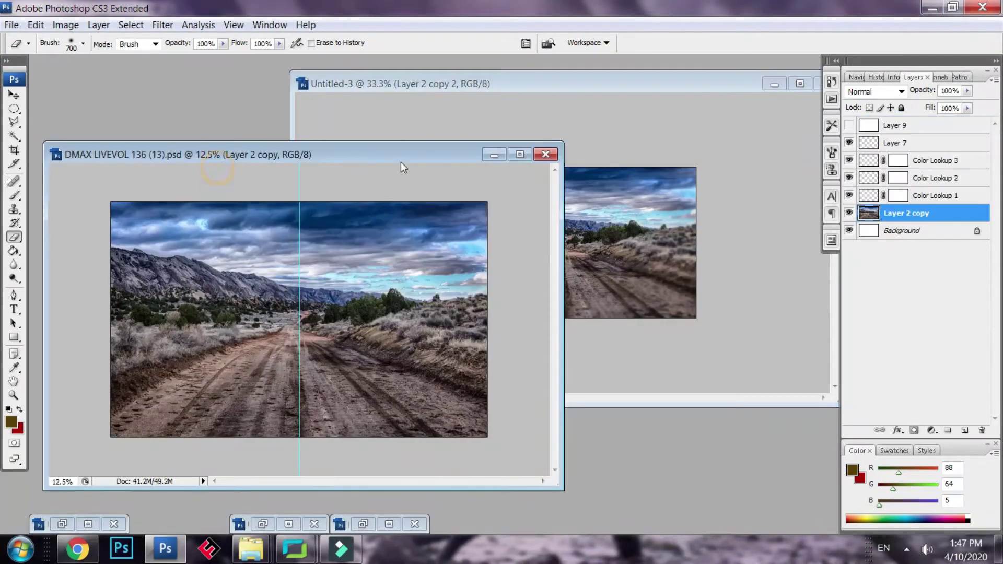
click(490, 154)
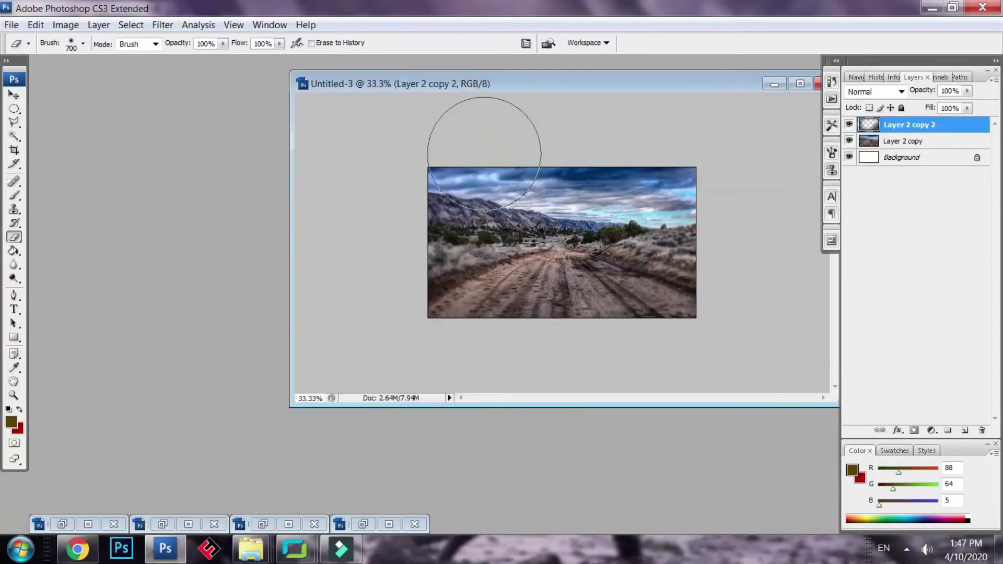
click(386, 524)
click(982, 25)
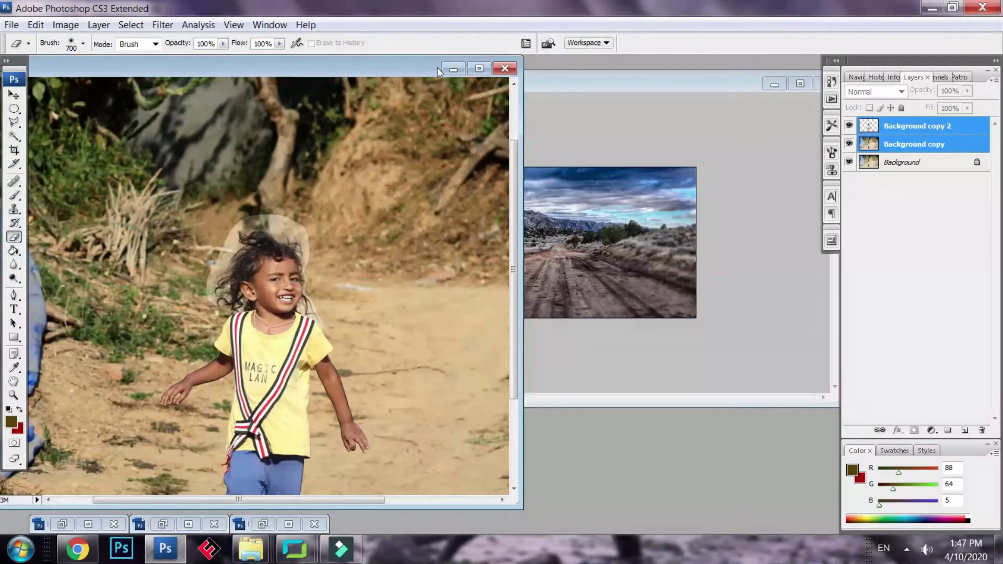
drag(420, 72, 297, 72)
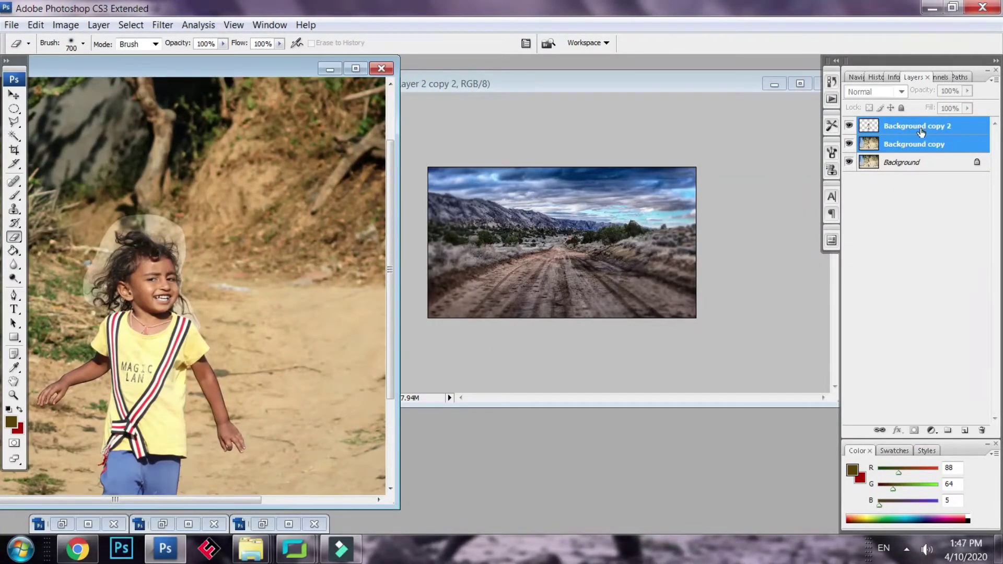
Step: Copy the child's Background copy and Background copy 2 layers together into Untitled-3 and maximize that document
click(14, 95)
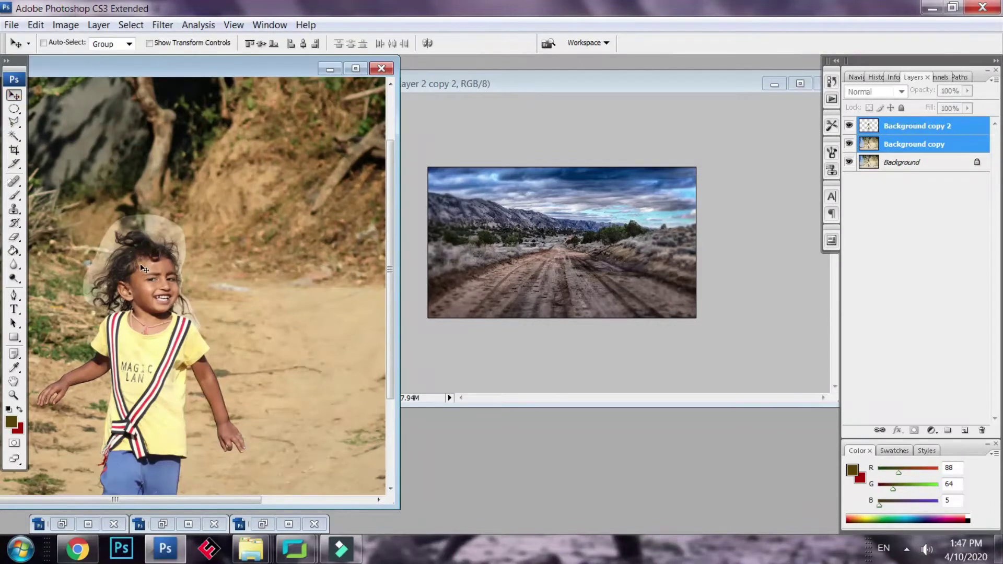
drag(142, 261, 542, 242)
click(797, 84)
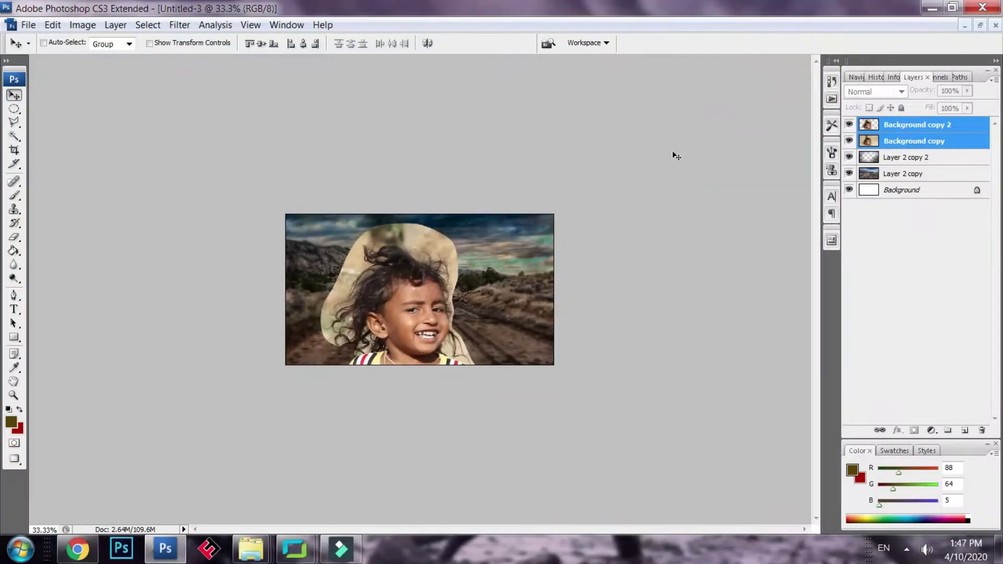
key(ctrl+t)
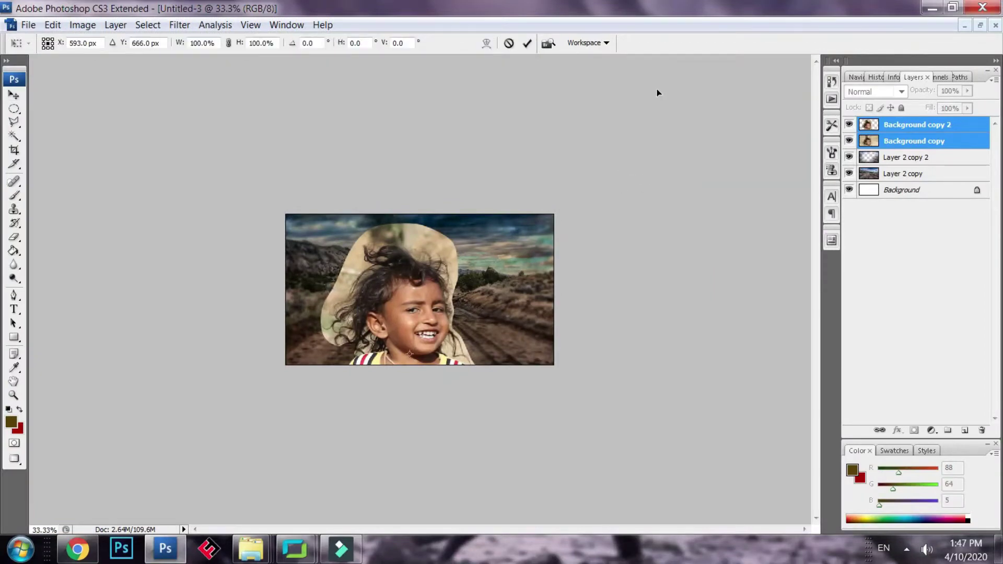
key(ctrl+minus)
key(ctrl+minus)
key(ctrl+minus)
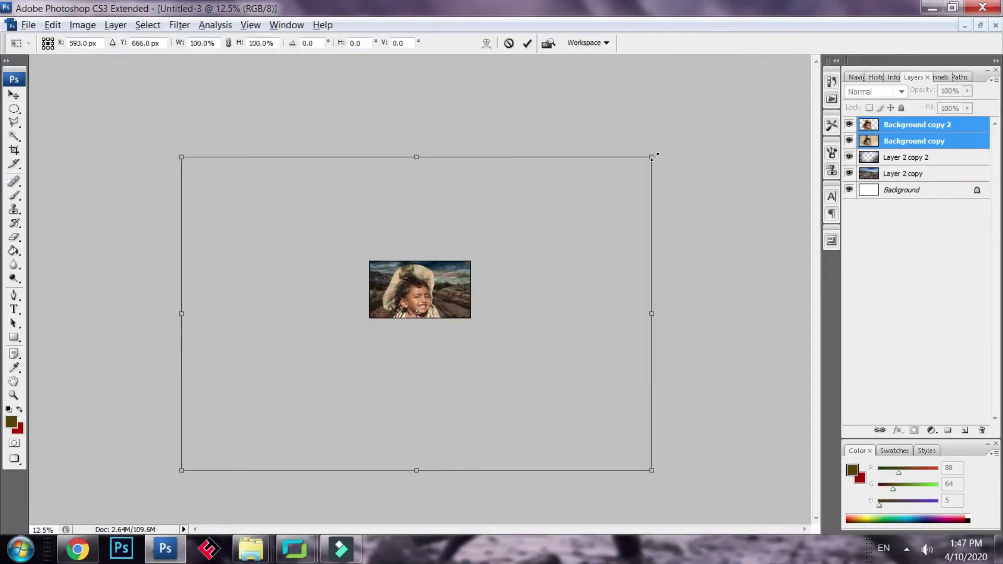
drag(655, 156, 476, 285)
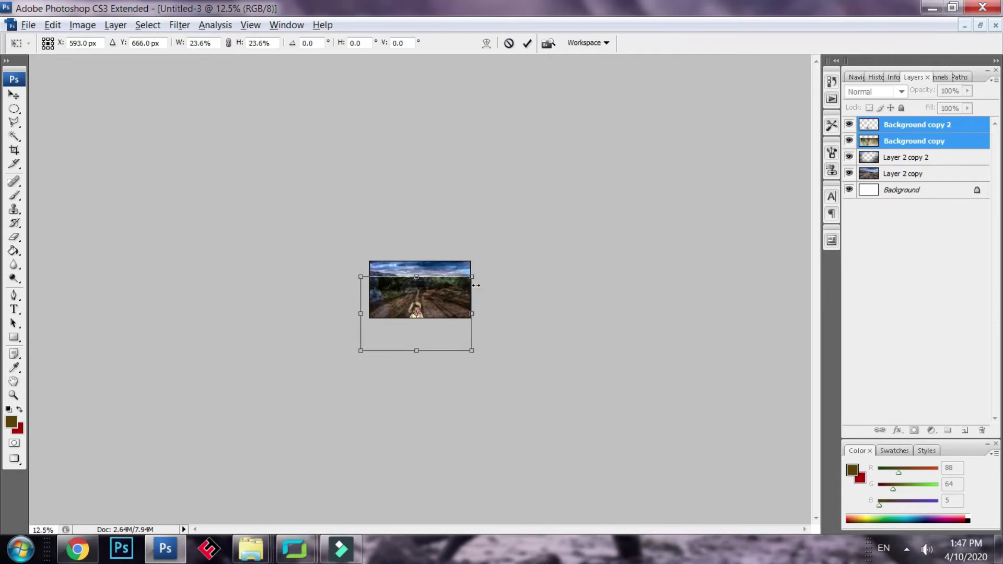
key(Return)
Step: Try to scale both child layers to 18.6%, tilt them -2.5°, and shrink them further on the road, then undo the transform
key(ctrl+t)
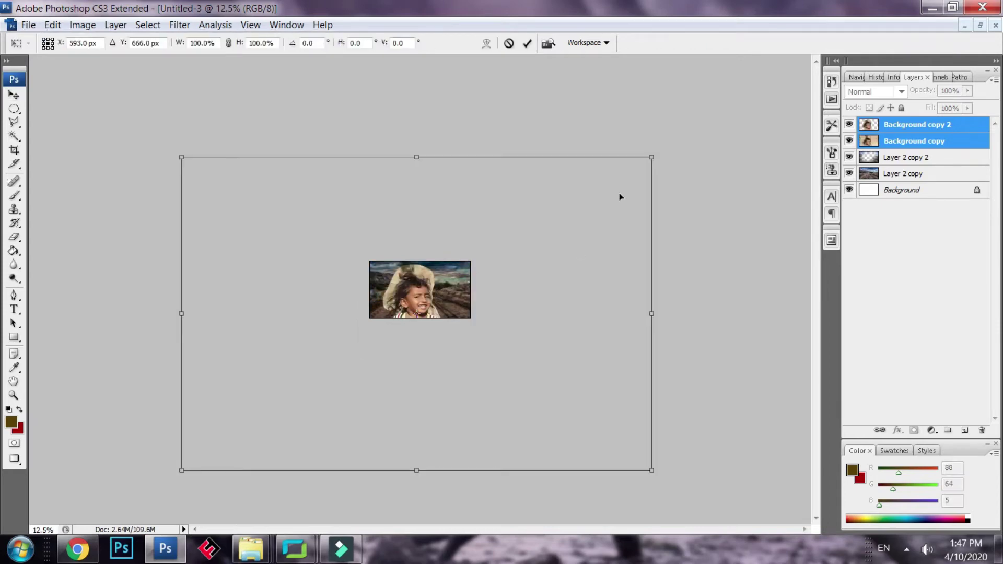
drag(653, 158, 451, 292)
key(ctrl+plus)
key(ctrl+plus)
key(ctrl+plus)
key(ctrl+plus)
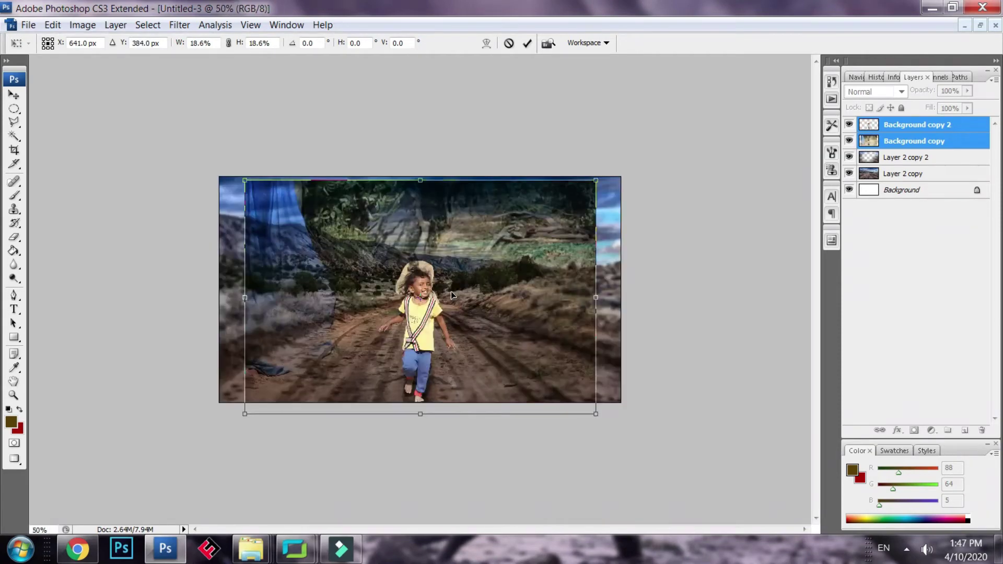
drag(474, 364, 484, 328)
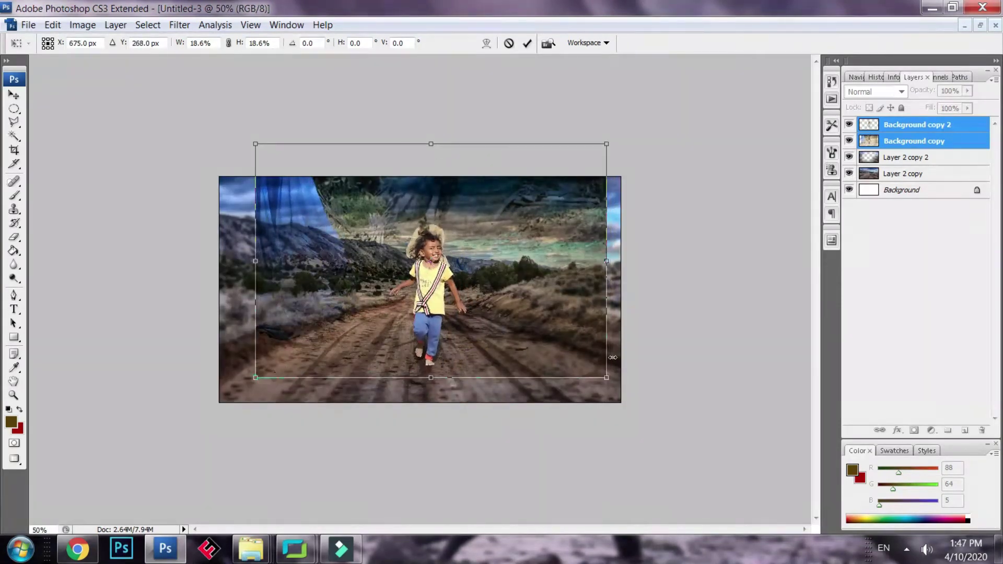
drag(682, 310, 685, 292)
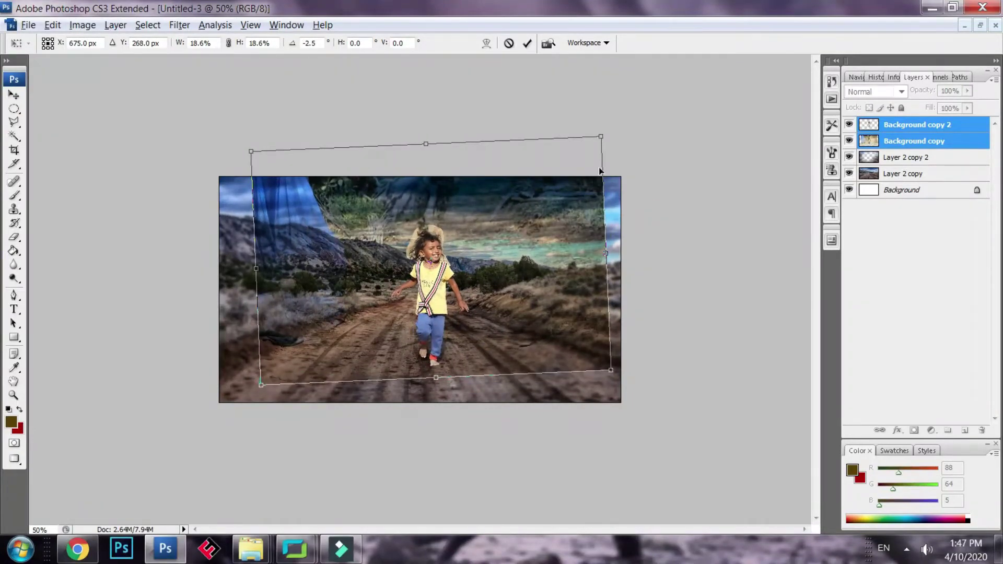
drag(601, 137, 545, 187)
drag(493, 245, 485, 259)
double_click(477, 265)
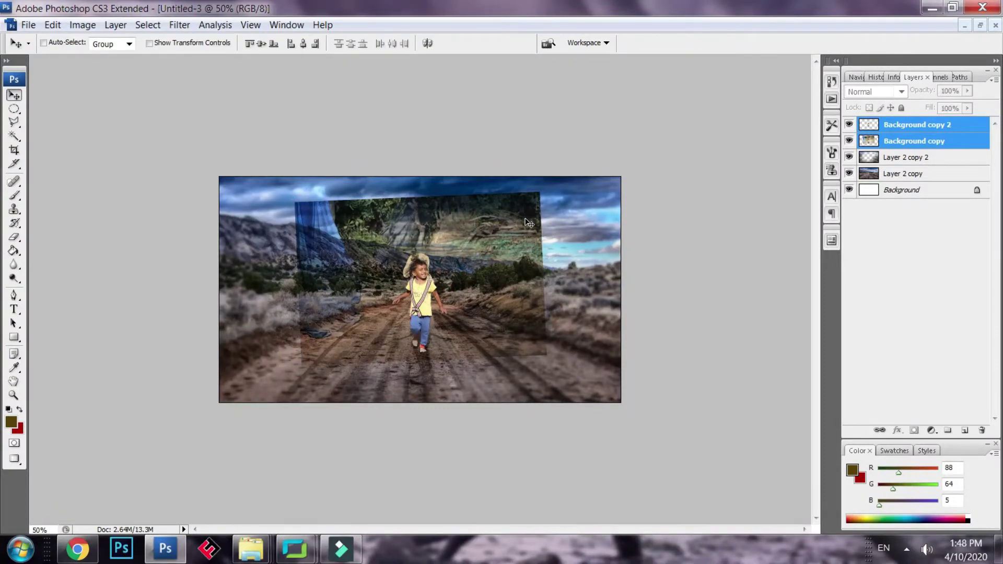
key(ctrl+alt+z)
Step: Scale both child layers to 24.4%, rotate them -3.7°, place the child in the middle of the road, and apply the transform
key(ctrl+t)
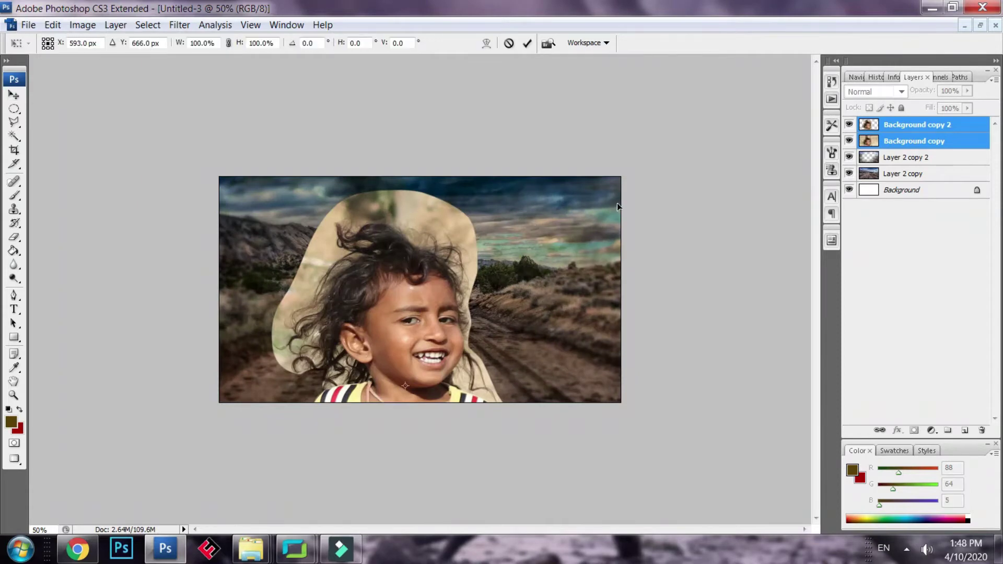
key(ctrl+minus)
key(ctrl+minus)
key(ctrl+minus)
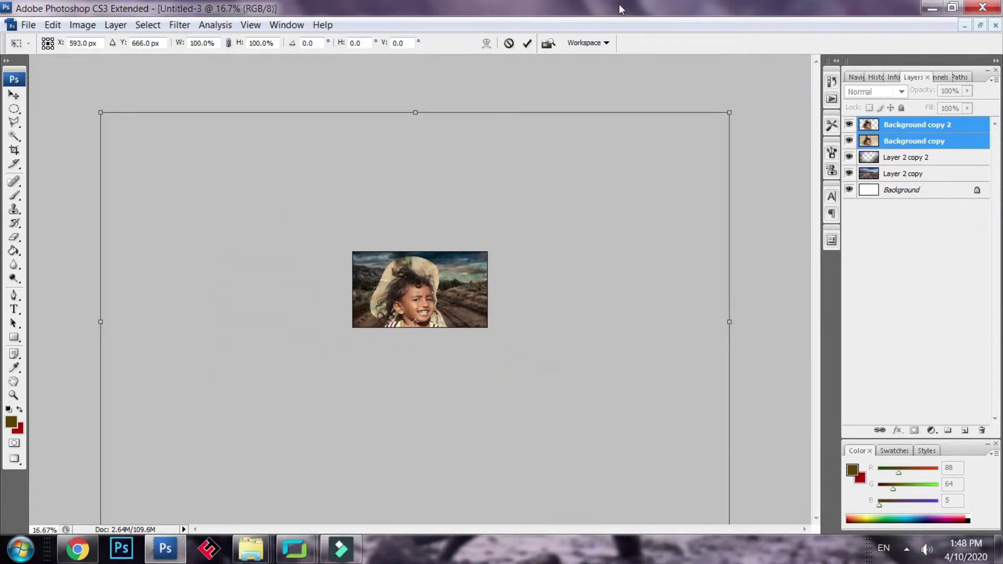
drag(729, 109, 528, 298)
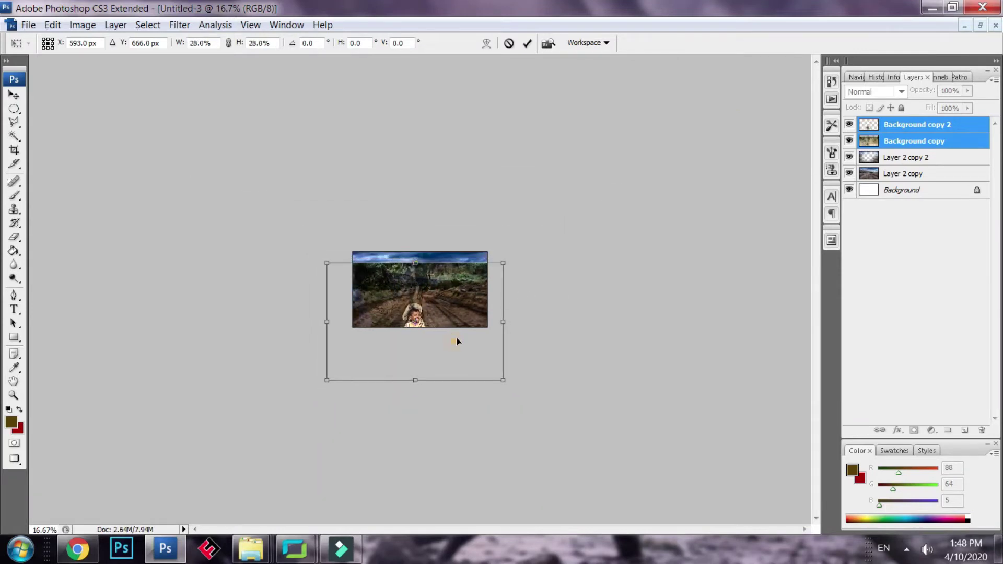
drag(456, 340, 462, 297)
drag(507, 218, 497, 226)
drag(551, 246, 543, 240)
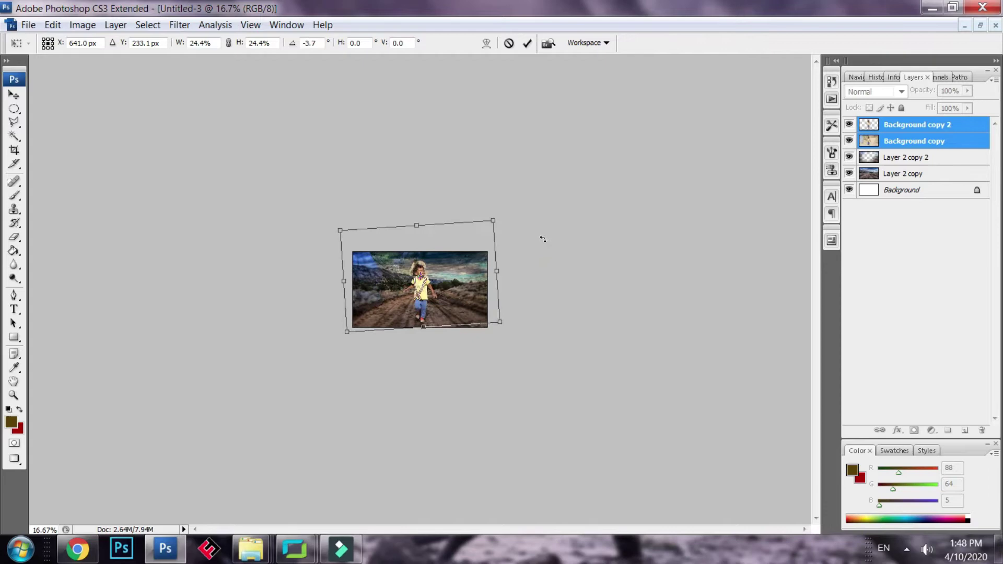
drag(468, 278, 464, 283)
double_click(463, 283)
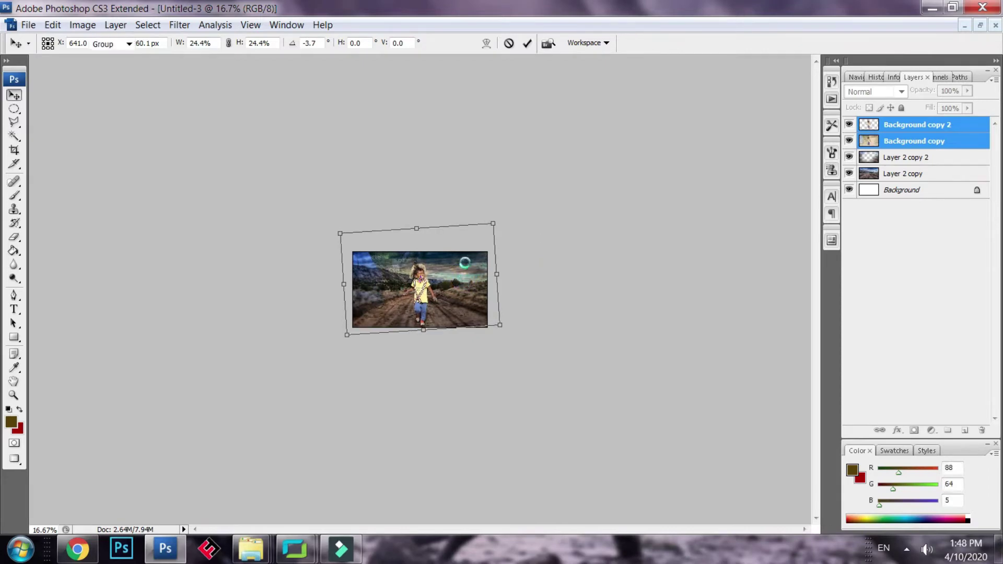
key(ctrl+plus)
key(ctrl+plus)
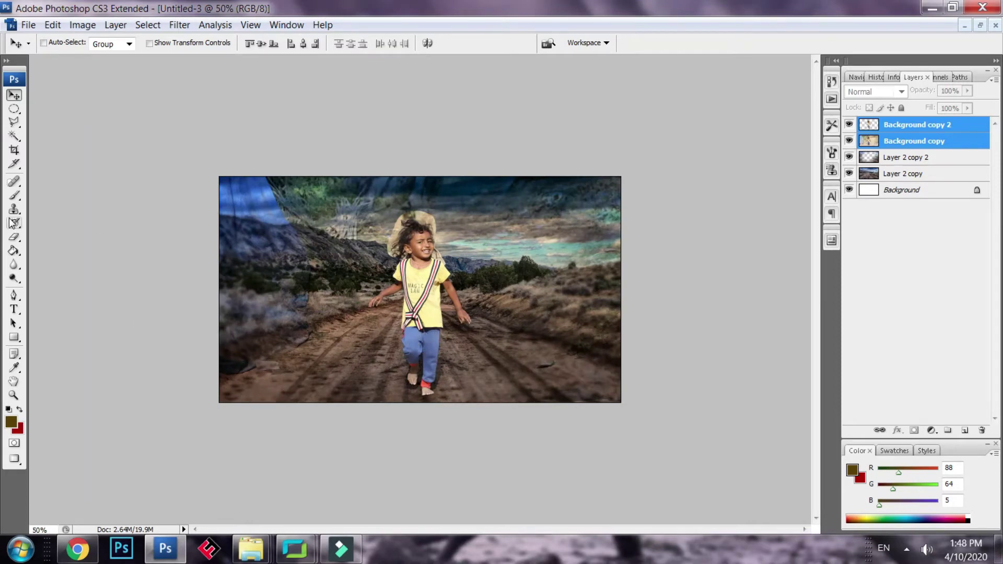
Step: Erase the old photo background along both sides of the Background copy layer with the 700 px Eraser
click(15, 237)
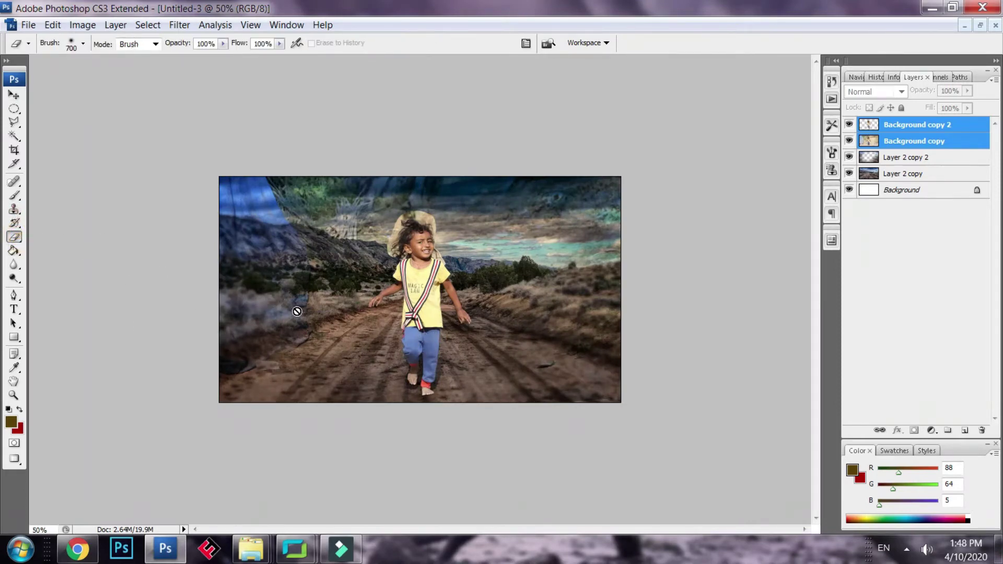
click(931, 143)
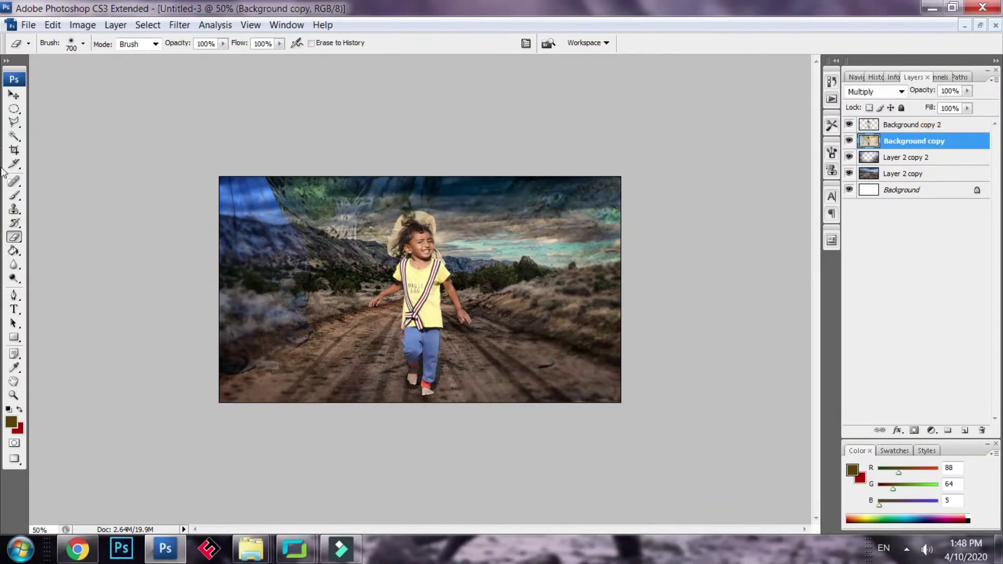
mouse_move(253, 312)
mouse_down()
mouse_move(204, 346)
mouse_move(210, 296)
mouse_move(223, 380)
mouse_move(225, 204)
mouse_move(235, 212)
mouse_move(235, 256)
mouse_move(234, 223)
mouse_up()
mouse_move(590, 237)
mouse_down()
mouse_move(603, 381)
mouse_move(624, 217)
mouse_move(607, 193)
mouse_move(632, 331)
mouse_up()
drag(599, 213, 650, 308)
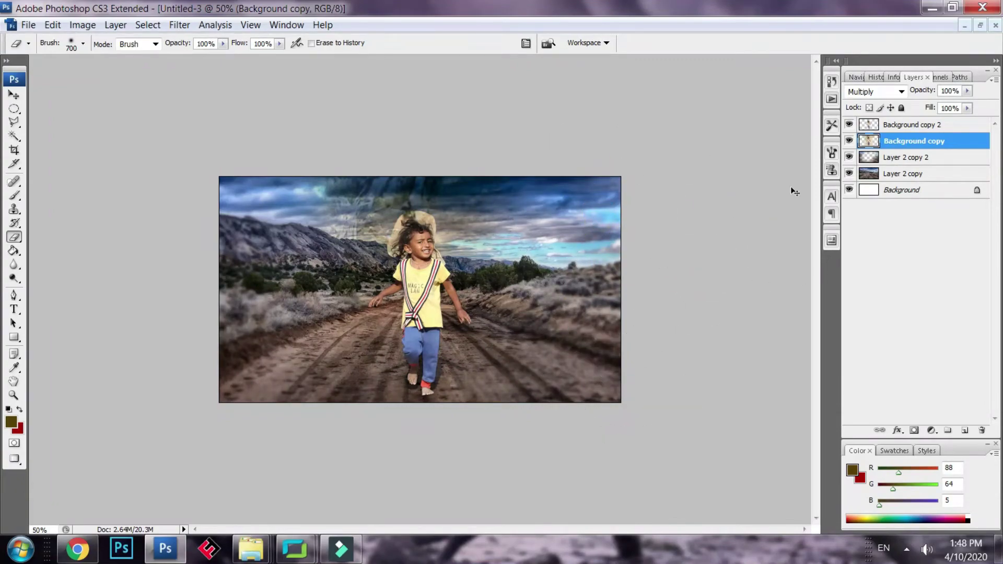
Step: Reduce the Eraser to 100 px and erase the remaining old background around the child's head and body on Background copy
key(ctrl+plus)
key(ctrl+plus)
key(ctrl+plus)
mouse_move(337, 260)
mouse_down()
mouse_move(339, 424)
mouse_move(344, 408)
mouse_up()
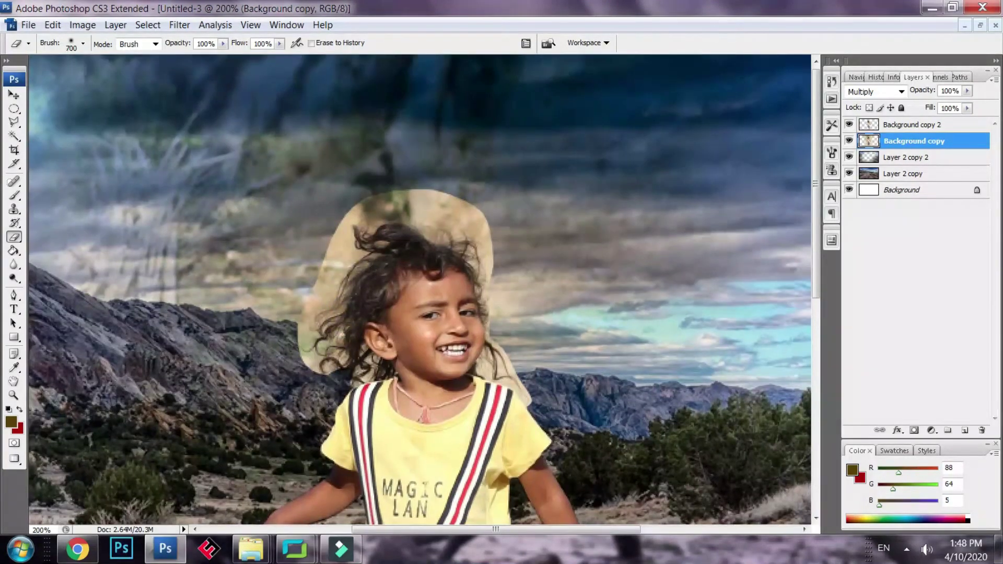
key(bracketleft)
key(bracketleft)
key(bracketleft)
key(bracketleft)
key(bracketleft)
key(bracketleft)
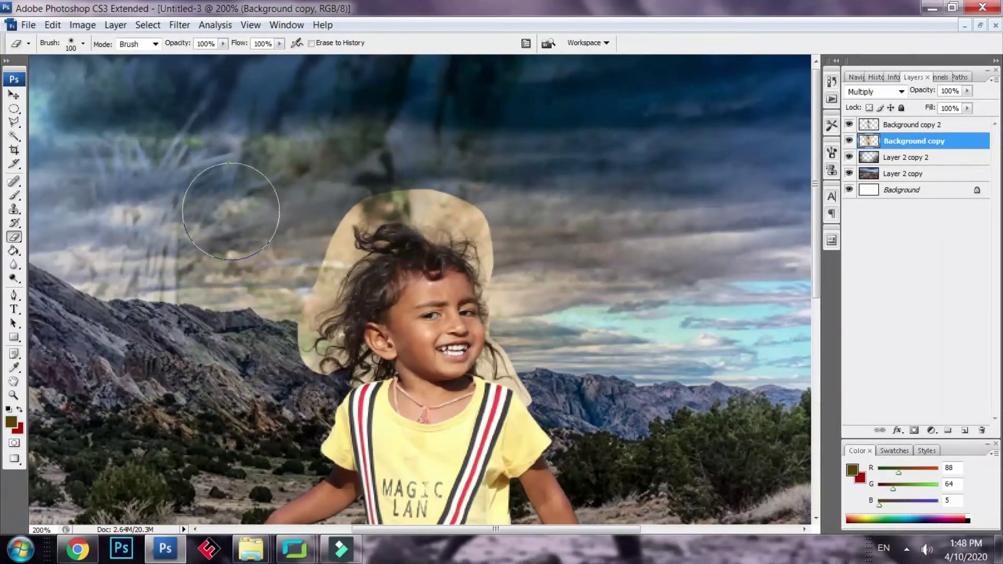
mouse_move(246, 303)
mouse_down()
mouse_move(188, 323)
mouse_move(320, 134)
mouse_move(120, 146)
mouse_move(94, 64)
mouse_move(53, 74)
mouse_move(319, 92)
mouse_move(446, 82)
mouse_move(488, 125)
mouse_move(347, 139)
mouse_move(580, 152)
mouse_move(553, 217)
mouse_move(613, 321)
mouse_move(575, 177)
mouse_move(561, 161)
mouse_up()
mouse_move(495, 235)
mouse_down()
mouse_move(510, 358)
mouse_move(465, 331)
mouse_up()
drag(504, 381, 453, 120)
mouse_move(416, 153)
mouse_down()
mouse_move(440, 261)
mouse_move(447, 236)
mouse_move(431, 246)
mouse_move(445, 237)
mouse_up()
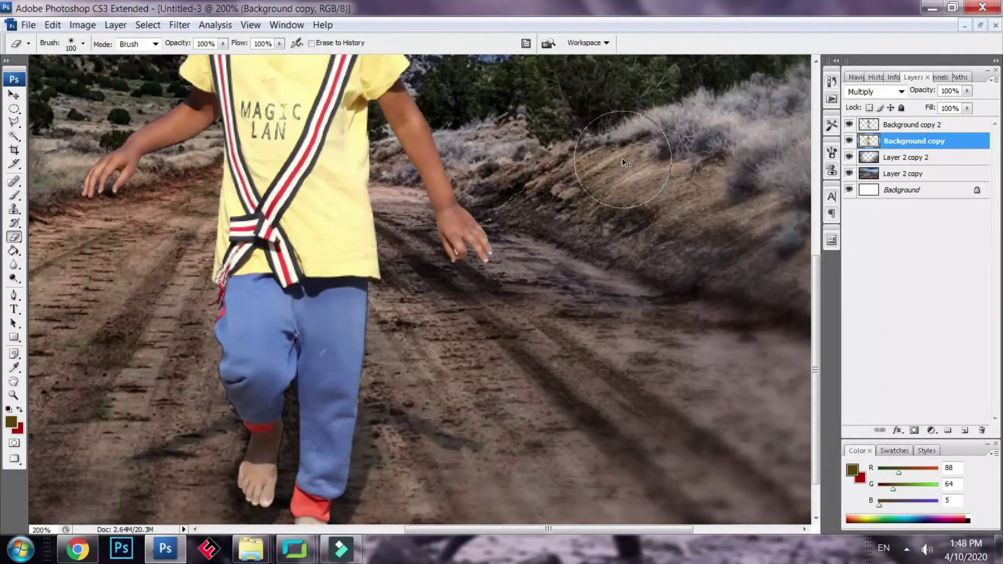
Step: Erase the leftover old background beside the child's feet on the Background copy layer
key(ctrl+minus)
key(ctrl+minus)
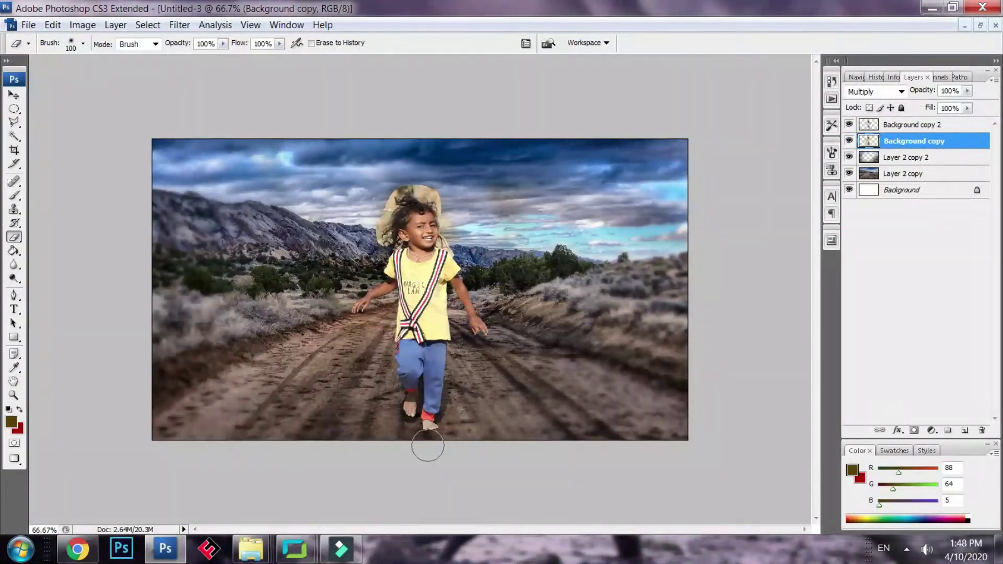
drag(337, 424, 319, 435)
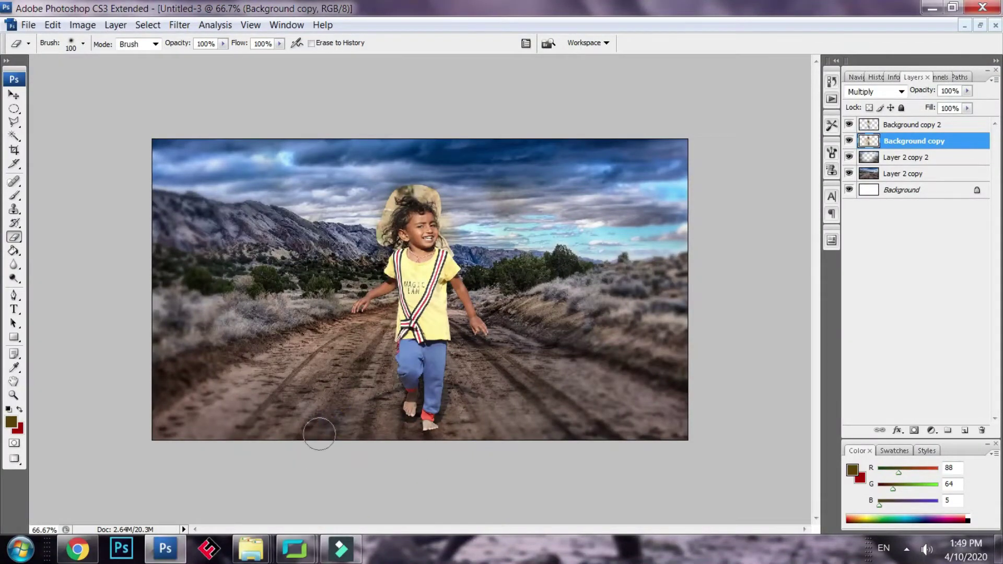
Step: Select the Background copy 2 layer and erase the old background patch beside the child's hair on the ear side with the 100 px Eraser
key(ctrl+plus)
key(ctrl+plus)
key(ctrl+plus)
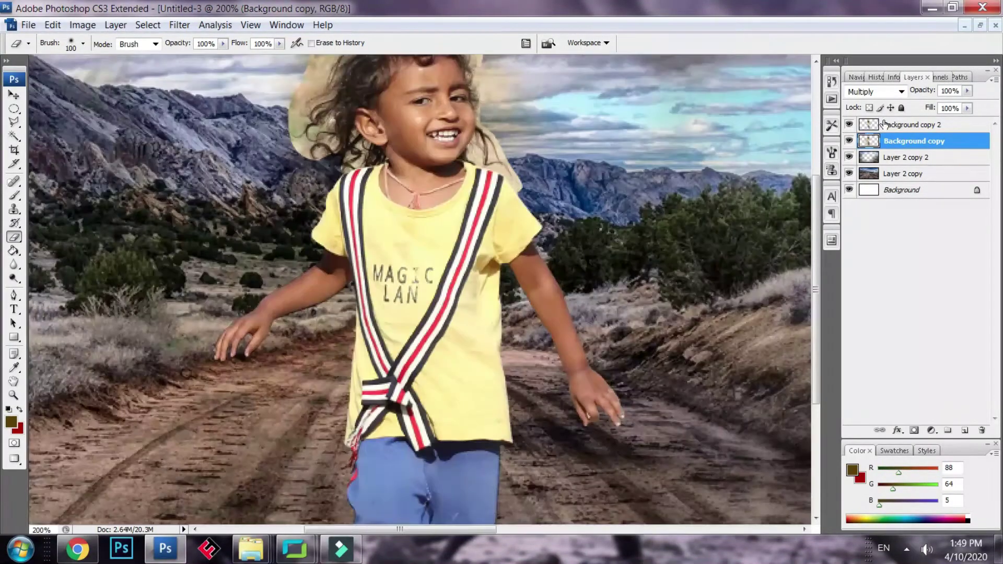
drag(531, 188, 497, 379)
drag(499, 297, 521, 415)
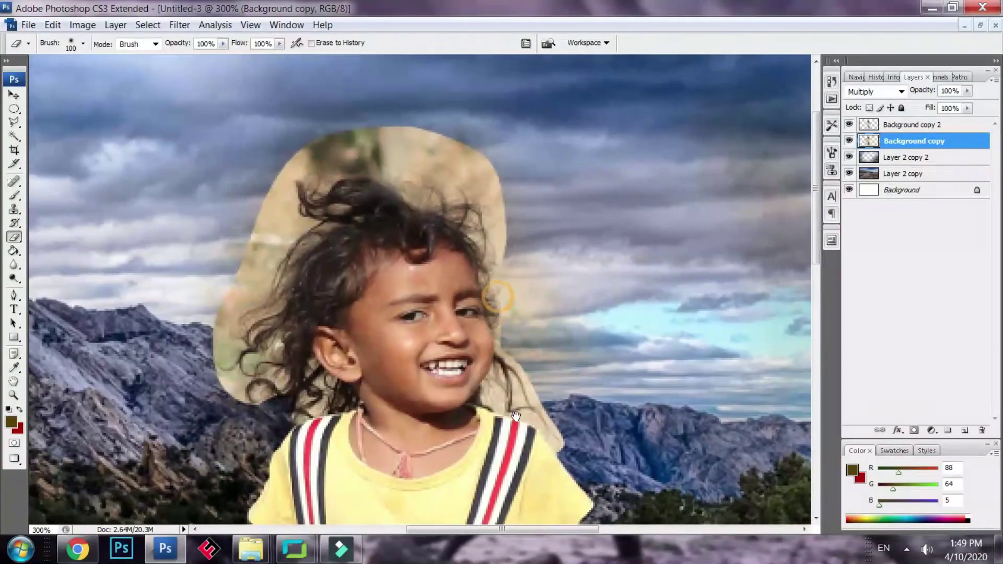
ctrl+right_click(365, 276)
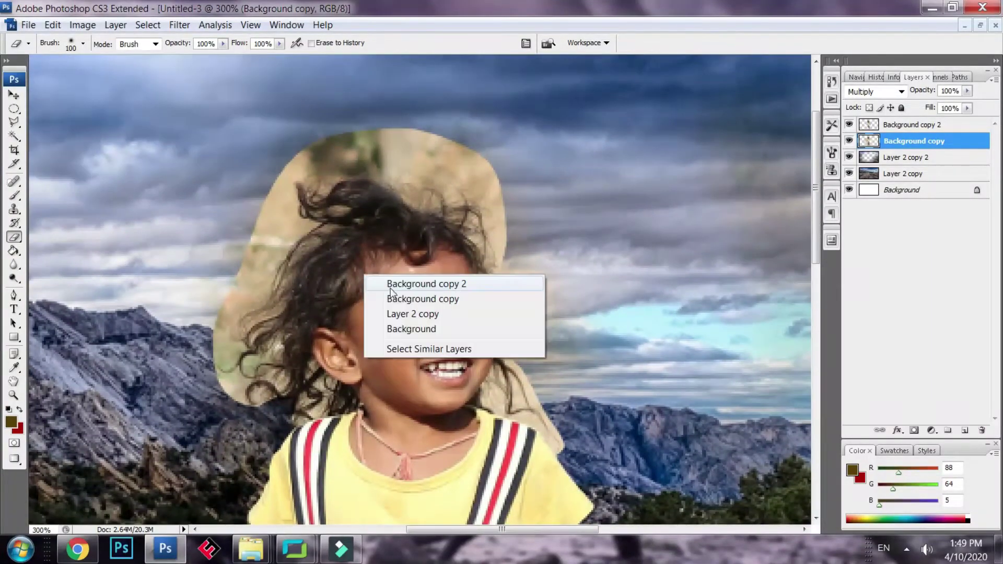
click(404, 298)
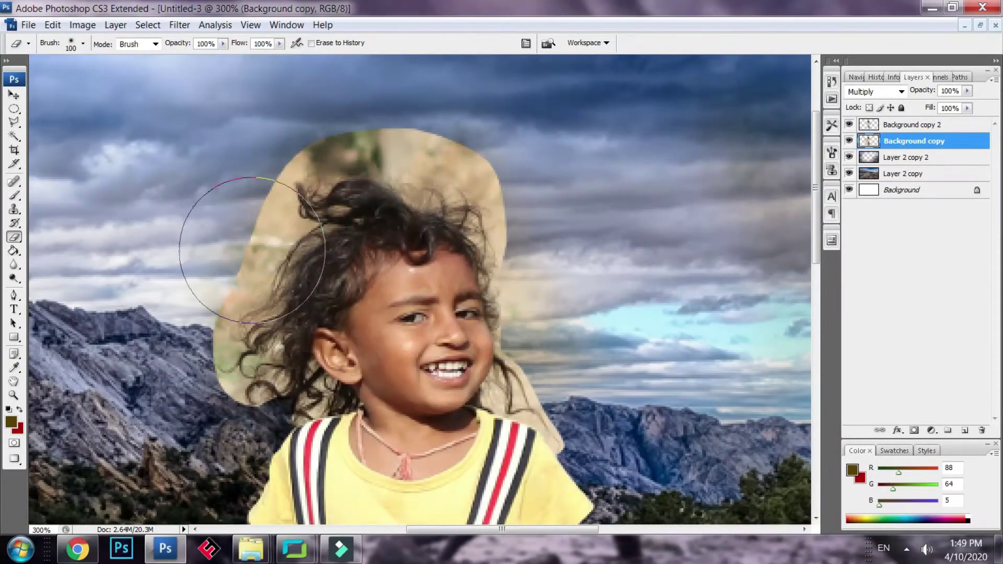
ctrl+right_click(365, 289)
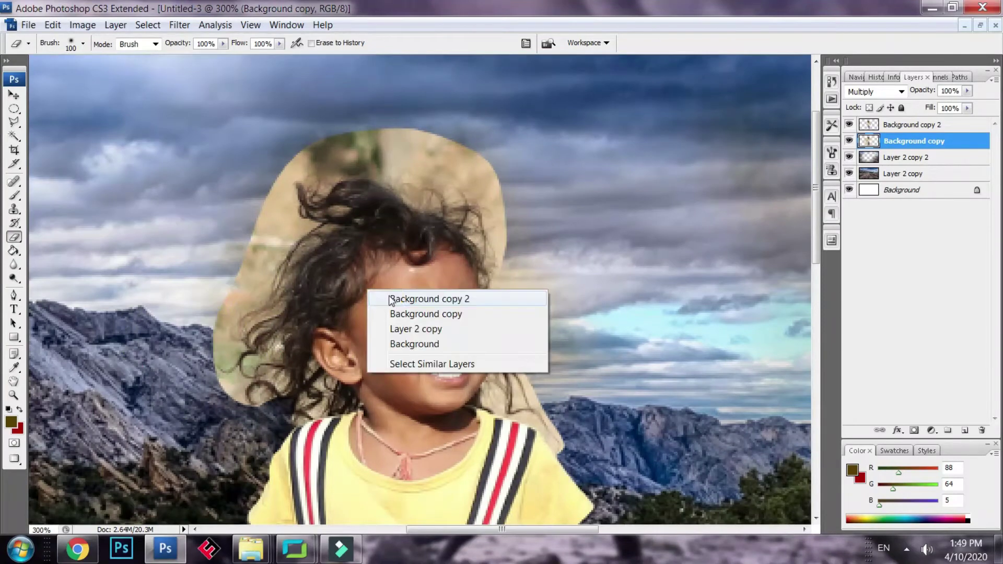
click(400, 296)
drag(218, 271, 193, 340)
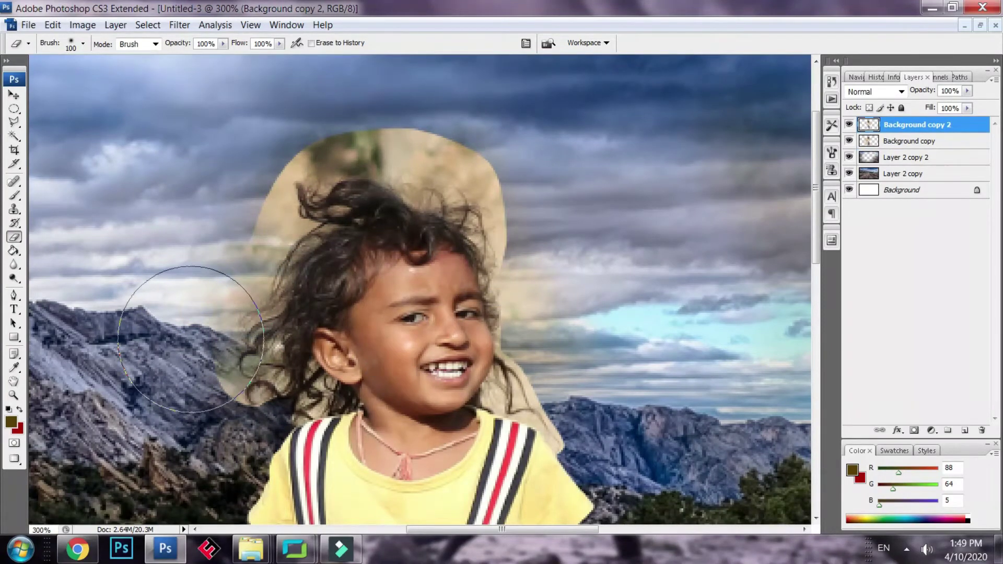
Step: Reduce the Eraser to 50 px and erase the beige background patch around the sides and top of the hair on Background copy 2
key(bracketleft)
key(bracketleft)
key(bracketleft)
key(bracketleft)
key(bracketleft)
mouse_move(232, 370)
mouse_down()
mouse_move(238, 234)
mouse_move(248, 246)
mouse_move(291, 156)
mouse_move(270, 253)
mouse_move(262, 217)
mouse_move(285, 177)
mouse_move(337, 145)
mouse_move(449, 146)
mouse_move(438, 175)
mouse_move(424, 169)
mouse_move(527, 221)
mouse_move(519, 250)
mouse_move(513, 224)
mouse_up()
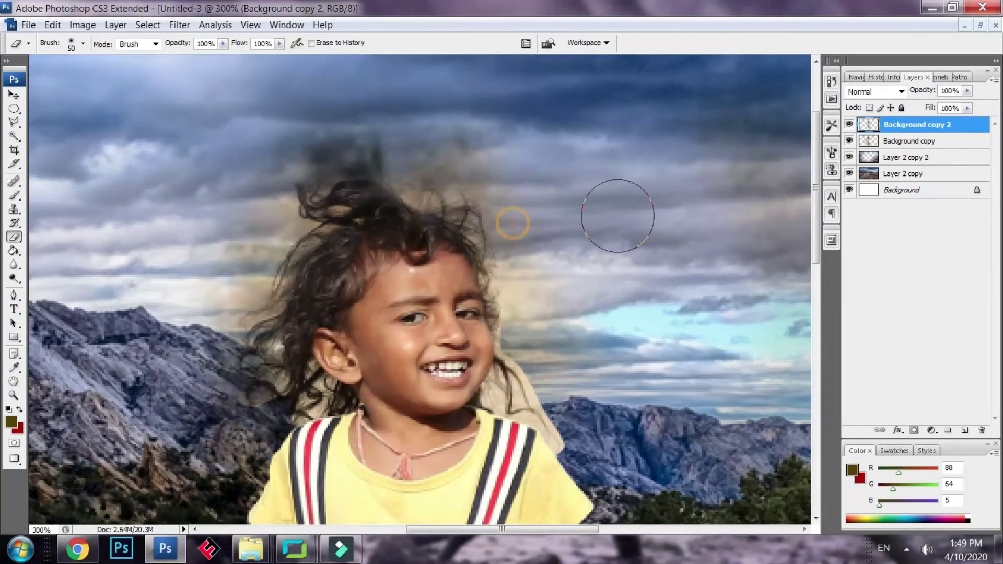
Step: Erase the remaining fringe along the loose hair on the ear side, working on Background copy 2
ctrl+right_click(396, 333)
click(426, 355)
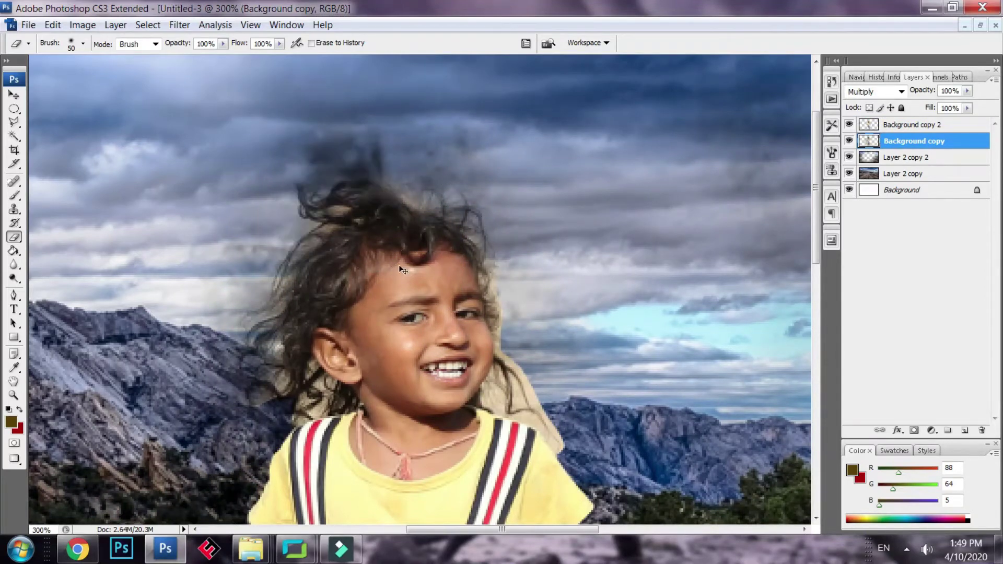
ctrl+right_click(397, 301)
click(422, 310)
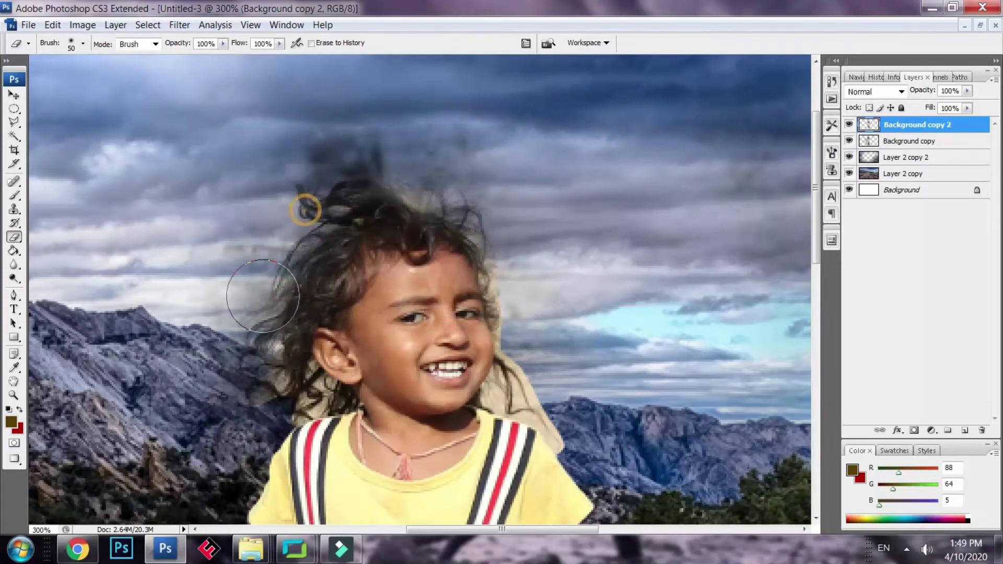
drag(233, 322, 240, 387)
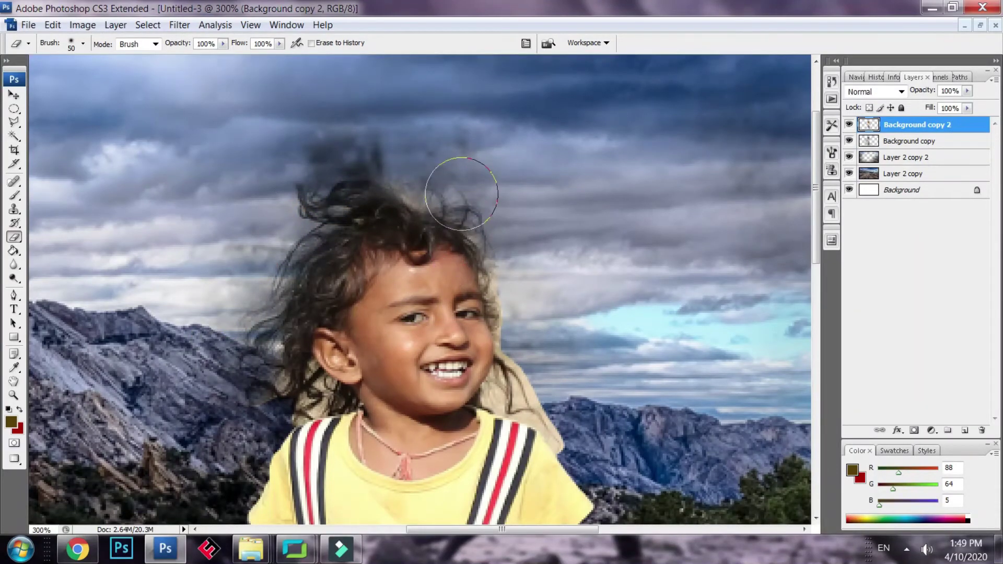
Step: Reduce the Eraser to 10 px and erase the light background remnants between the strands above the forehead and down beside the cheek
key(bracketleft)
key(bracketleft)
key(bracketleft)
key(bracketleft)
key(bracketleft)
drag(419, 190, 399, 192)
mouse_move(468, 211)
mouse_down()
mouse_move(494, 233)
mouse_move(515, 329)
mouse_up()
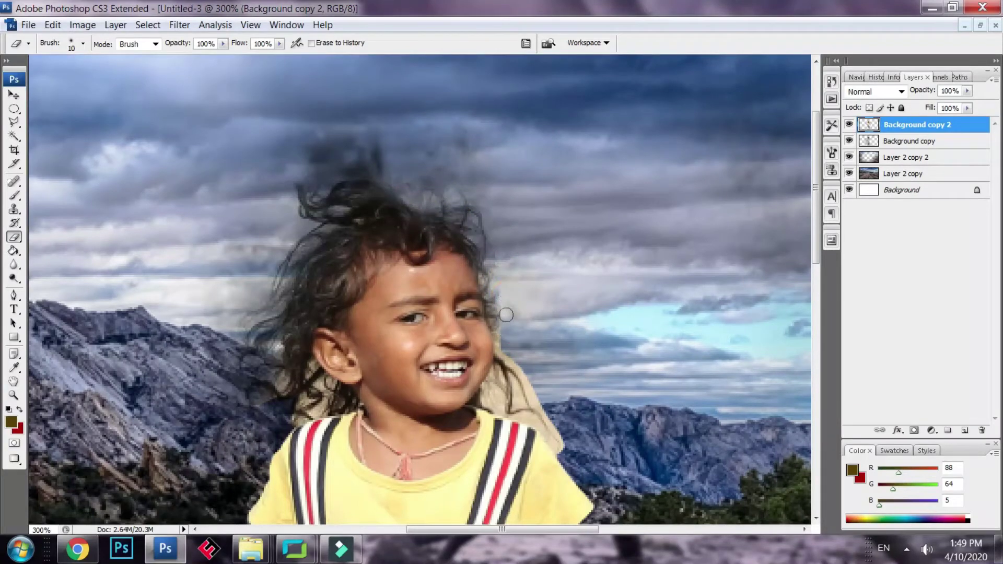
drag(501, 340, 505, 357)
Step: Erase the beige patch around the loose strands between the child's cheek and shoulder on Background copy 2
key(ctrl+plus)
key(ctrl+plus)
drag(543, 308, 351, 169)
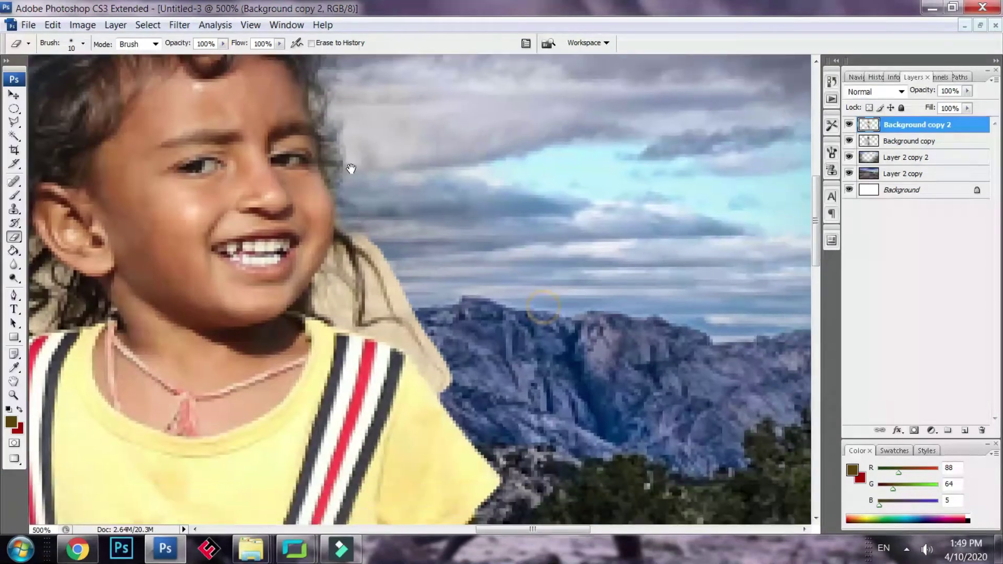
mouse_move(373, 248)
mouse_down()
mouse_move(416, 313)
mouse_move(447, 328)
mouse_move(425, 338)
mouse_move(445, 385)
mouse_move(418, 345)
mouse_move(324, 301)
mouse_move(350, 314)
mouse_move(326, 291)
mouse_move(346, 243)
mouse_move(328, 284)
mouse_move(347, 278)
mouse_move(390, 296)
mouse_up()
key(bracketleft)
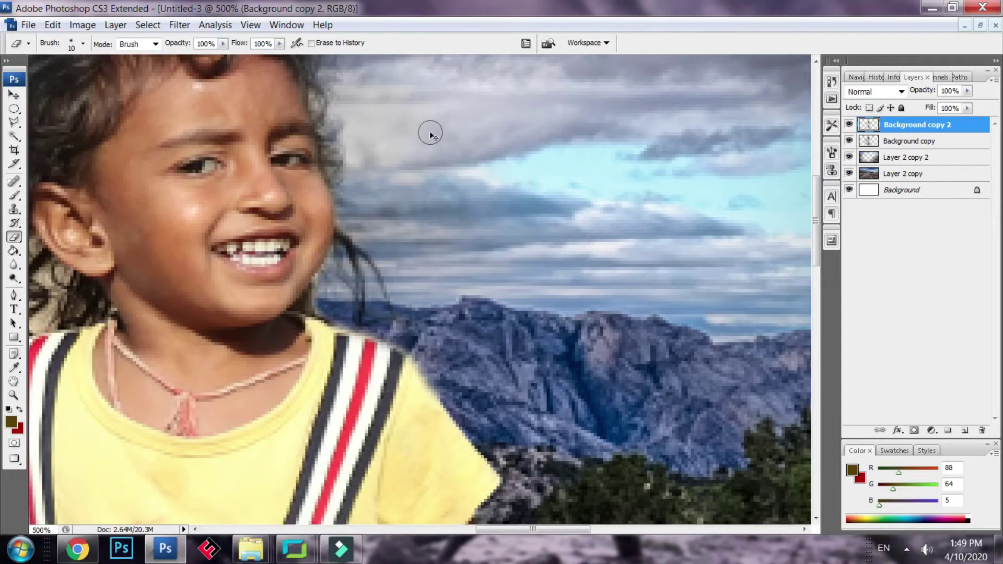
Step: Erase the old background showing through the hair behind and below the ear, enlarging the Eraser to 25 px
key(ctrl+minus)
key(ctrl+minus)
key(ctrl+minus)
key(ctrl+minus)
key(ctrl+plus)
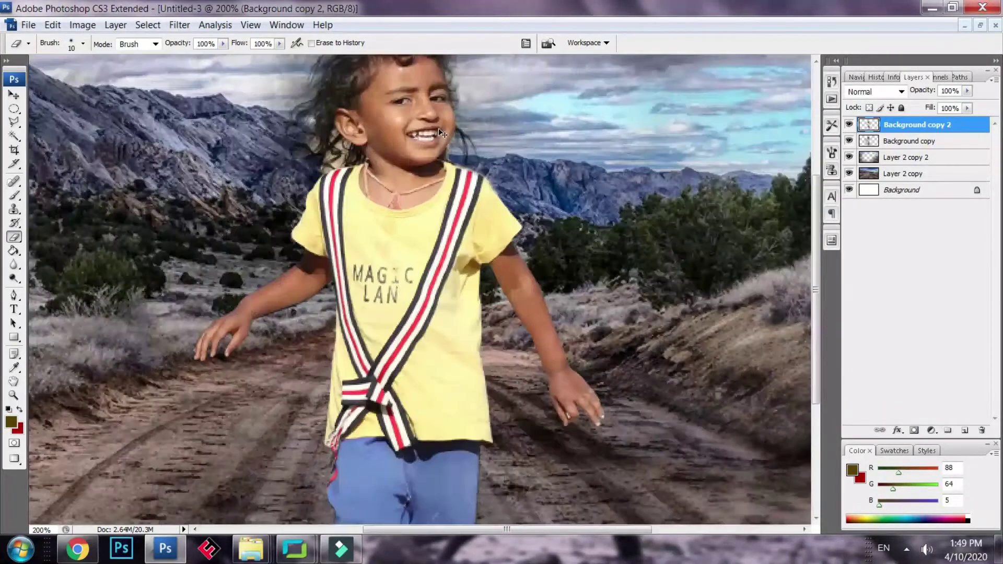
key(ctrl+plus)
drag(361, 232, 360, 407)
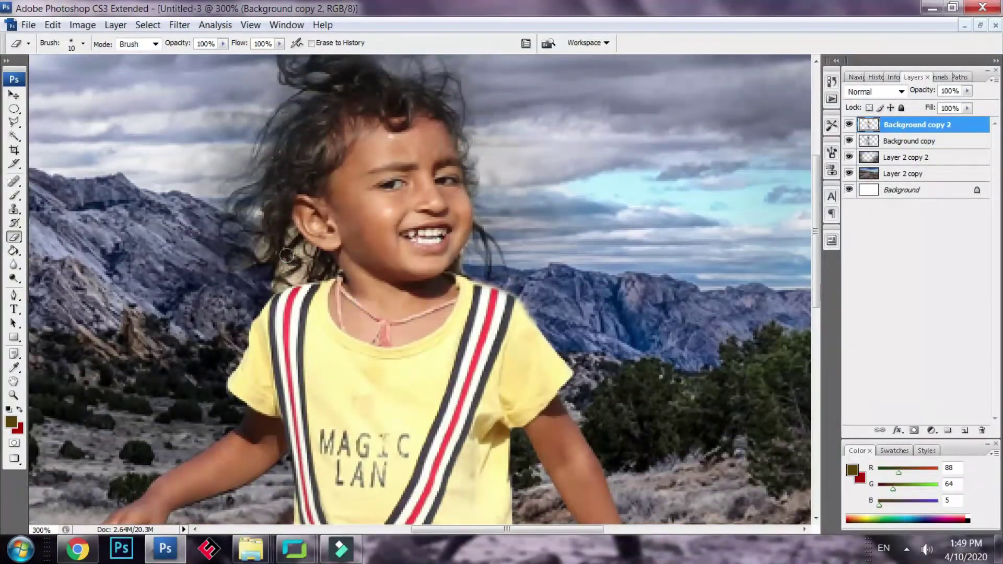
drag(291, 258, 262, 232)
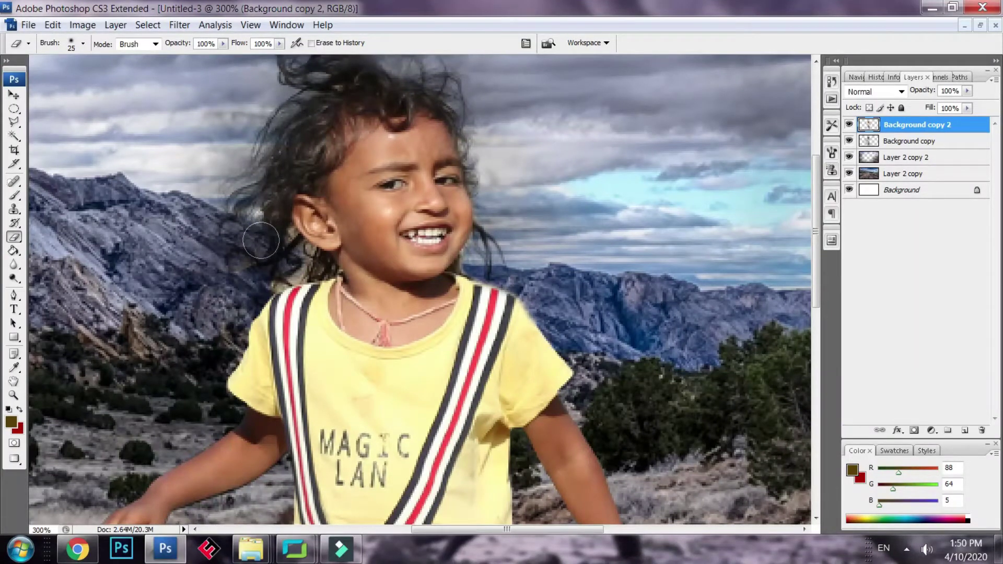
drag(260, 242, 252, 232)
Step: Reduce the Eraser to 10 px and clean the background remnants from the strands between the ear and the shoulder strap
key(ctrl+plus)
key(ctrl+plus)
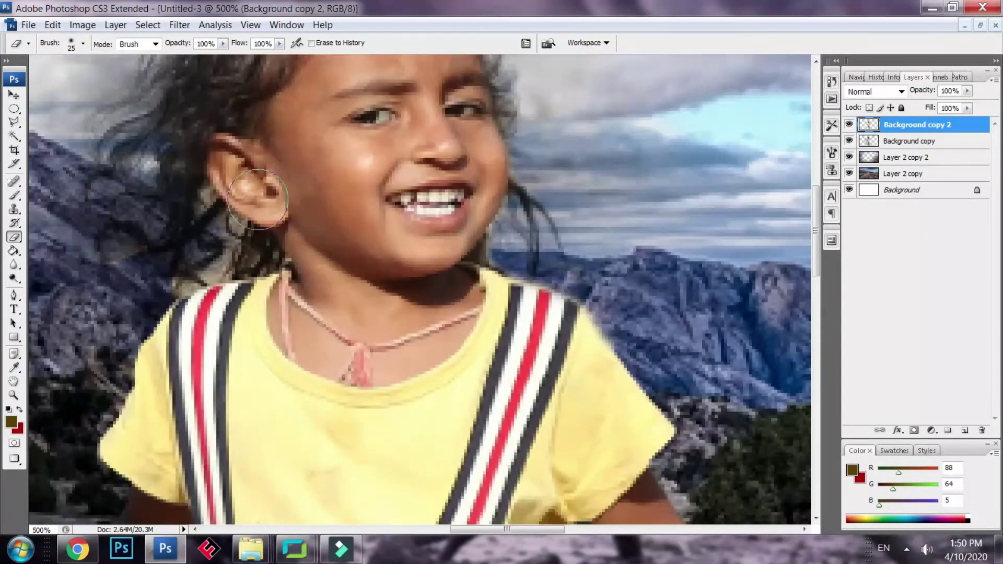
key(ctrl+plus)
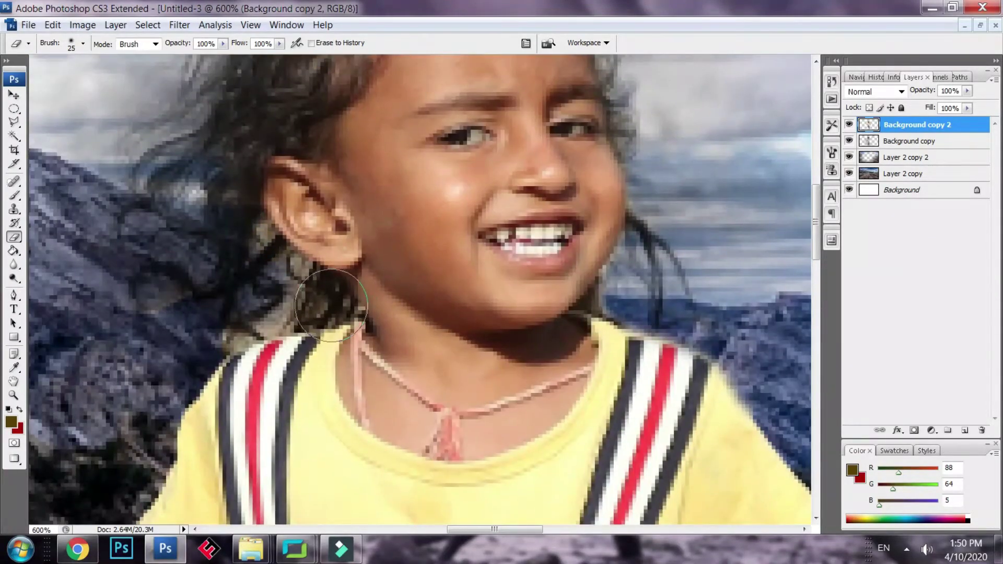
key(bracketleft)
mouse_move(267, 251)
mouse_down()
mouse_move(296, 274)
mouse_move(286, 309)
mouse_move(231, 335)
mouse_move(193, 318)
mouse_up()
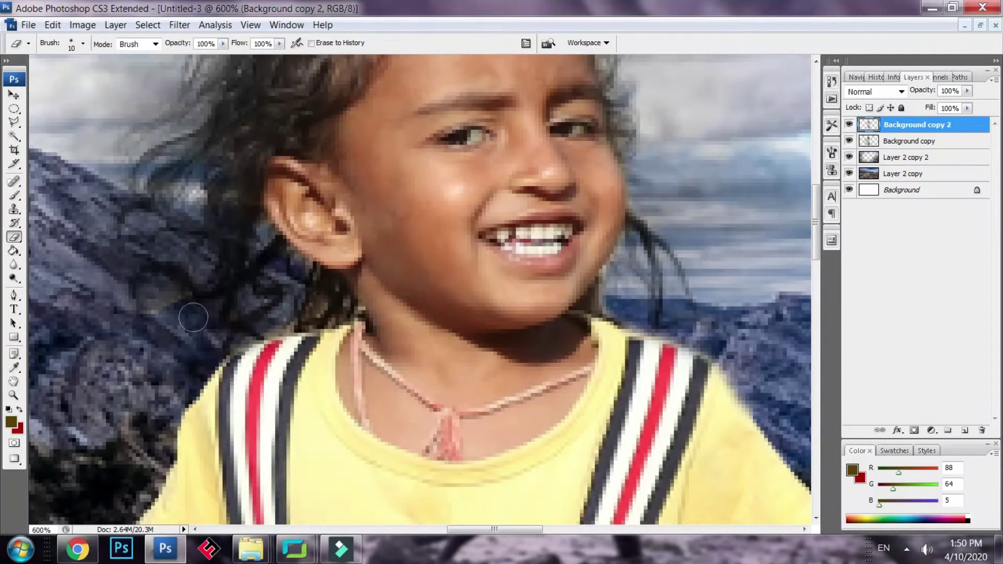
mouse_move(193, 249)
mouse_down()
mouse_move(157, 314)
mouse_move(150, 300)
mouse_up()
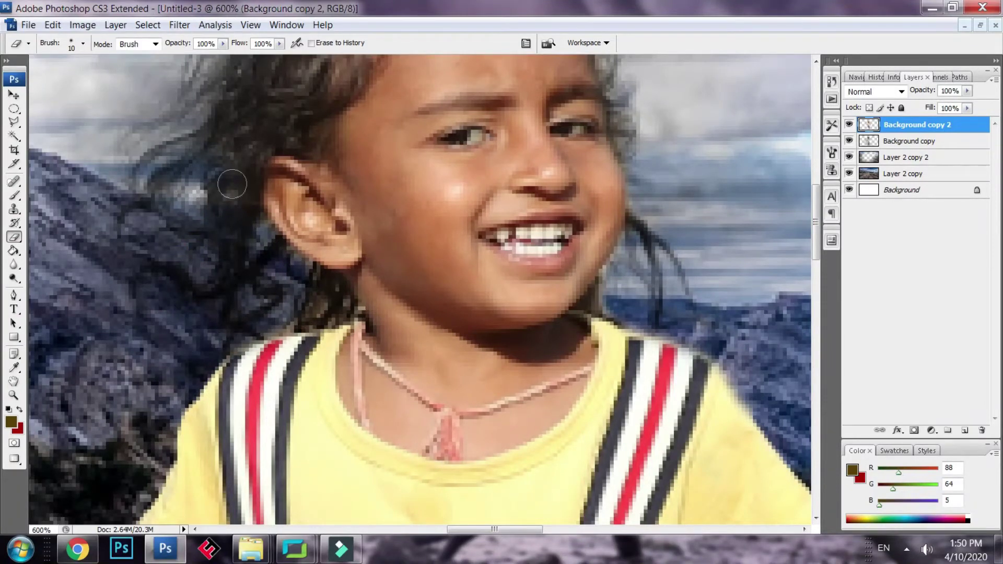
Step: Erase the remaining background tint within the hair along the side and top of the head on Background copy 2
drag(196, 170, 126, 317)
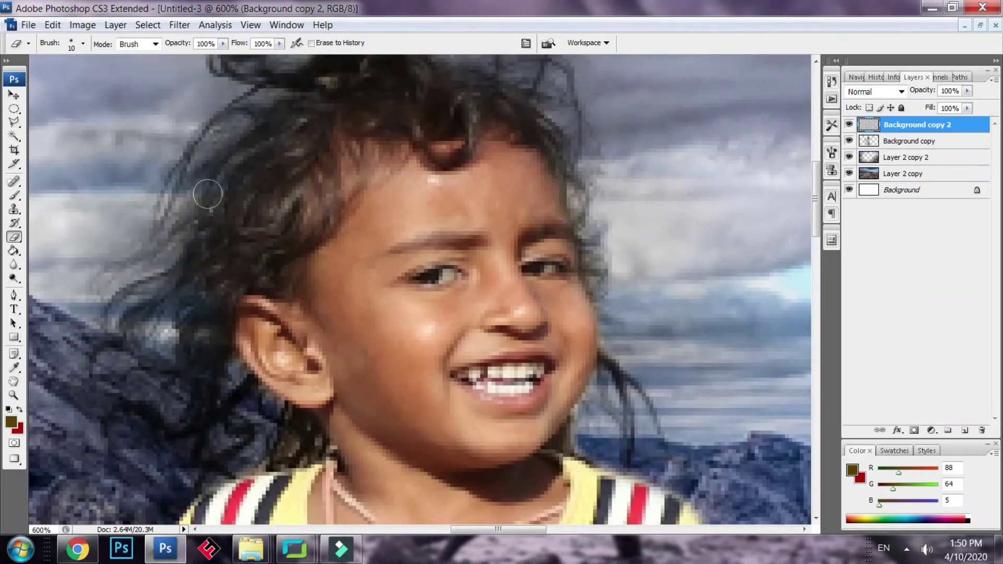
drag(218, 164, 176, 273)
drag(266, 172, 301, 197)
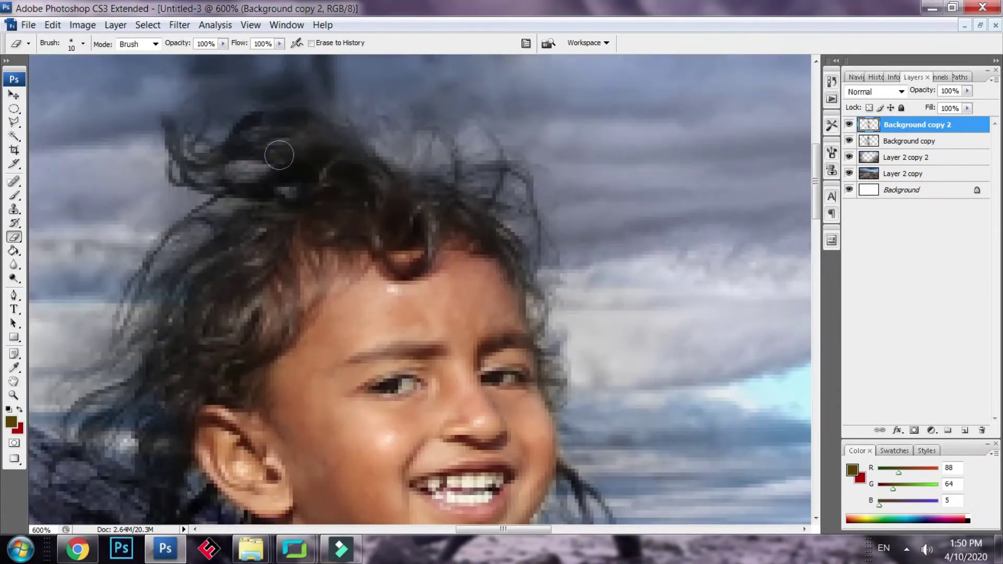
key(ctrl+minus)
key(ctrl+minus)
key(ctrl+minus)
key(ctrl+minus)
key(ctrl+minus)
key(ctrl+minus)
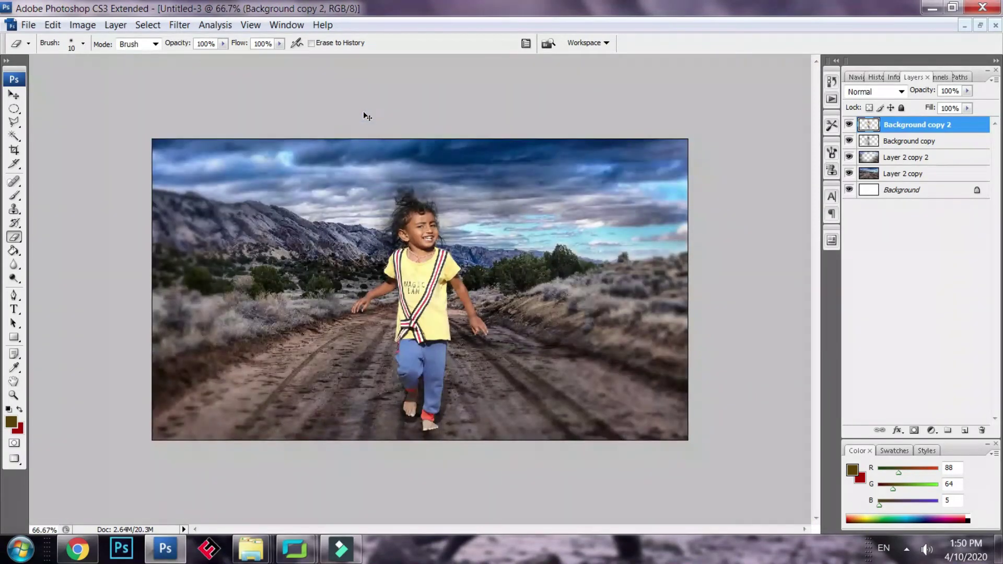
Step: Select the Background copy layer and change its blend mode to Hard Light
key(ctrl+plus)
key(ctrl+plus)
key(ctrl+plus)
drag(466, 245, 416, 489)
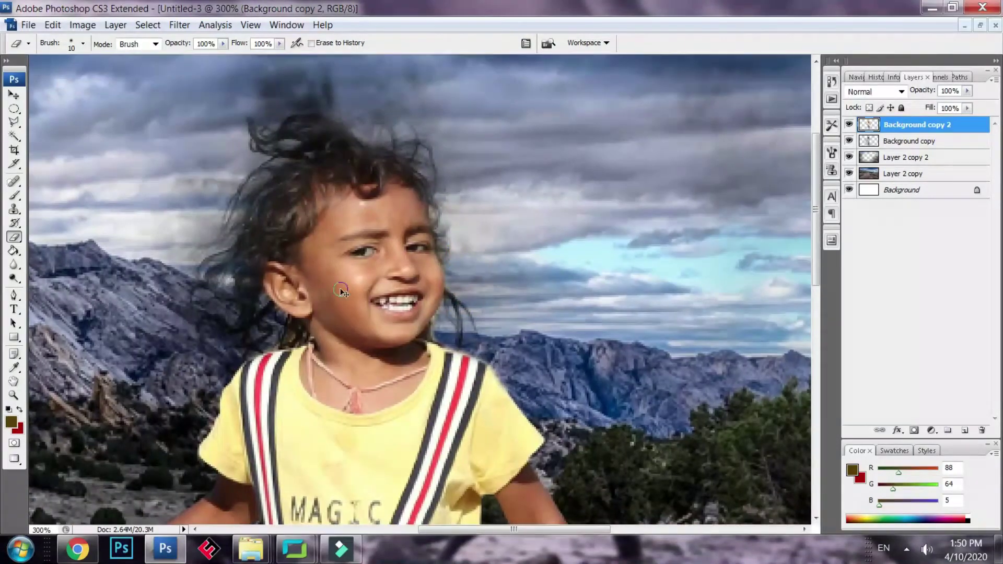
ctrl+right_click(344, 268)
click(389, 291)
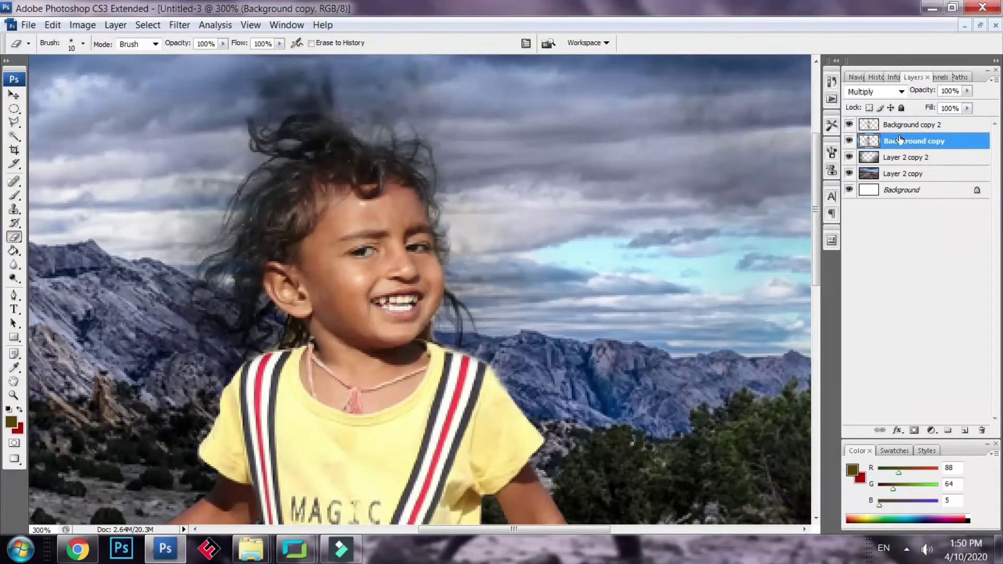
click(878, 93)
click(879, 93)
scroll(879, 94, down, 6)
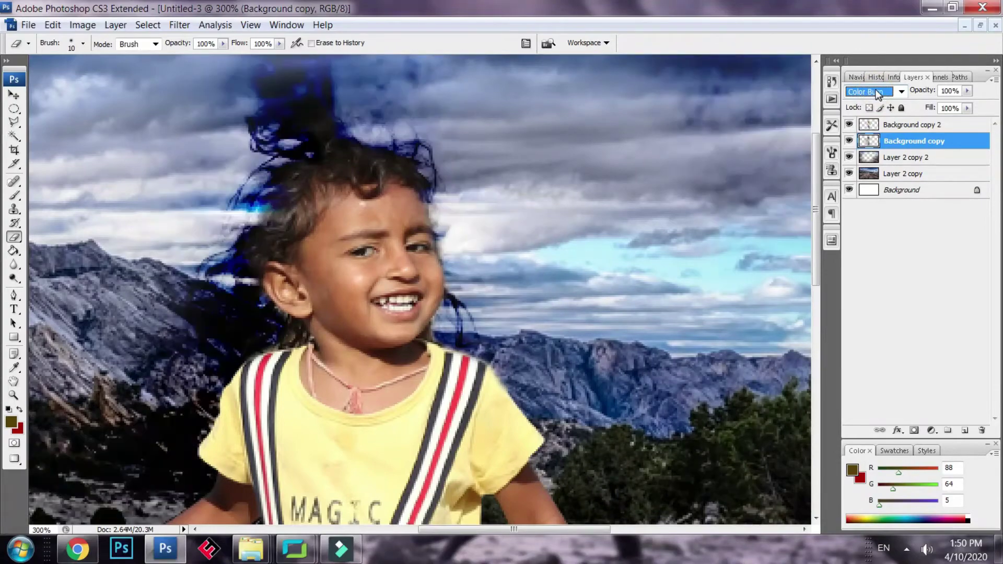
scroll(875, 92, down, 5)
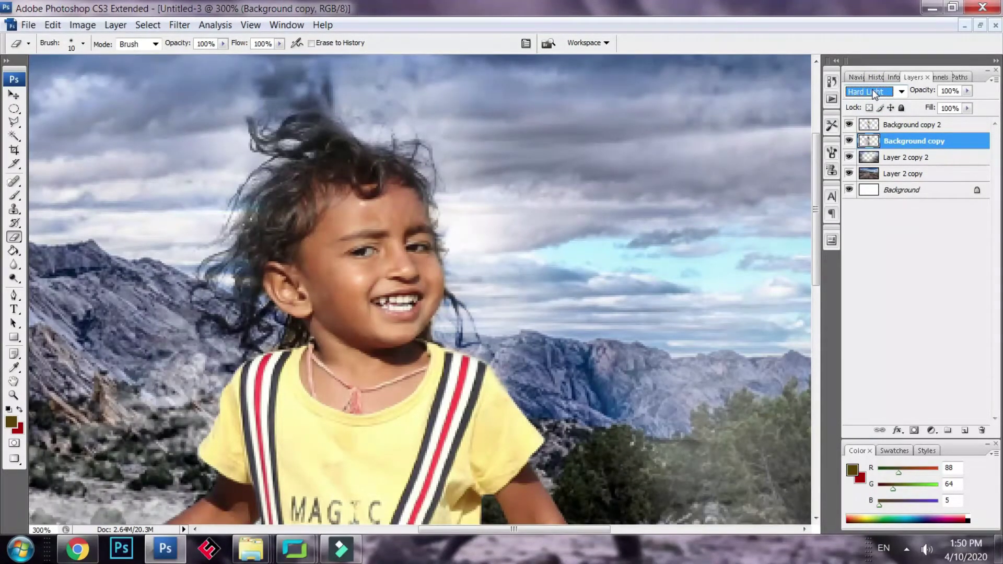
scroll(875, 95, up, 1)
scroll(875, 95, down, 1)
key(ctrl+minus)
key(ctrl+minus)
key(ctrl+minus)
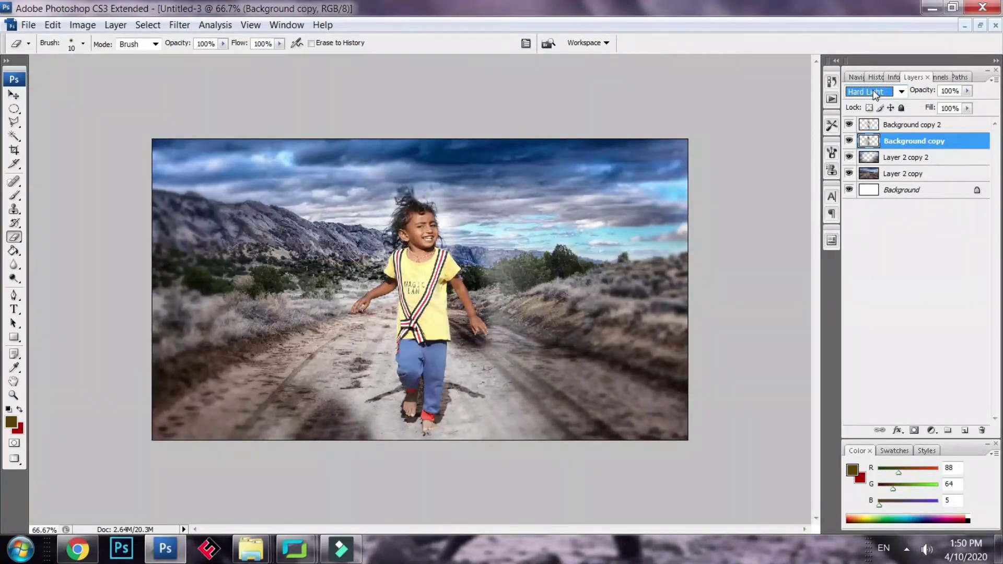
Step: Select Background copy 2, enlarge the Eraser to 35 px, and erase over the dark patch above the child's hair
key(ctrl+plus)
key(ctrl+plus)
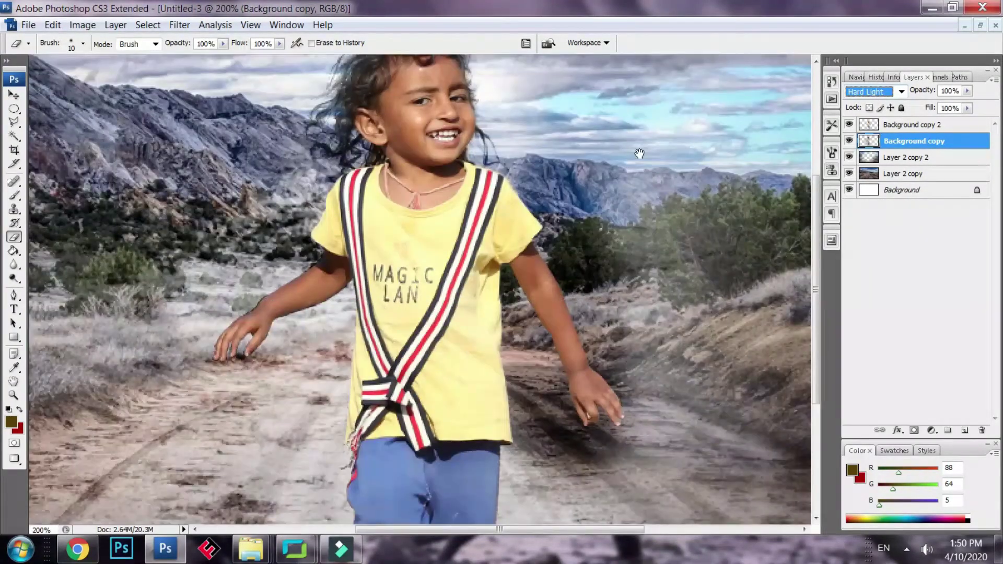
drag(532, 184, 537, 383)
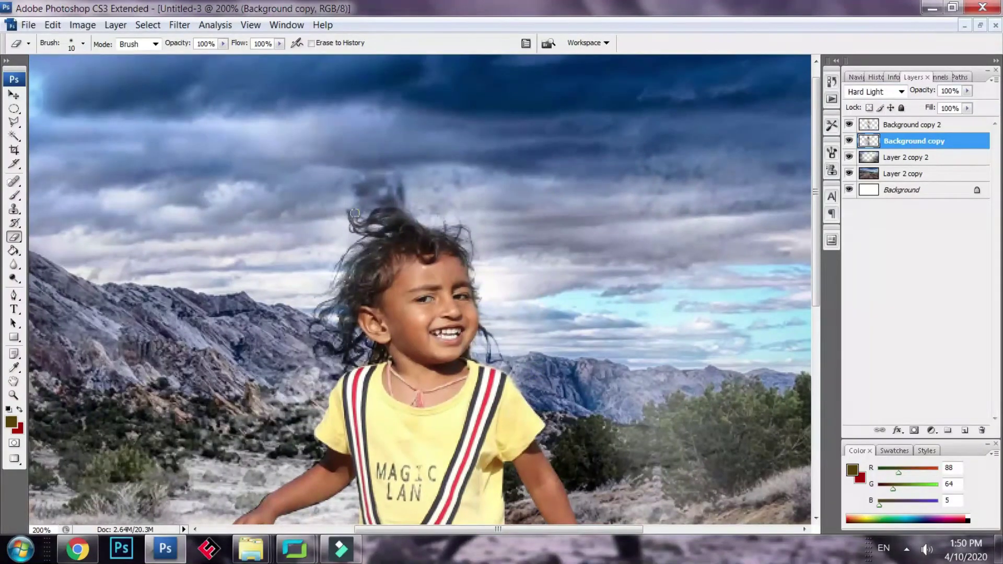
right_click(400, 240)
click(421, 261)
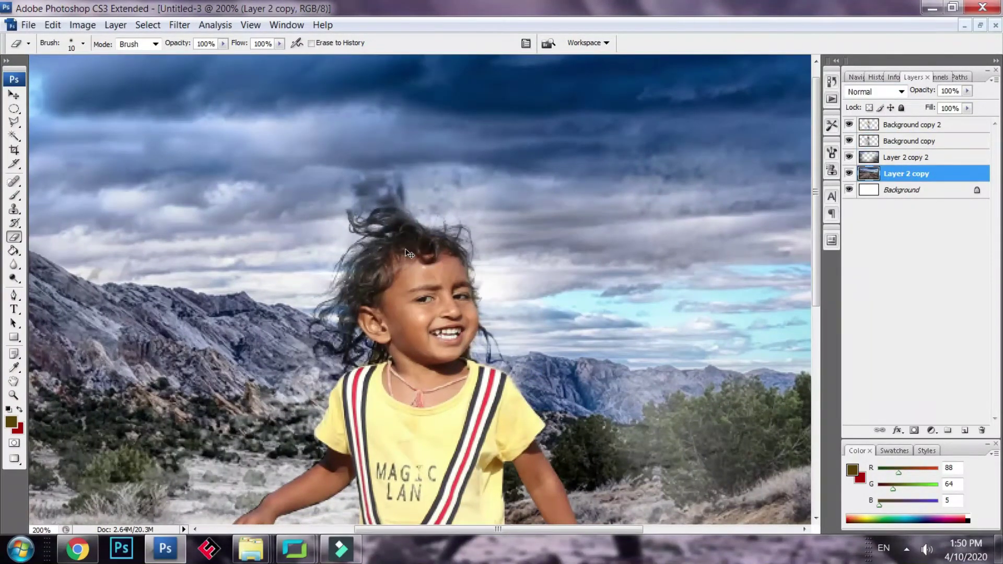
right_click(407, 252)
click(461, 261)
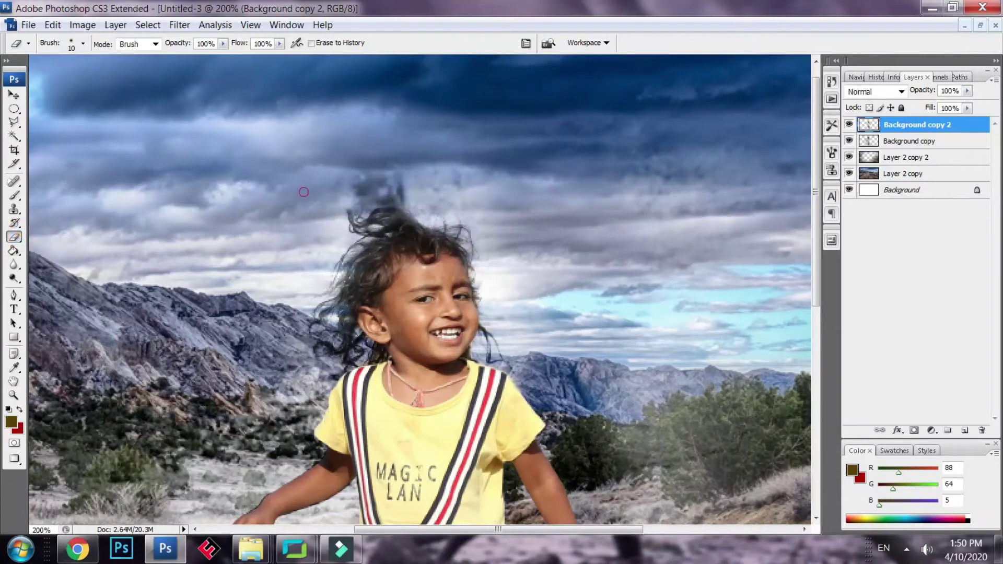
key(])
mouse_move(365, 206)
mouse_down()
mouse_move(363, 183)
mouse_move(413, 188)
mouse_move(337, 196)
mouse_move(351, 189)
mouse_move(316, 209)
mouse_up()
Step: Select the Background copy layer and erase the dark patch above the child's hair
ctrl+click(401, 247)
ctrl+right_click(390, 247)
click(421, 272)
key(ctrl+minus)
key(ctrl+minus)
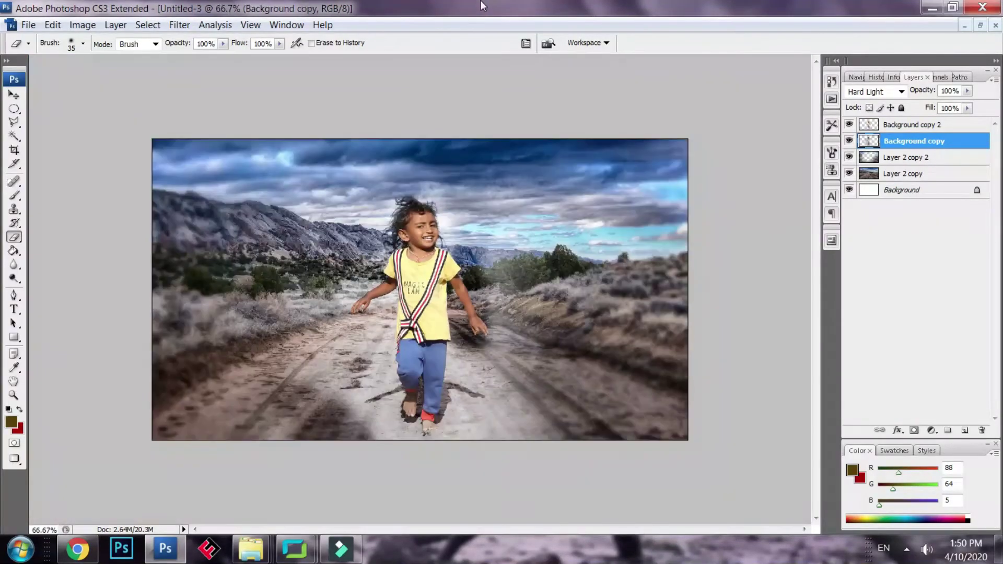
Step: Switch to the Smudge tool for retouching the child's hair on the Background copy layer
key(ctrl+plus)
key(ctrl+plus)
drag(441, 194, 409, 385)
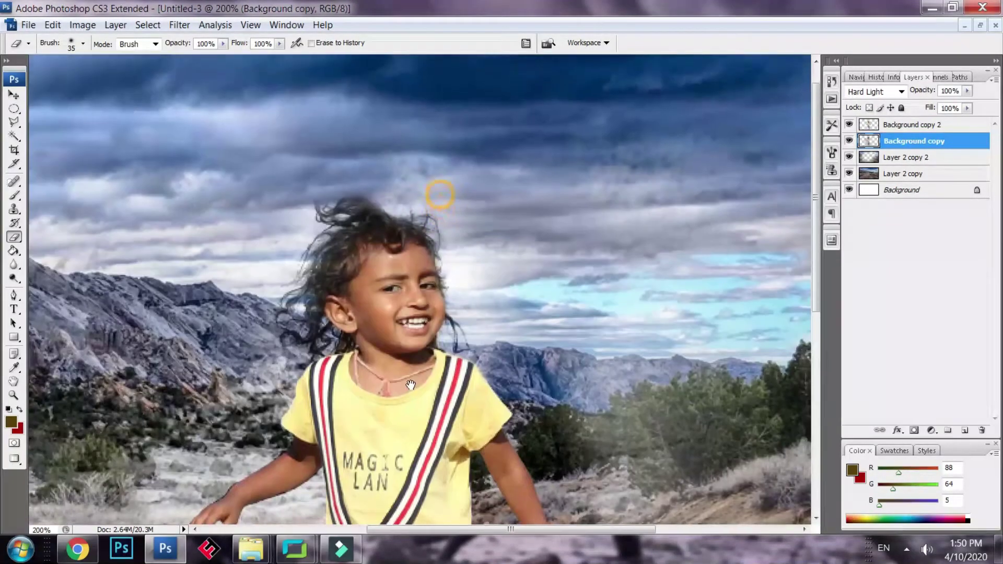
key(ctrl+plus)
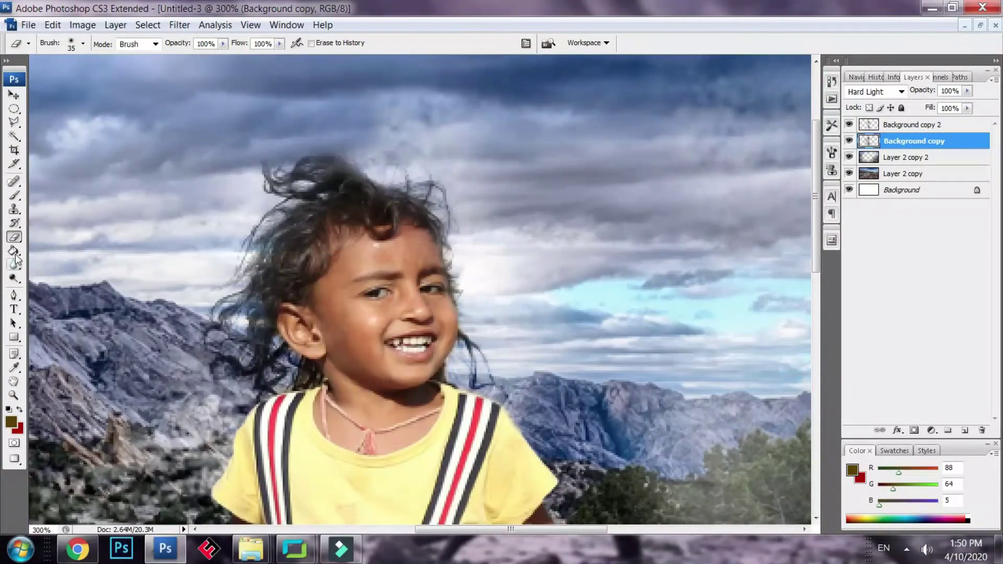
click(14, 210)
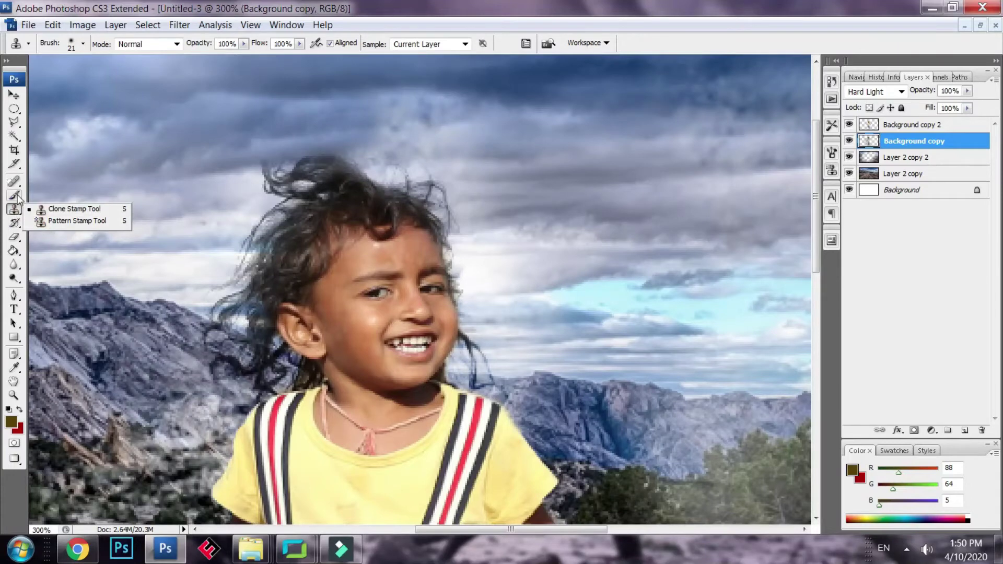
click(16, 196)
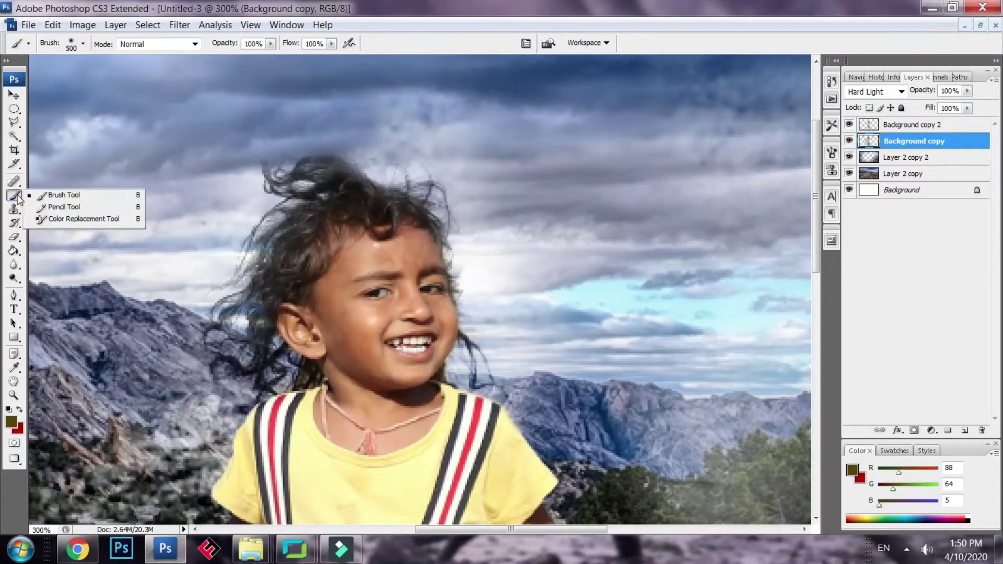
click(15, 265)
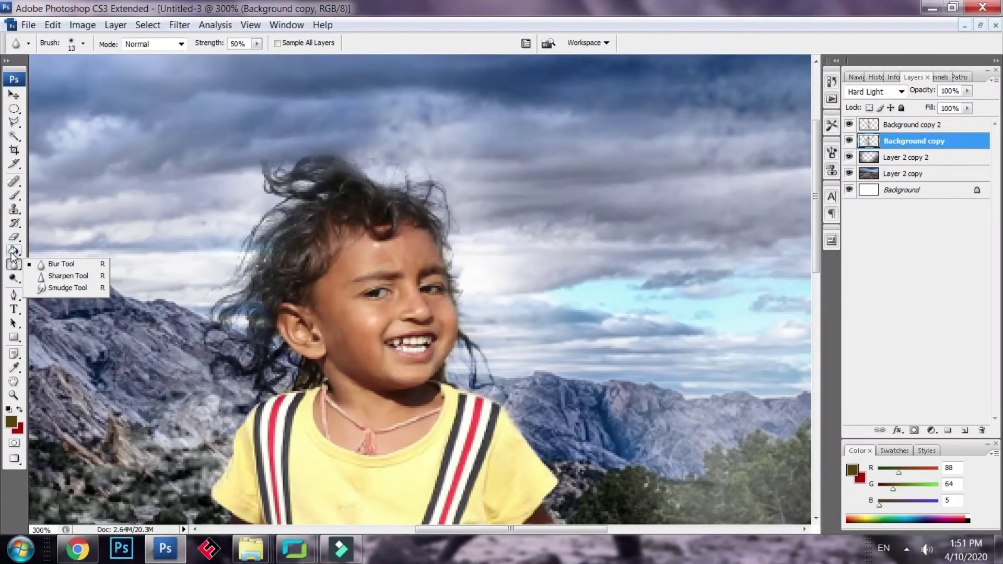
click(44, 289)
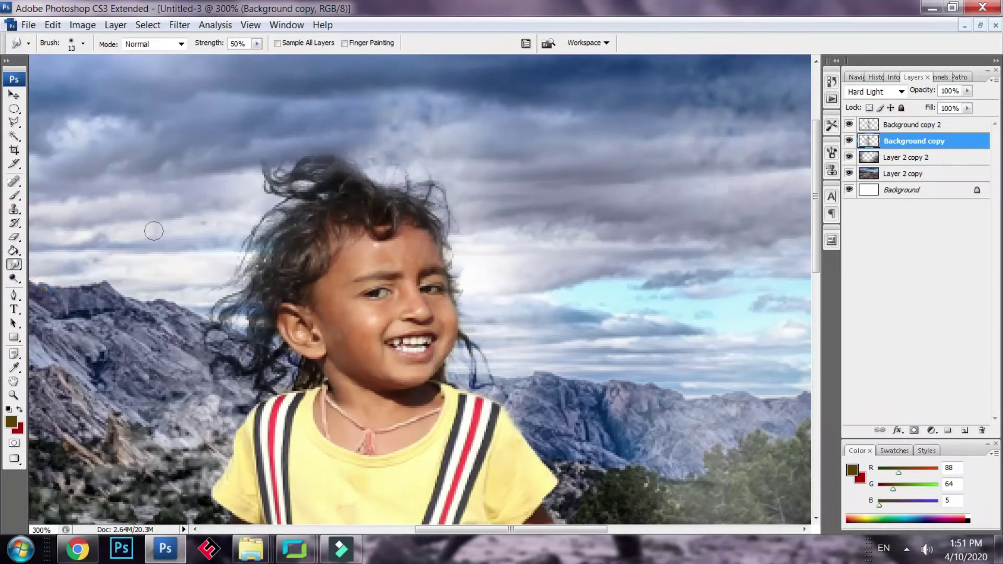
Step: Draw an elliptical selection around the loose hair tuft on the left side of the child's crown
click(15, 109)
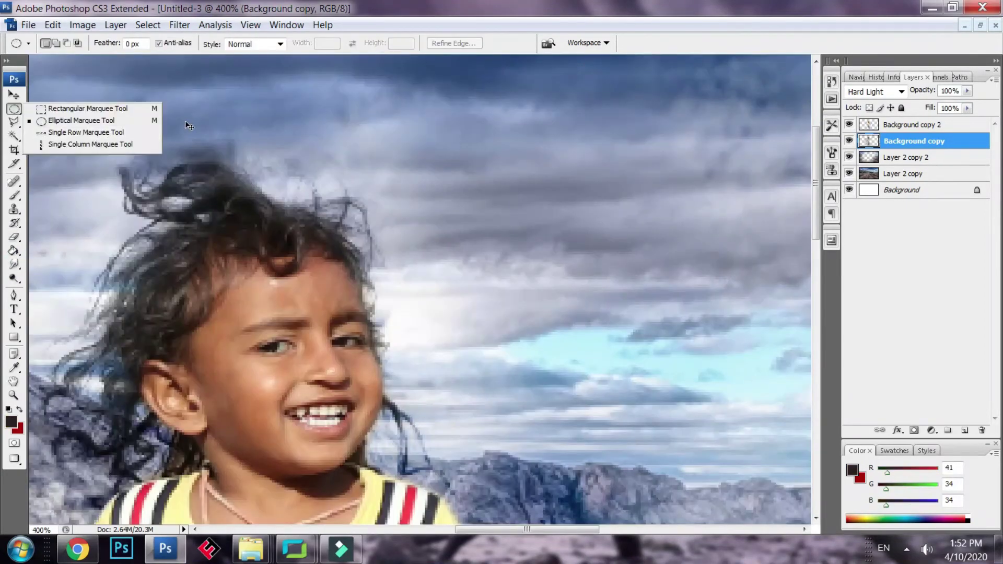
ctrl+right_click(209, 213)
click(246, 222)
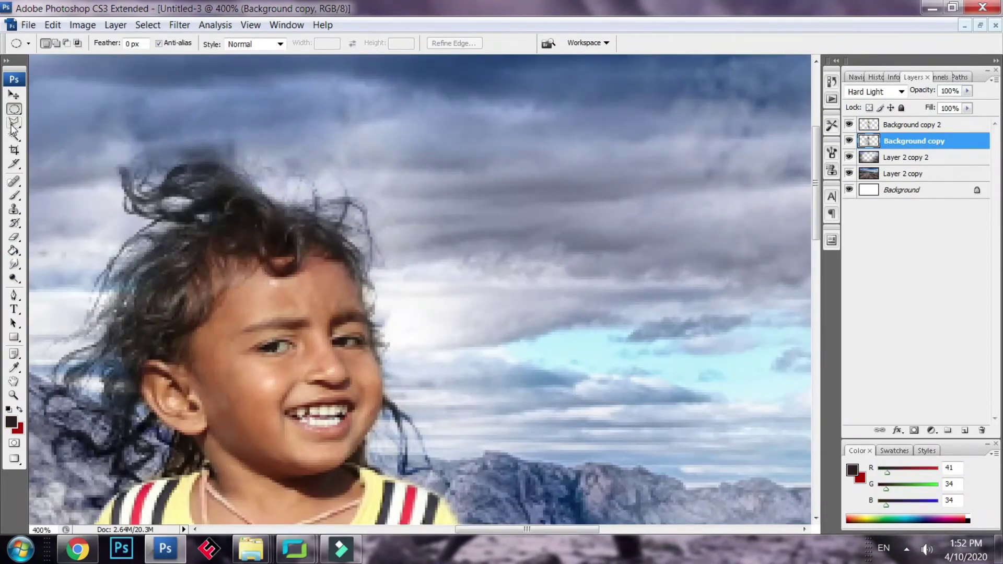
click(15, 109)
drag(84, 130, 178, 192)
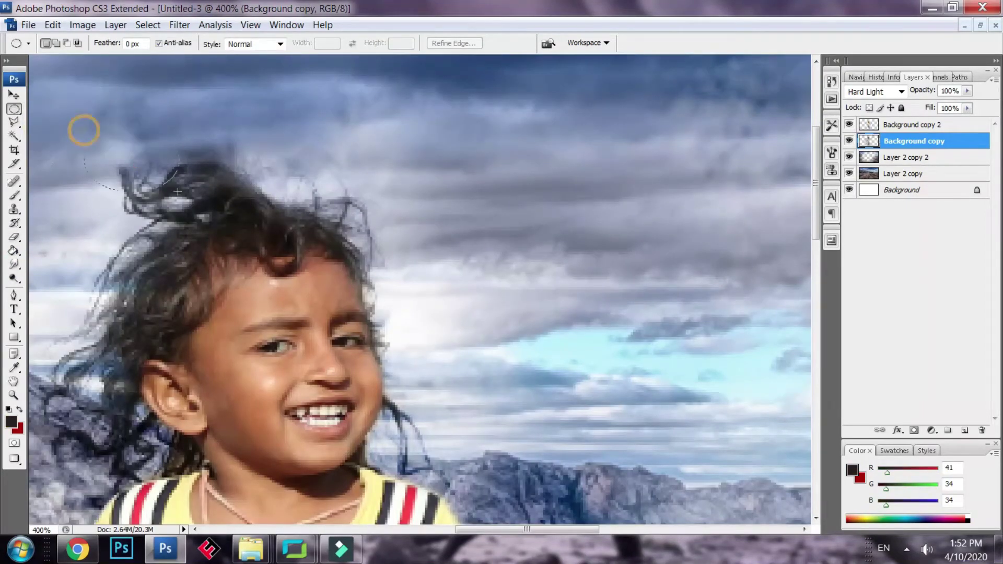
drag(237, 290, 262, 292)
drag(204, 225, 197, 183)
Step: Feather the selection by 1 pixel and copy the selected hair from Background copy to a new layer
ctrl+right_click(188, 188)
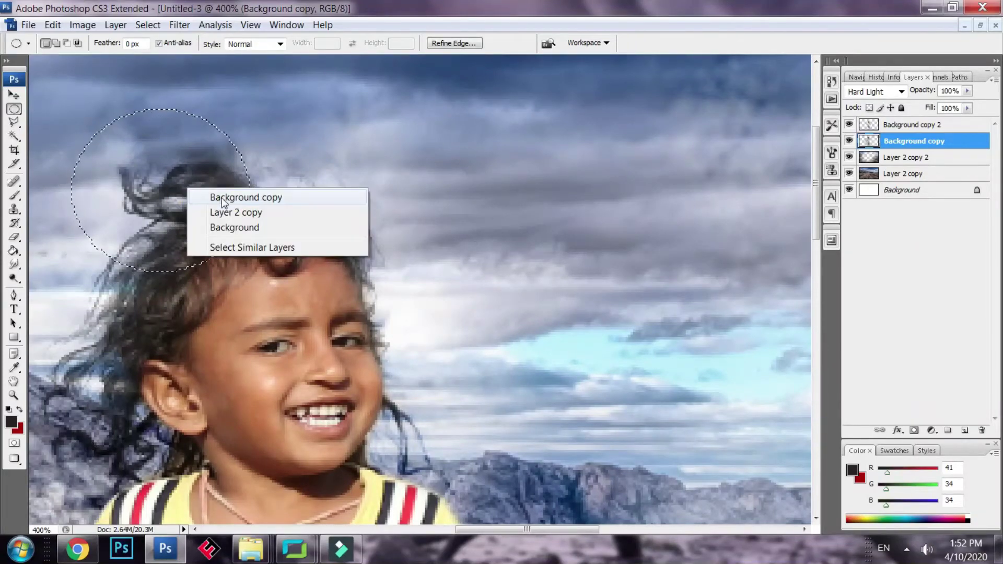
click(221, 198)
key(ctrl+alt+d)
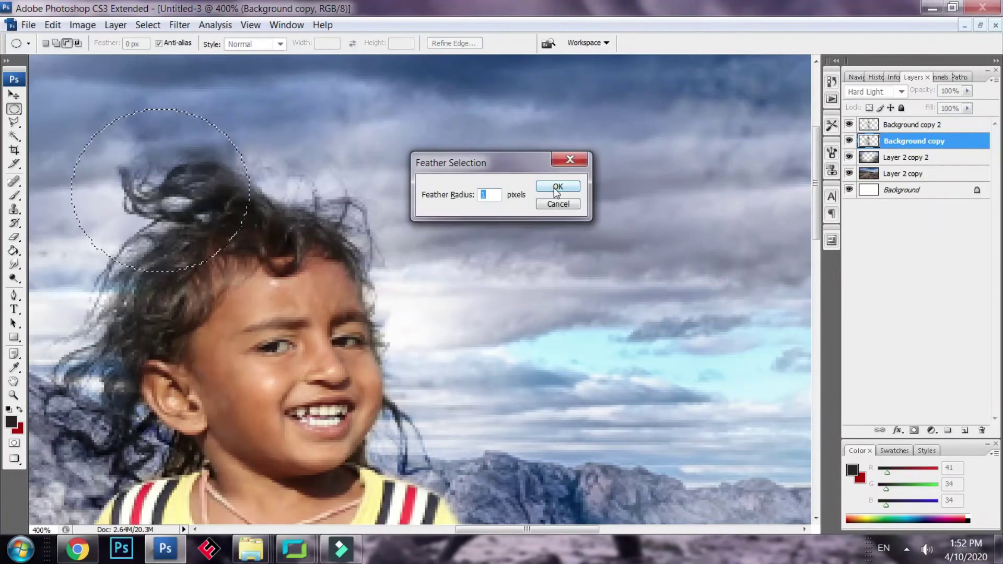
click(554, 187)
key(ctrl+j)
ctrl+right_click(212, 197)
click(225, 203)
key(ctrl+t)
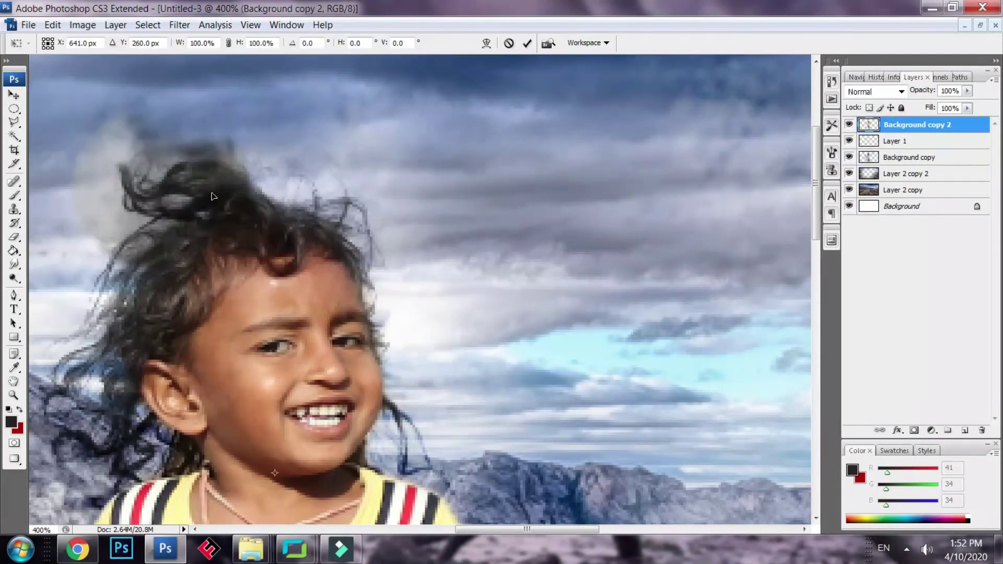
drag(212, 193, 236, 199)
key(Escape)
right_click(178, 190)
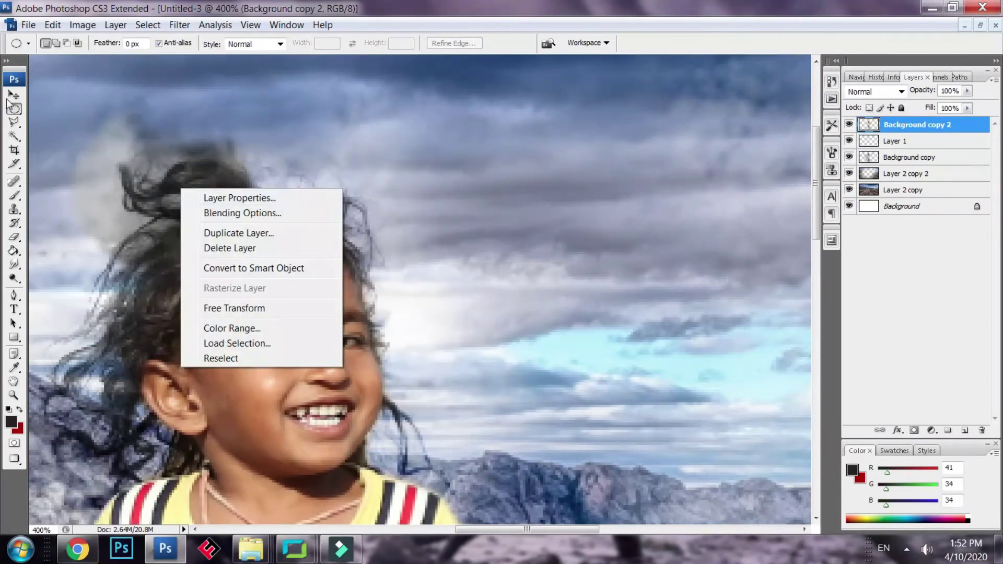
key(Escape)
right_click(200, 189)
Step: Select the copied hair tuft's layer and move it to the right over the child's crown
ctrl+right_click(178, 190)
click(212, 199)
key(v)
drag(222, 205, 318, 198)
Step: Rotate the copied hair tuft clockwise with Free Transform and position it upright on top of the child's head
key(ctrl+t)
drag(377, 210, 365, 251)
drag(305, 213, 361, 168)
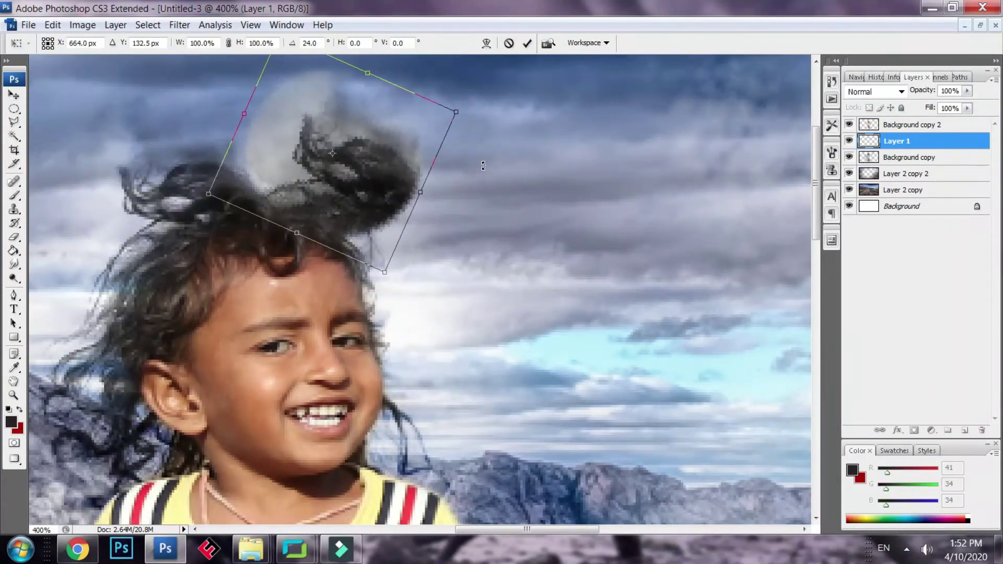
drag(497, 168, 396, 305)
drag(348, 181, 319, 182)
drag(420, 134, 391, 97)
drag(306, 182, 285, 175)
key(Return)
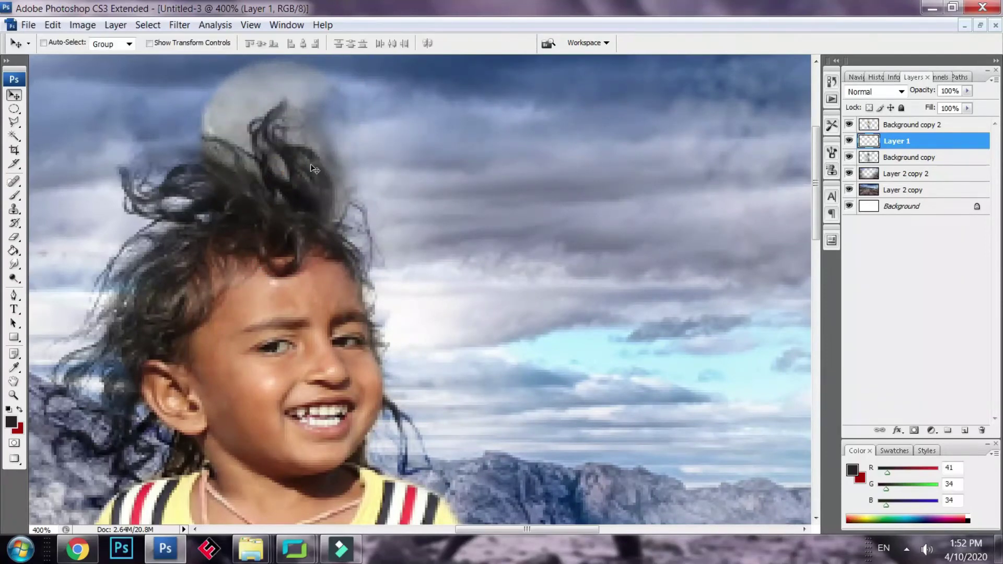
Step: Merge the copied hair tuft's layer down into the Background copy layer
right_click(267, 163)
click(291, 174)
right_click(241, 158)
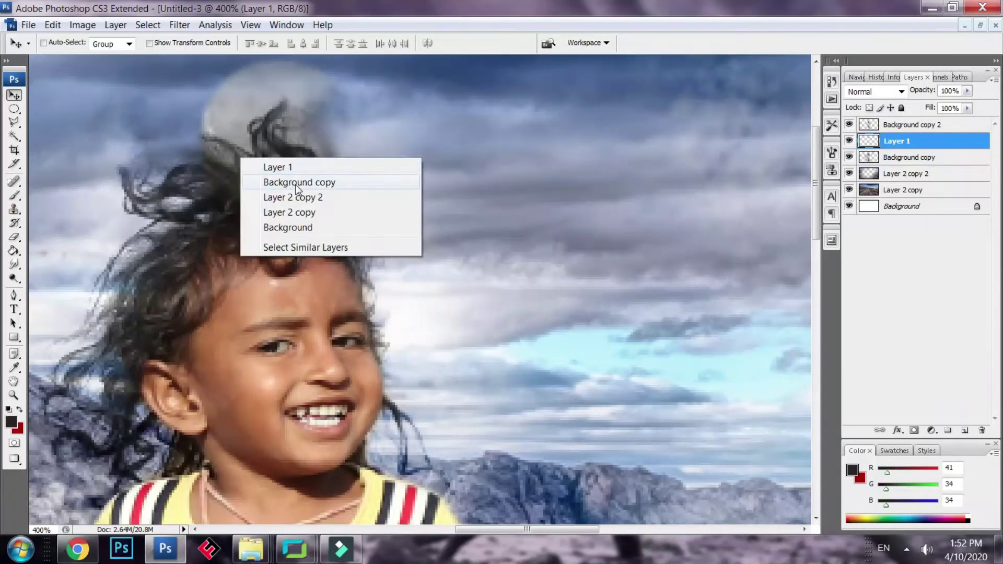
click(260, 138)
key(ctrl+e)
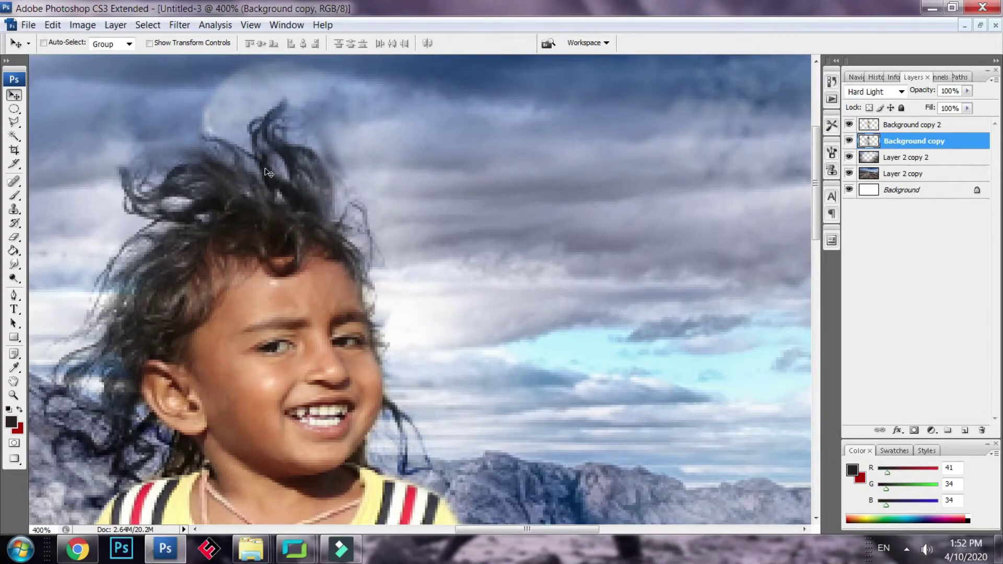
Step: Erase the pale leftover background around the added hair tuft on the Background copy layer with the 35 px Eraser
right_click(262, 157)
click(286, 165)
click(14, 237)
drag(206, 97, 373, 84)
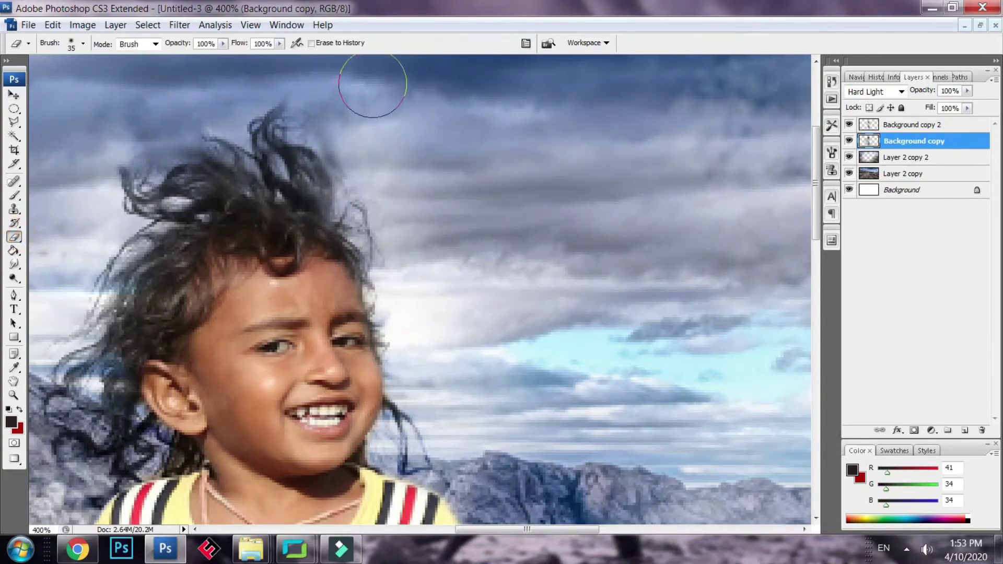
key(ctrl+0)
key(ctrl+minus)
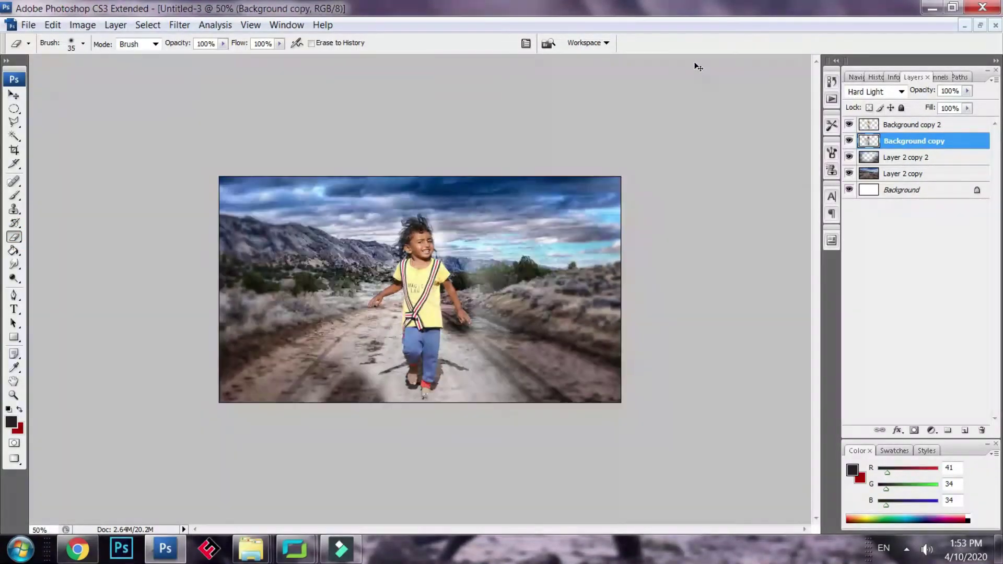
key(ctrl+plus)
key(ctrl+plus)
key(ctrl+plus)
drag(491, 164, 453, 379)
click(307, 204)
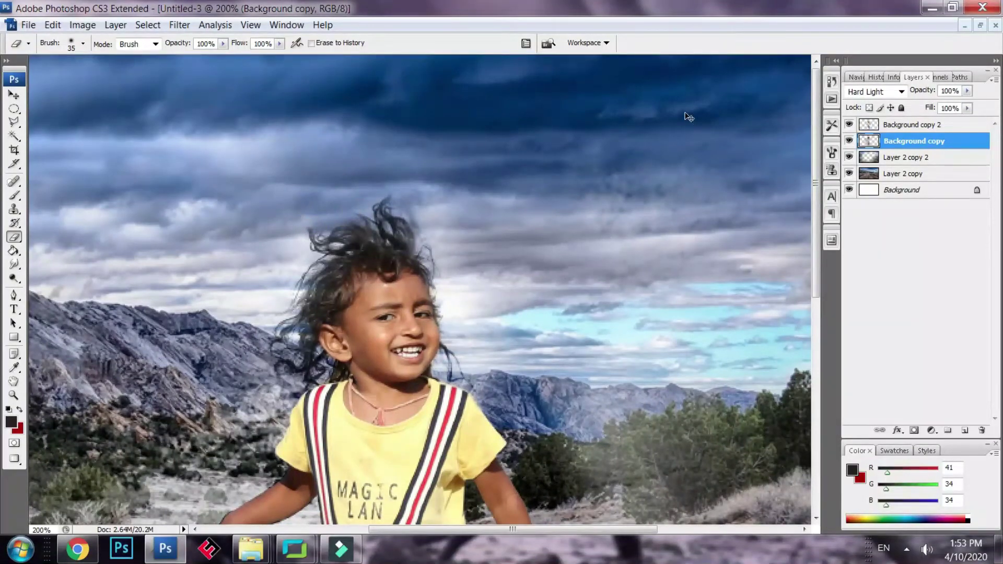
Step: Examine the whole composite with both child layers selected, checking how the extended hair blends in
key(ctrl+minus)
key(ctrl+minus)
key(ctrl+minus)
key(ctrl+minus)
ctrl+right_click(413, 279)
click(427, 289)
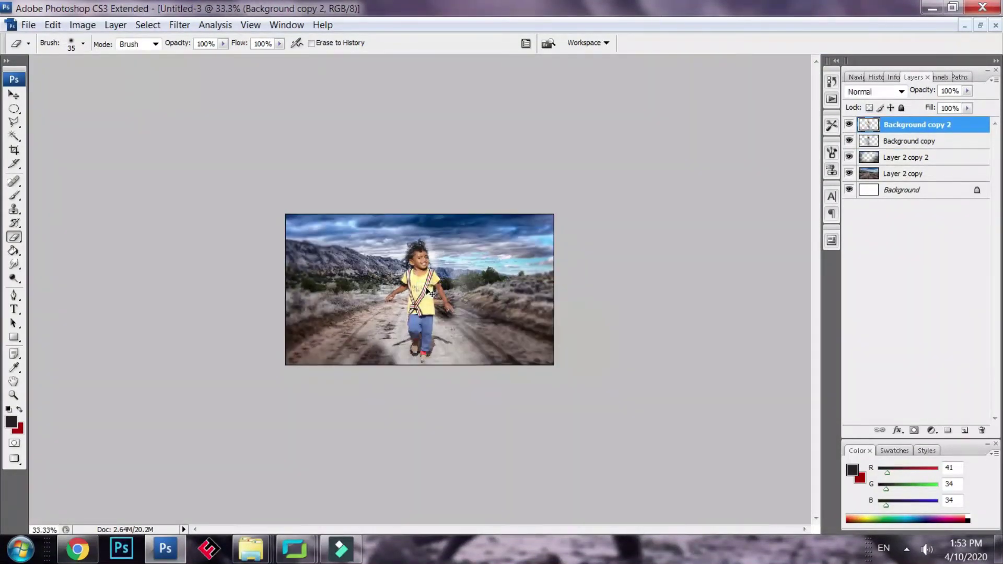
ctrl+click(911, 142)
key(ctrl+plus)
key(ctrl+plus)
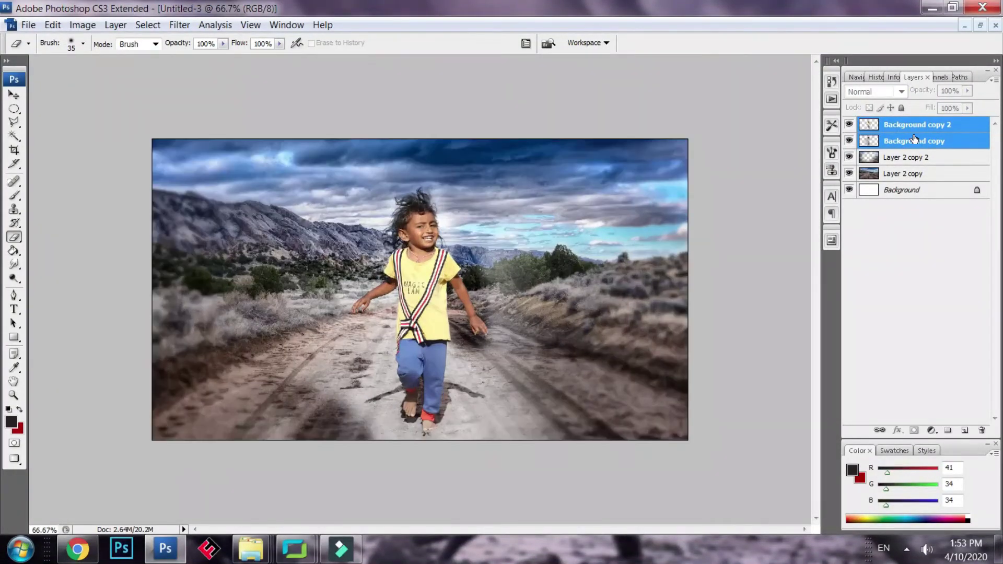
key(ctrl+minus)
key(ctrl+plus)
key(ctrl+plus)
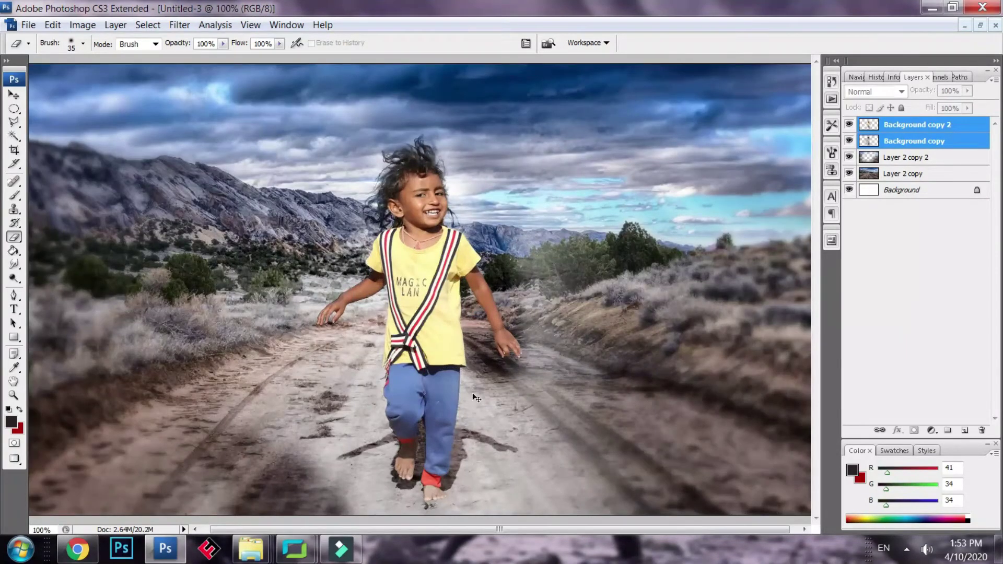
Step: Try to erase the shadow beside the child's leg on the Background copy layer
ctrl+right_click(428, 400)
click(472, 424)
drag(465, 434, 513, 450)
key(ctrl+z)
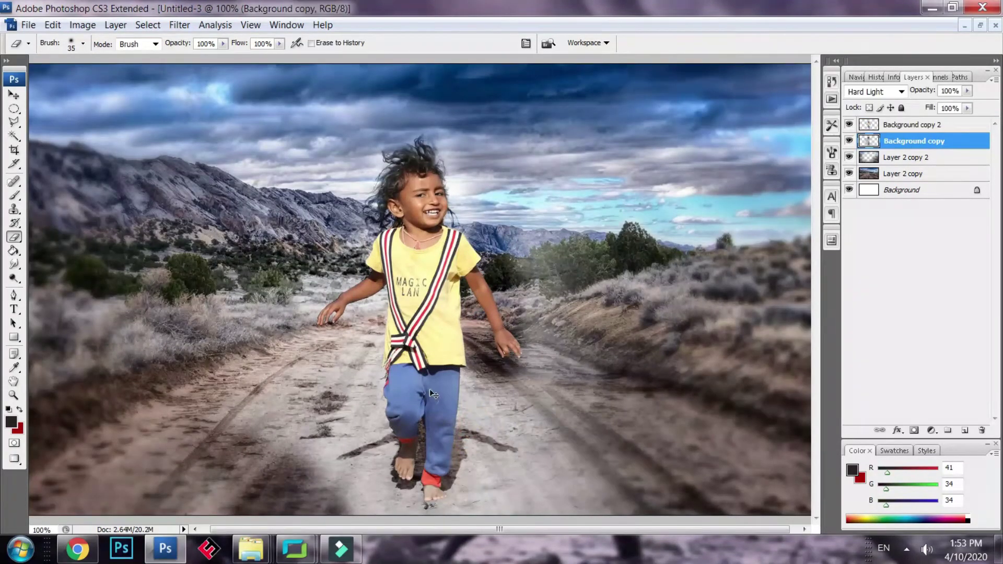
ctrl+right_click(430, 390)
ctrl+right_click(418, 438)
click(442, 449)
right_click(459, 450)
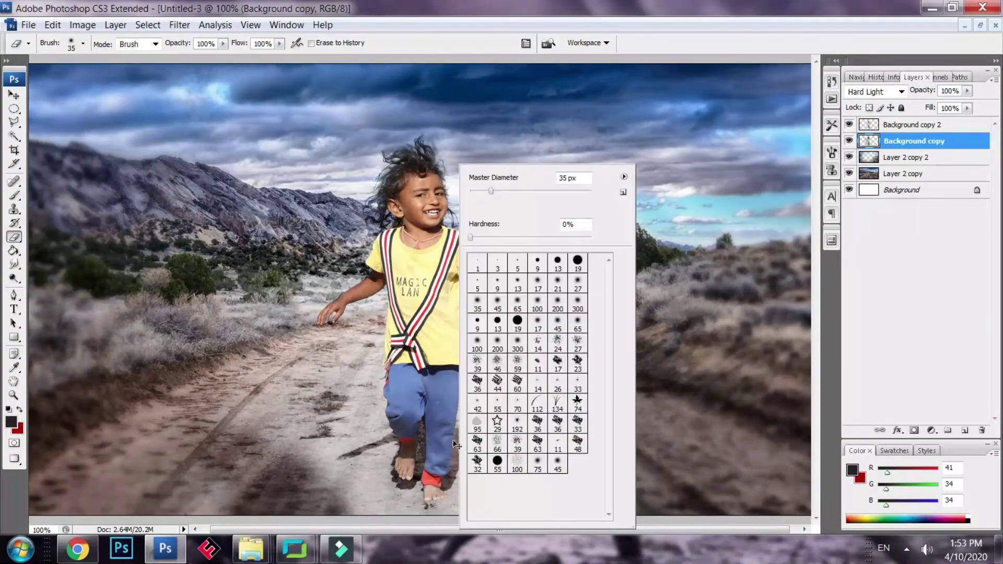
Step: Try to shift the child's Background copy 2 layer slightly with the Move tool
click(13, 96)
key(ctrl+minus)
key(ctrl+minus)
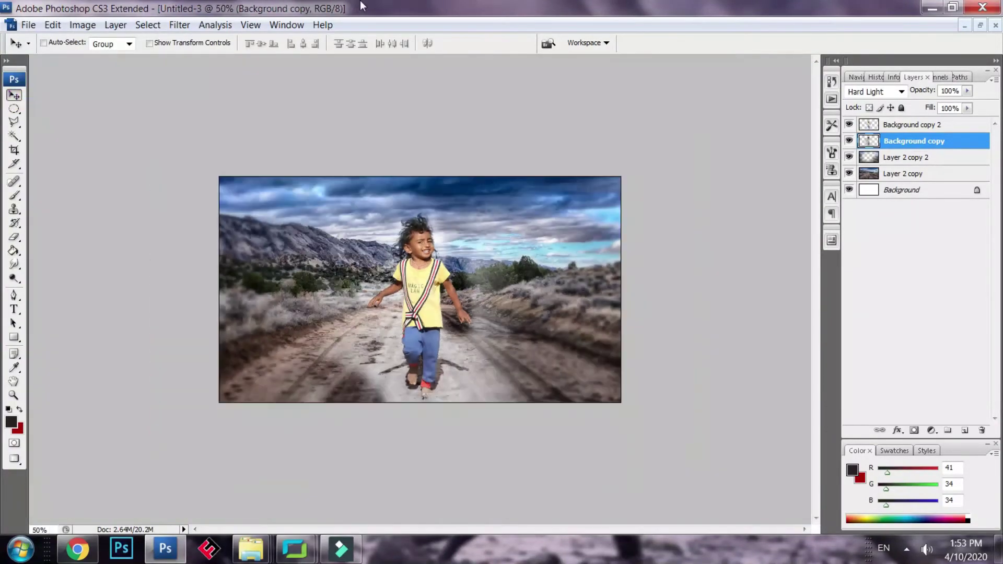
right_click(418, 281)
click(444, 291)
drag(467, 326, 476, 336)
key(ctrl+alt+z)
key(ctrl+alt+z)
Step: Apply a Photo Filter to Background copy 2 using Cooling Filter (82) at 45% density
right_click(418, 283)
click(444, 291)
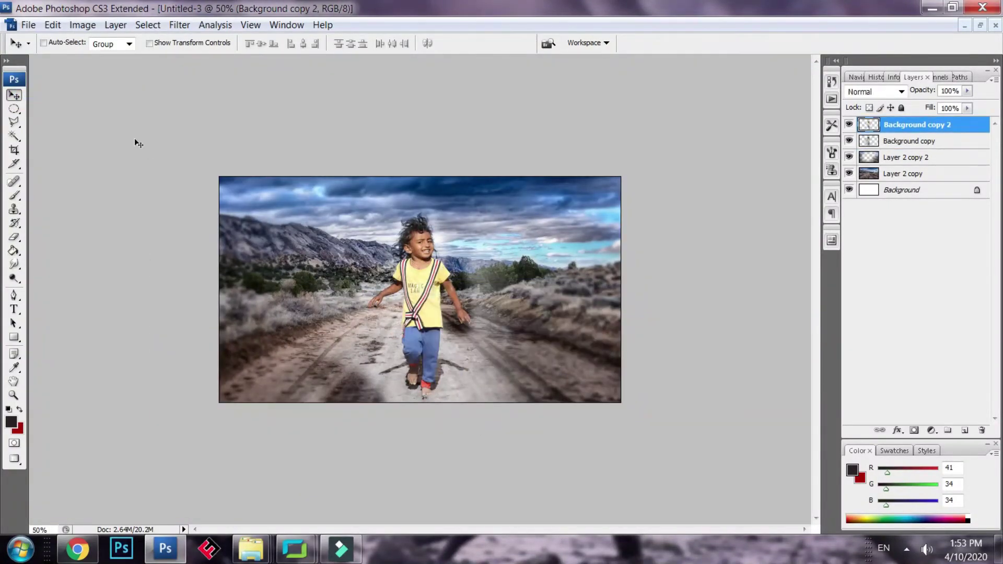
click(83, 25)
mouse_move(89, 65)
click(293, 299)
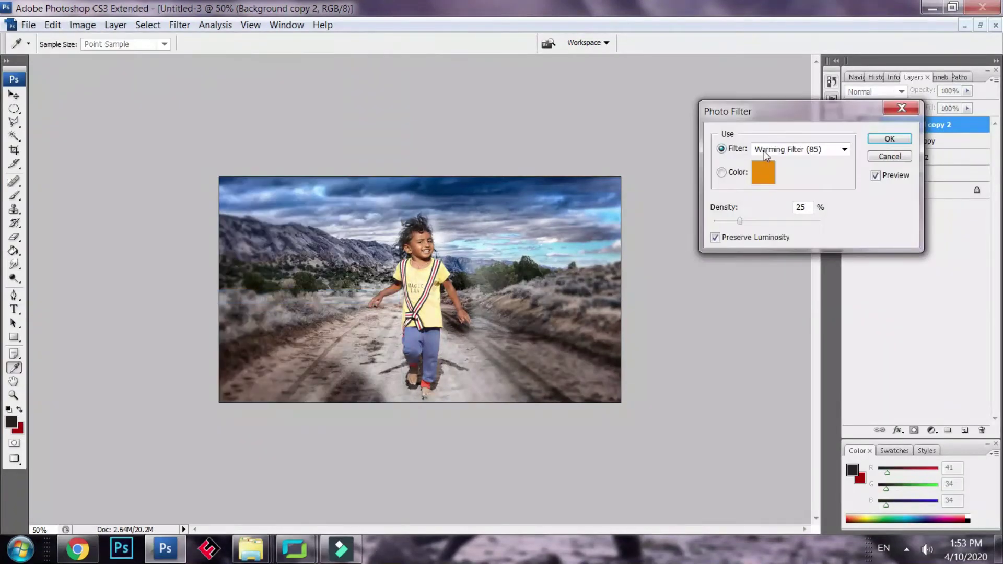
click(764, 150)
scroll(760, 150, down, 4)
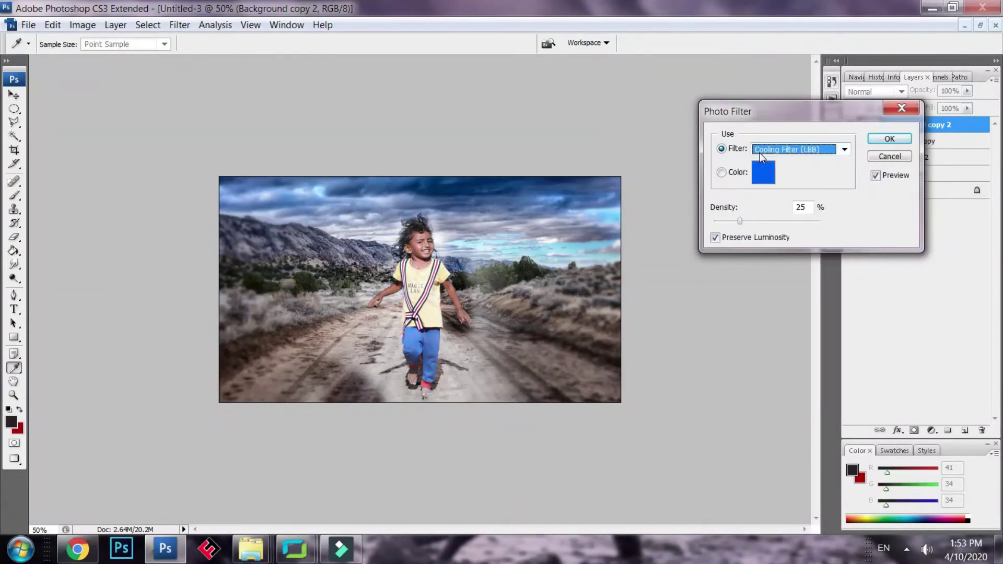
drag(740, 221, 754, 225)
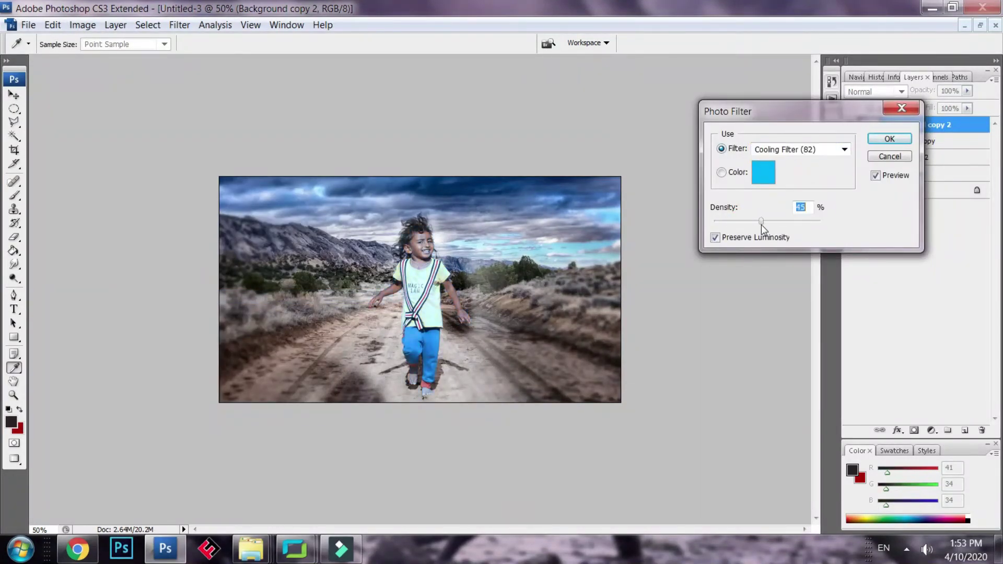
click(889, 139)
Step: Apply the Portraiture filter with its Default settings to Background copy 2
key(ctrl+plus)
key(ctrl+plus)
key(ctrl+plus)
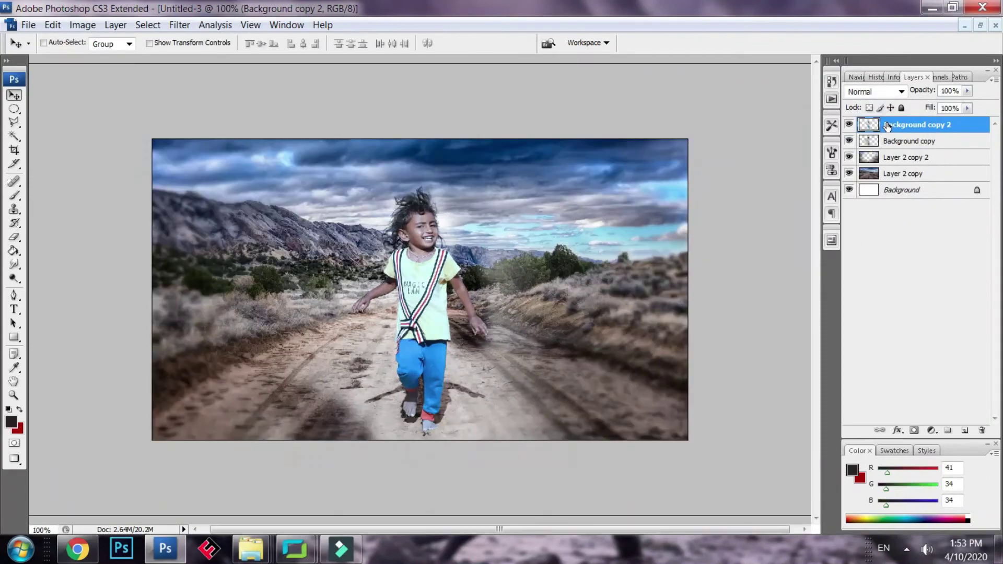
key(ctrl+minus)
key(ctrl+minus)
key(ctrl+minus)
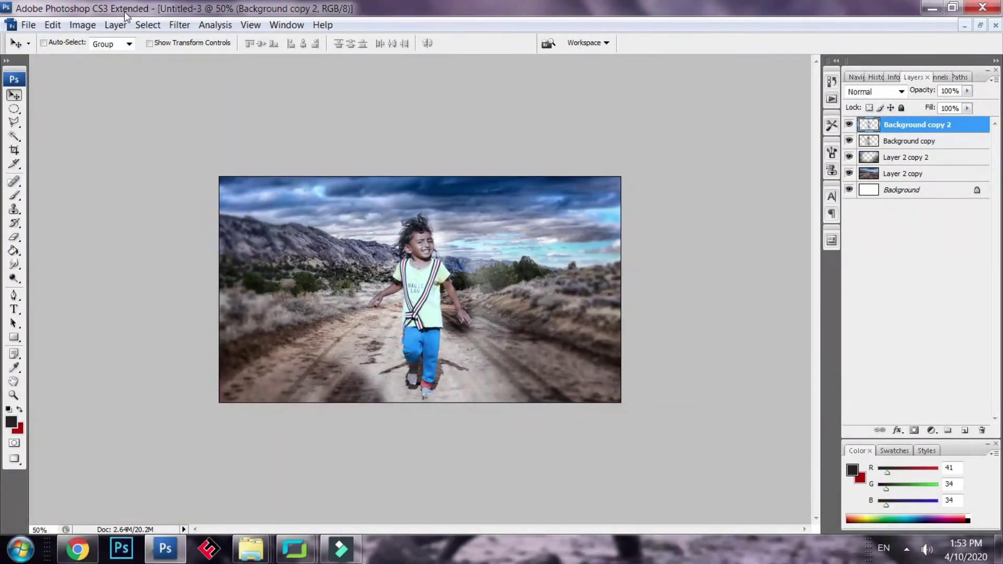
click(179, 24)
mouse_move(224, 385)
click(384, 387)
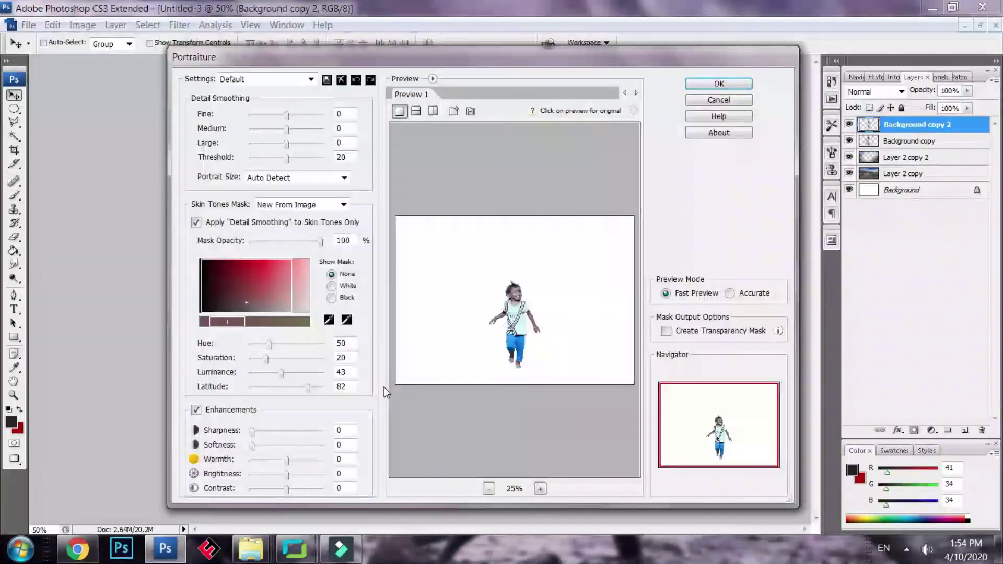
key(Return)
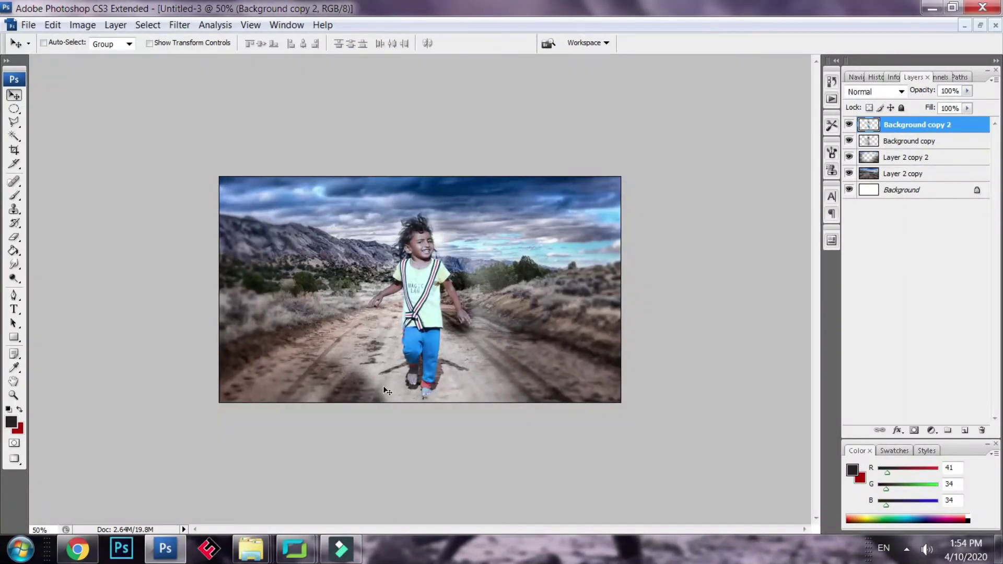
Step: Scale down Background copy and Background copy 2 together and reposition the child slightly on the road
shift+click(921, 148)
key(ctrl+t)
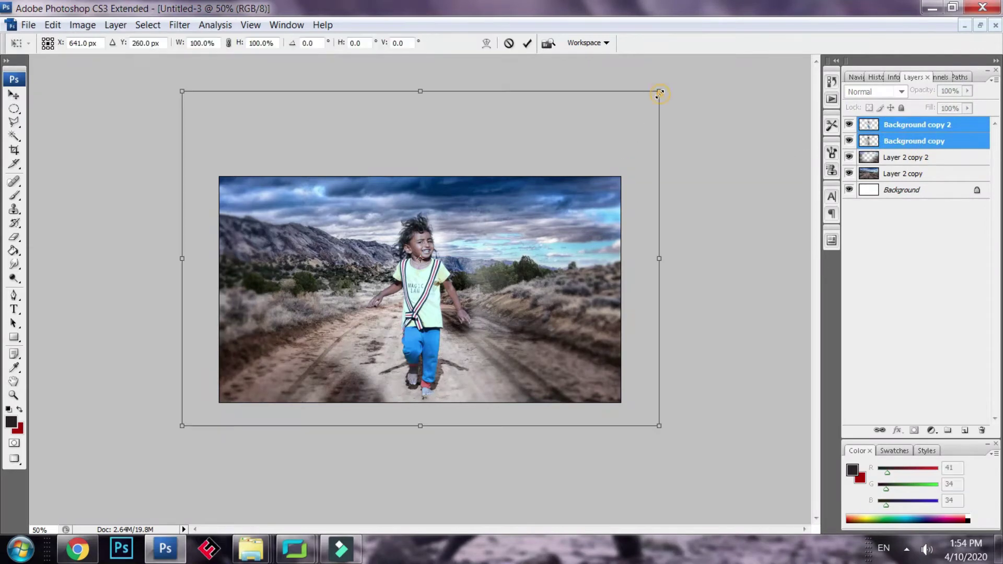
drag(659, 93, 598, 160)
drag(533, 244, 542, 243)
key(Return)
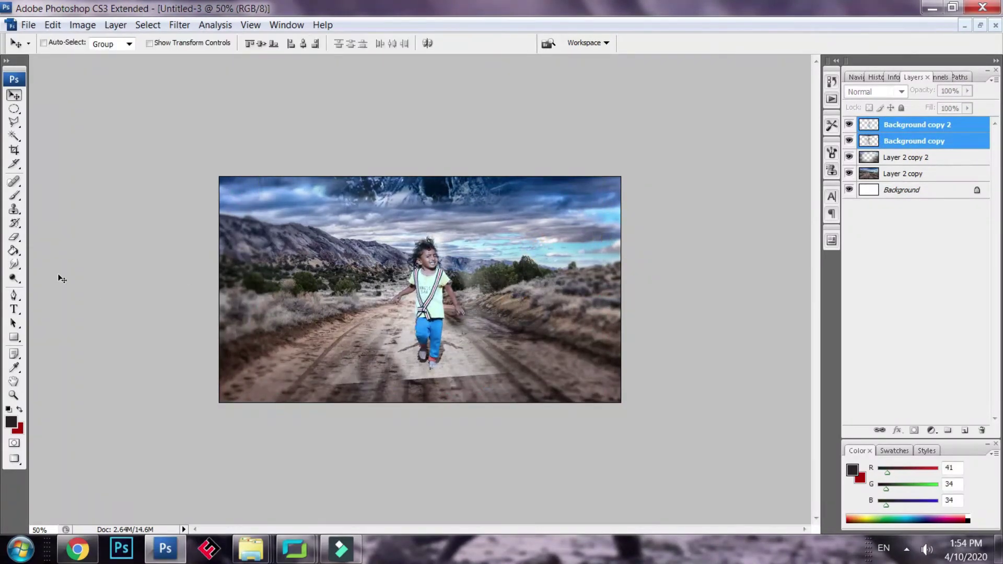
Step: Try to erase the leftover background patch in the sky with a 175 px eraser on Background copy 2 and Layer 2 copy
click(14, 237)
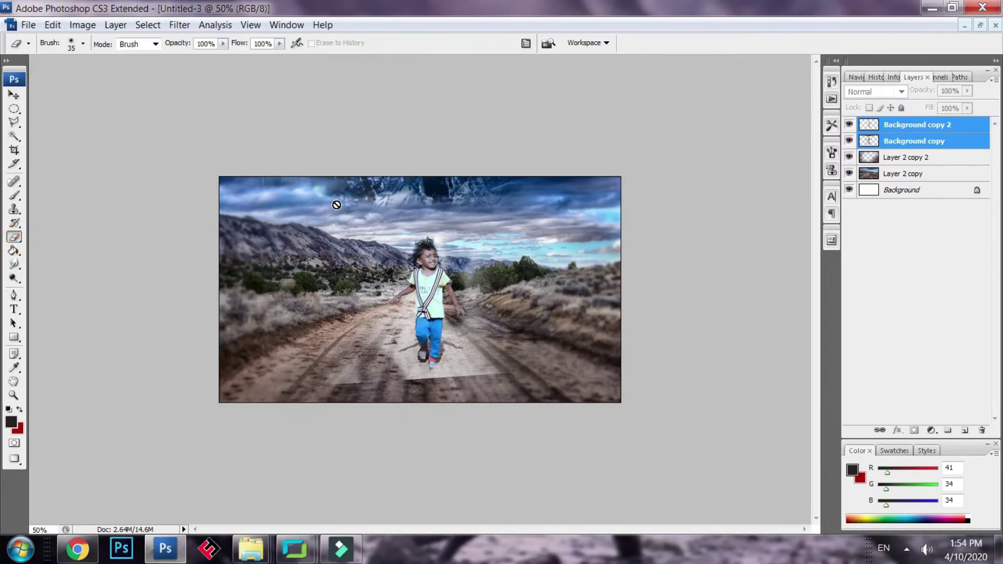
ctrl+right_click(423, 300)
click(443, 308)
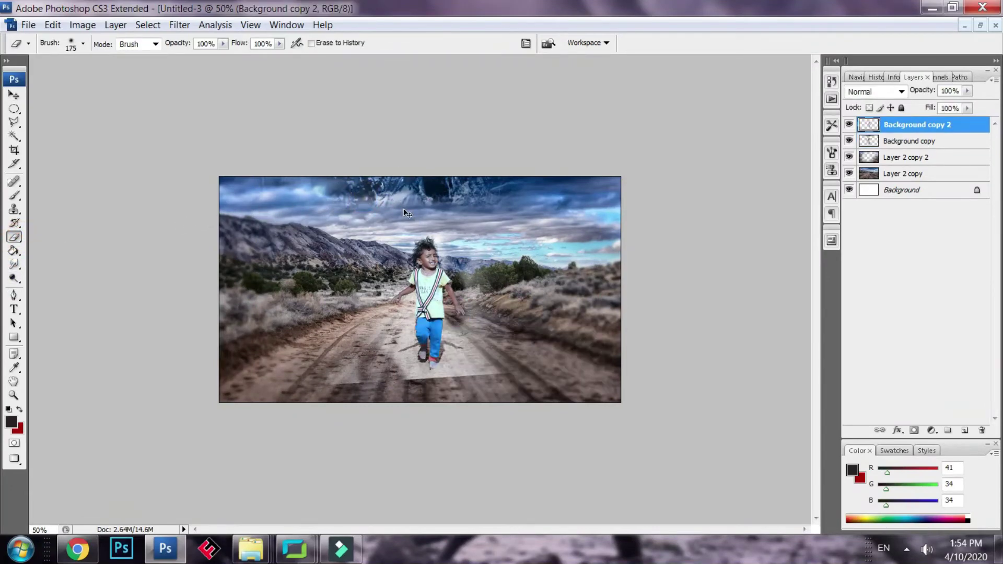
key(ctrl+z)
ctrl+right_click(424, 289)
click(443, 297)
drag(359, 183, 361, 183)
ctrl+right_click(436, 183)
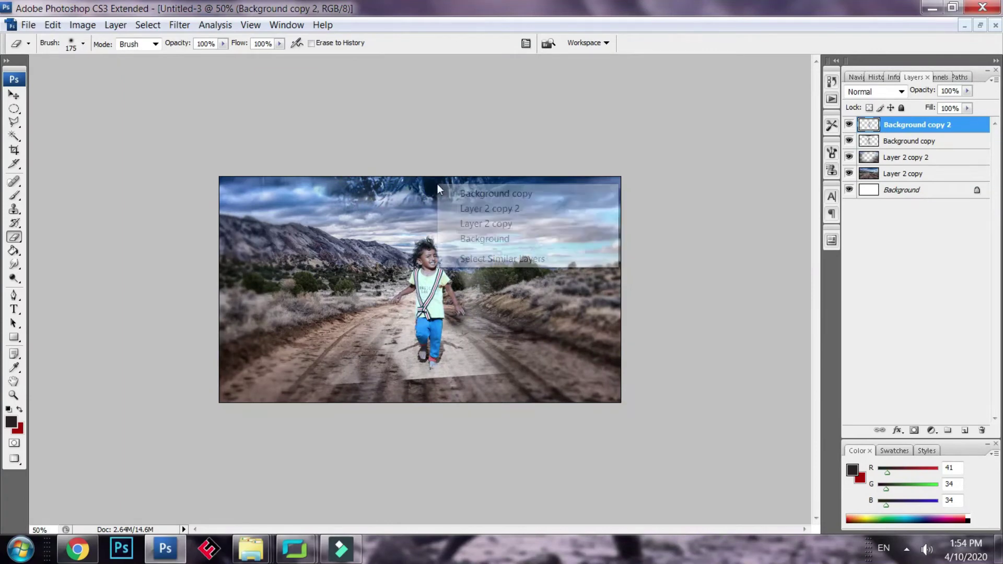
click(458, 208)
ctrl+right_click(422, 189)
click(477, 214)
drag(470, 192, 400, 192)
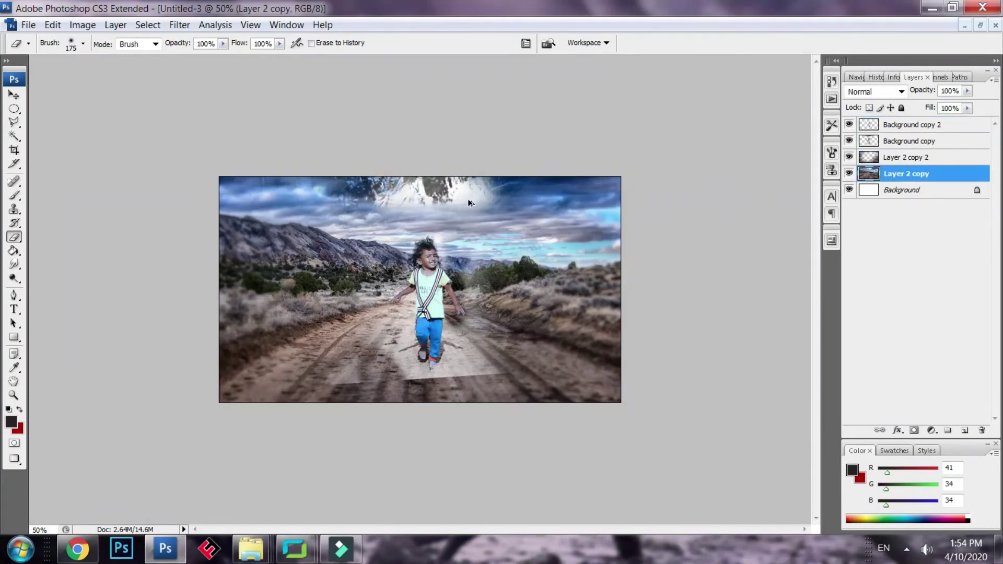
key(ctrl+z)
Step: Identify the layer holding the leftovers and erase them from Background copy in the sky and below the child's feet
click(849, 175)
click(849, 175)
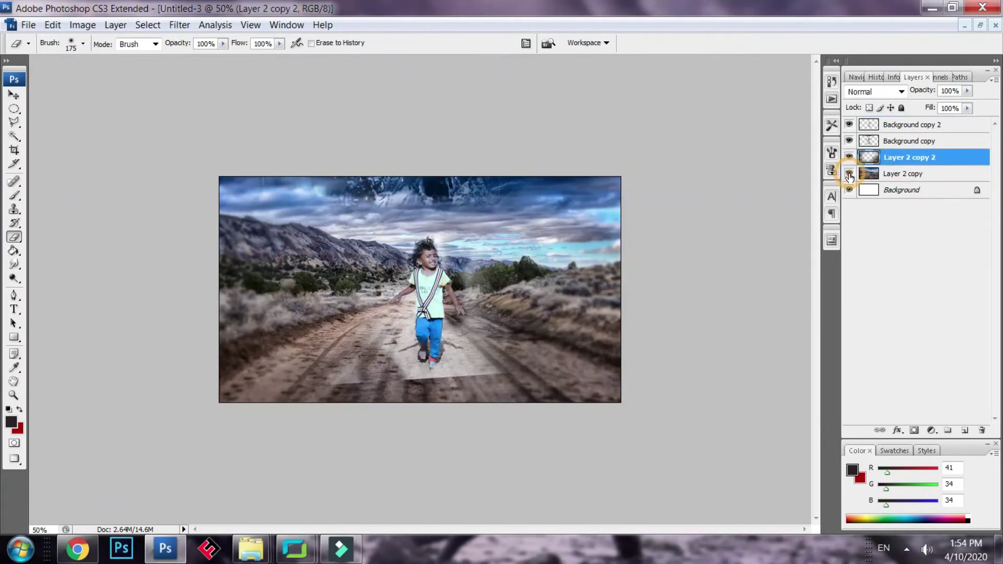
click(849, 157)
click(850, 157)
click(850, 141)
click(851, 141)
click(900, 142)
mouse_move(452, 182)
mouse_down()
mouse_move(338, 188)
mouse_move(402, 179)
mouse_move(485, 197)
mouse_up()
mouse_move(496, 376)
mouse_down()
mouse_move(397, 400)
mouse_move(413, 389)
mouse_move(330, 397)
mouse_up()
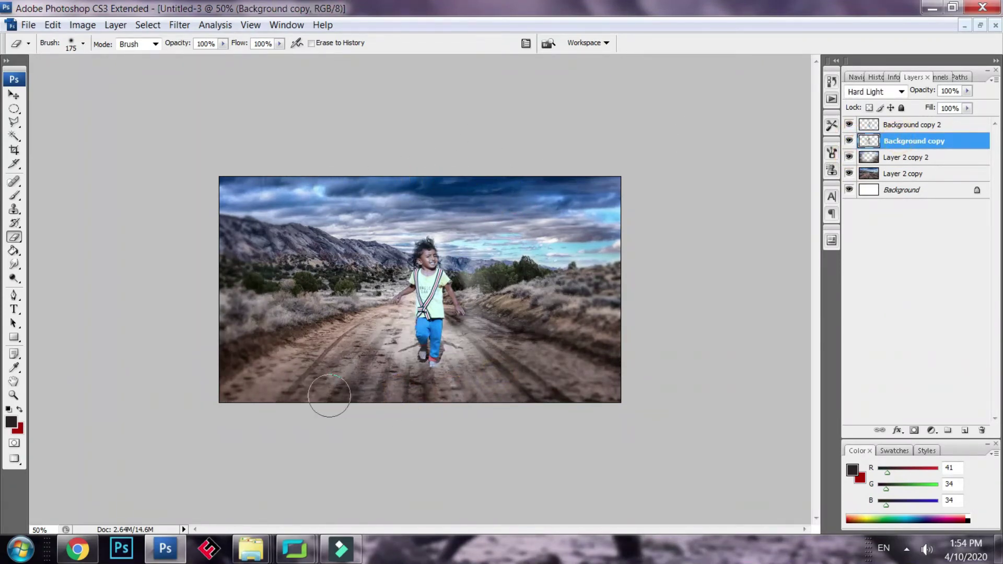
Step: Erase the remaining original ground from Background copy along the road to the left of the child
key(ctrl+plus)
key(ctrl+plus)
mouse_move(442, 504)
mouse_down()
mouse_move(358, 503)
mouse_move(262, 484)
mouse_move(245, 449)
mouse_move(264, 371)
mouse_move(295, 350)
mouse_move(351, 419)
mouse_up()
drag(368, 363, 380, 418)
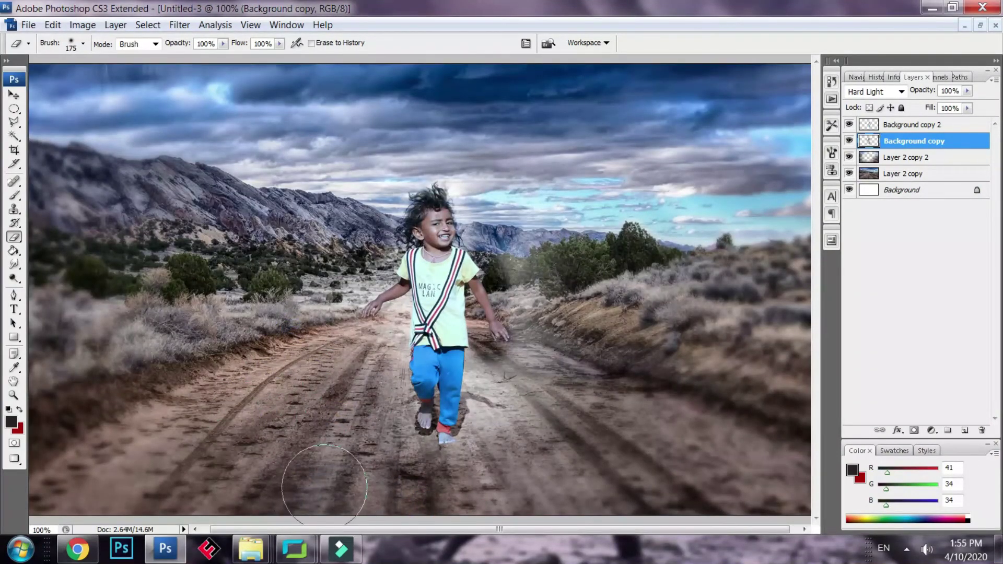
key(ctrl+z)
key(ctrl+minus)
key(ctrl+minus)
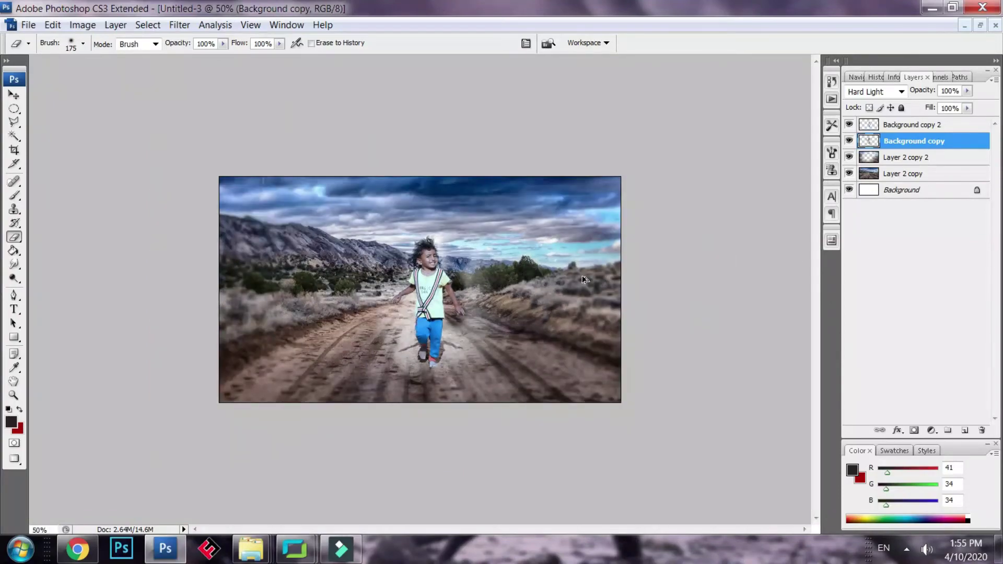
drag(363, 324, 356, 387)
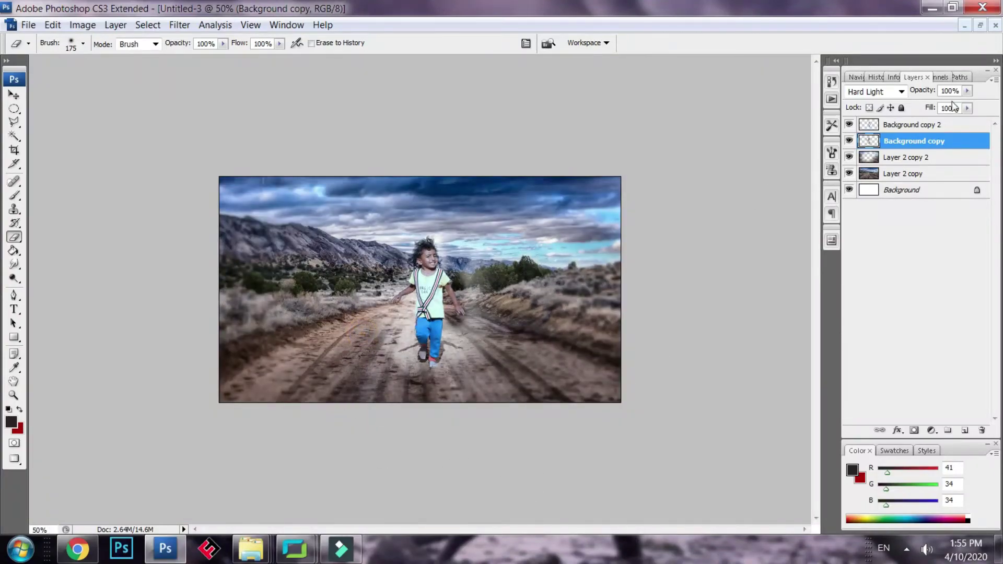
Step: Look through the other open documents for more background material to add to the composite
click(980, 25)
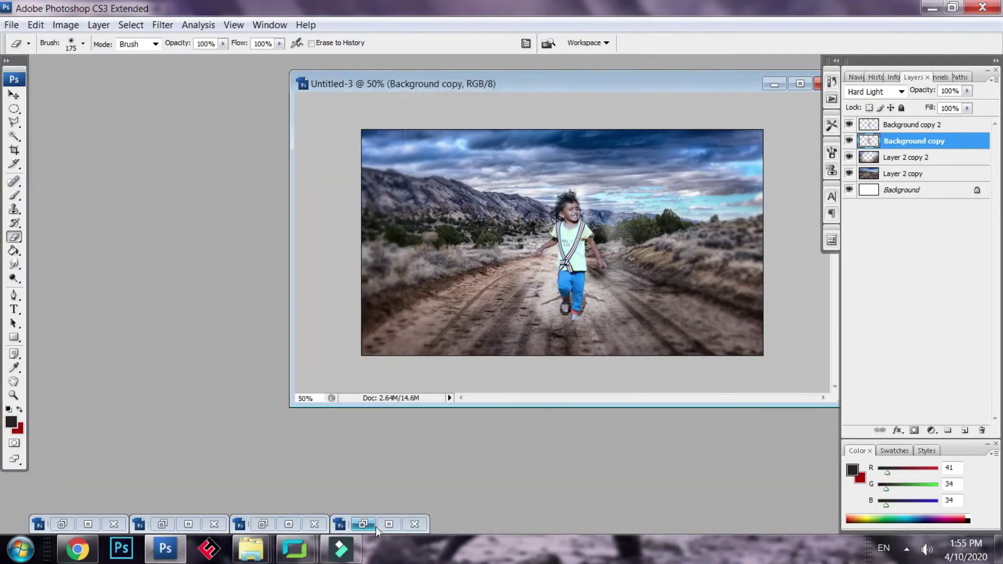
click(386, 523)
click(386, 521)
click(517, 213)
click(966, 26)
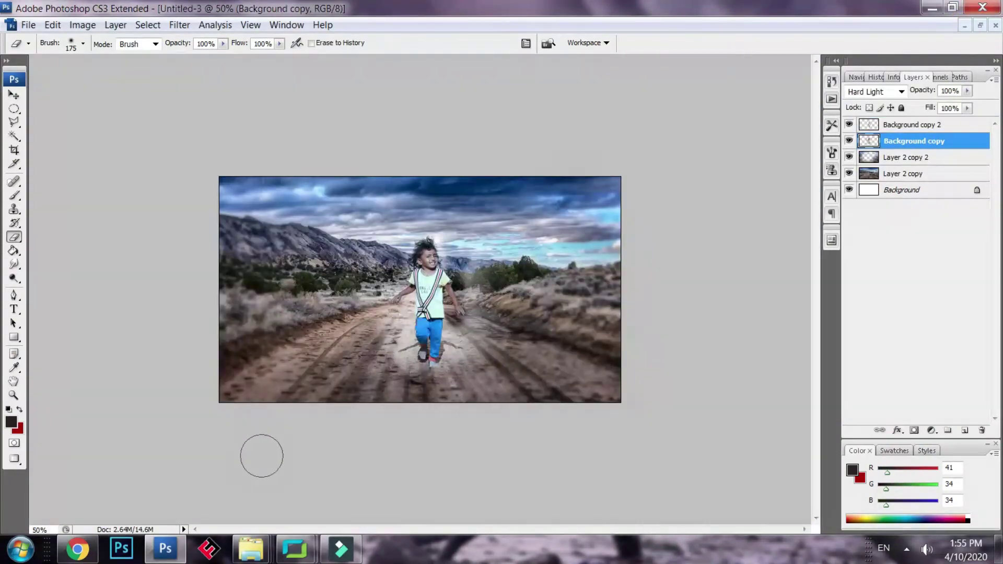
click(980, 25)
click(191, 525)
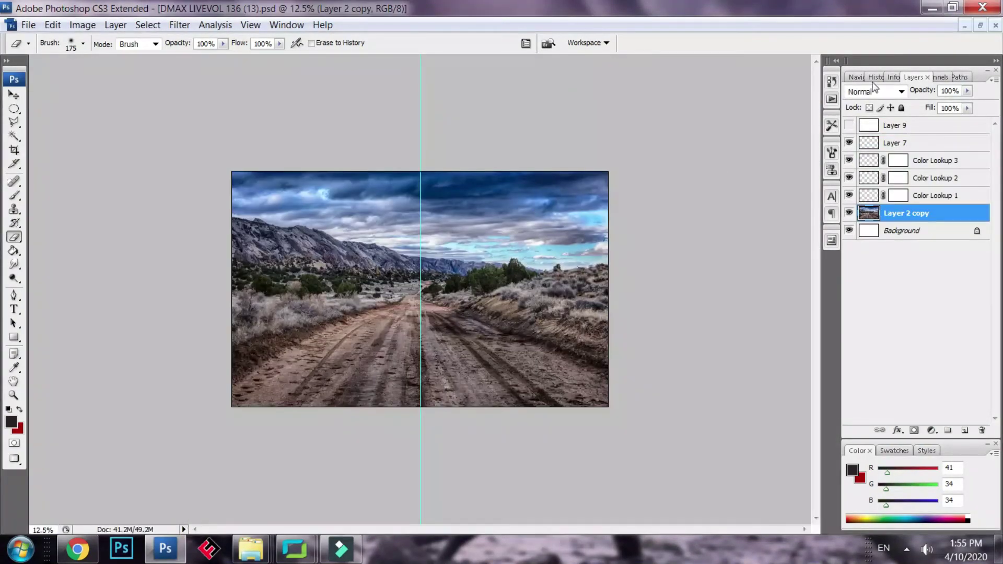
click(997, 26)
click(519, 221)
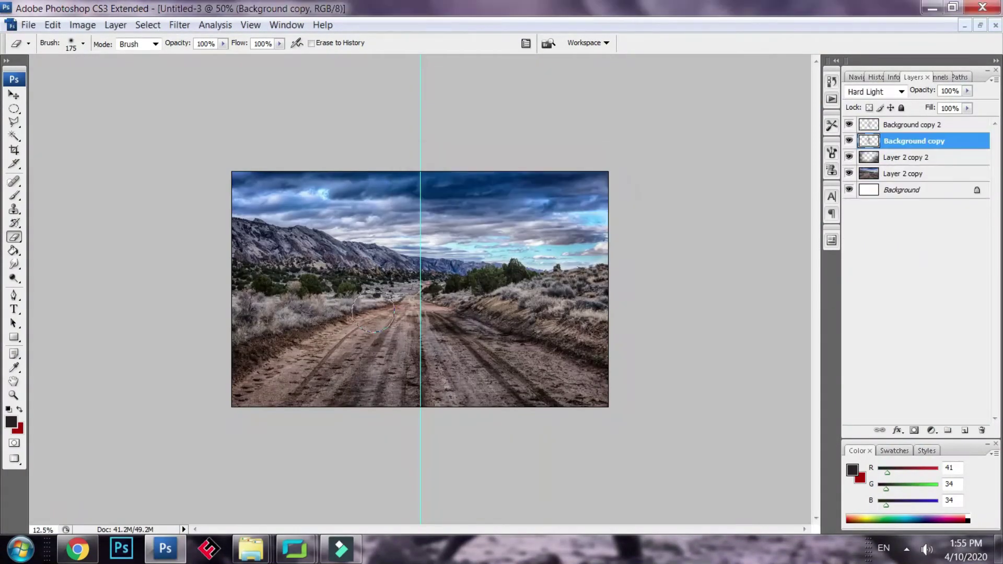
click(967, 26)
click(191, 525)
click(981, 26)
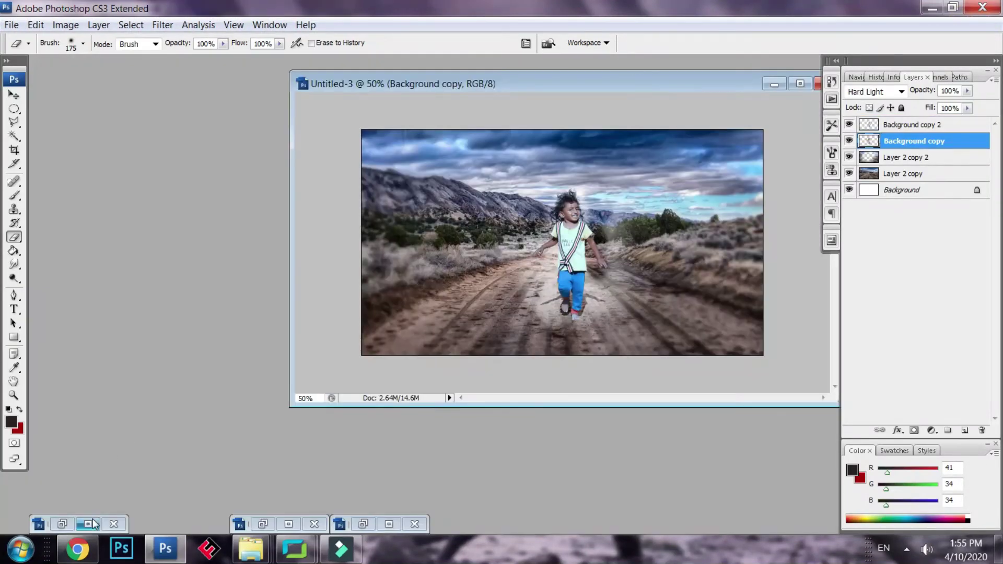
click(89, 524)
click(980, 25)
Step: Copy the masked, blurred sky layer from its own document into the Untitled-3 composite
mouse_move(406, 136)
mouse_down()
mouse_move(317, 197)
mouse_move(252, 263)
mouse_up()
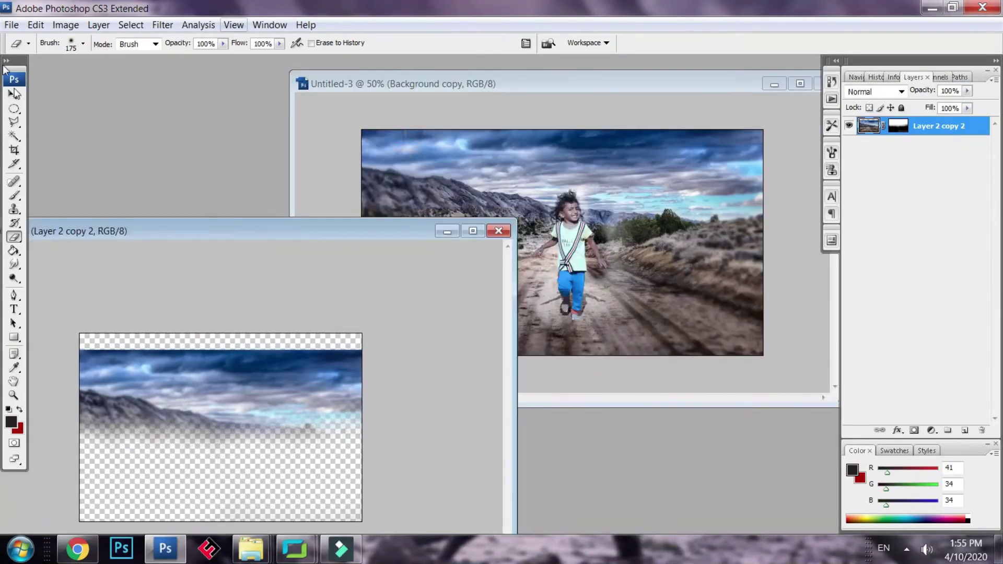
click(14, 96)
drag(249, 387, 662, 288)
click(801, 85)
Step: Scale the masked sky layer to about 142.5% and position it over the composite's sky and mountains
key(ctrl+t)
drag(525, 237, 551, 225)
drag(591, 160, 665, 112)
drag(570, 201, 592, 260)
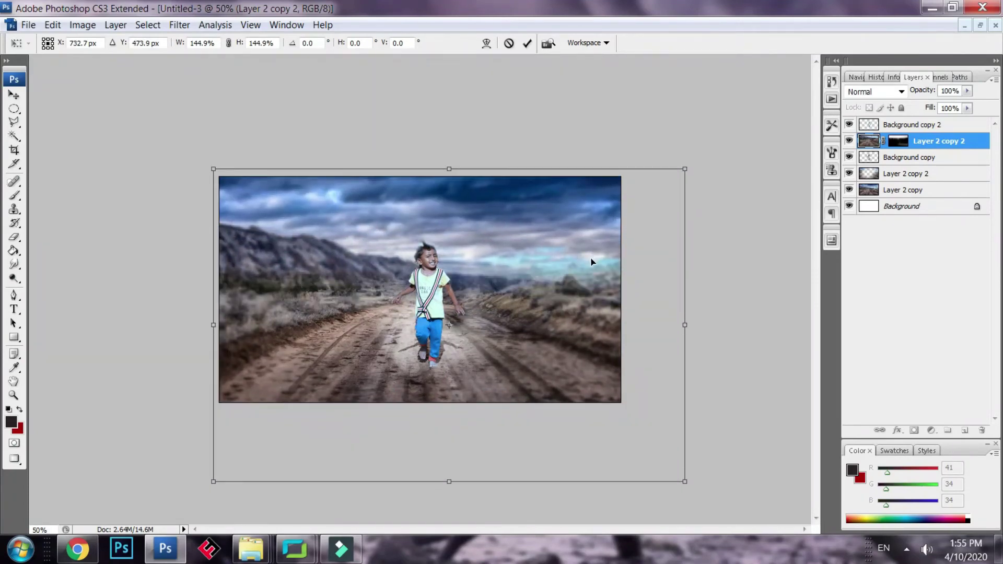
drag(685, 490, 675, 484)
key(Up)
key(Up)
key(Up)
key(Up)
key(Up)
key(Up)
key(Up)
key(Up)
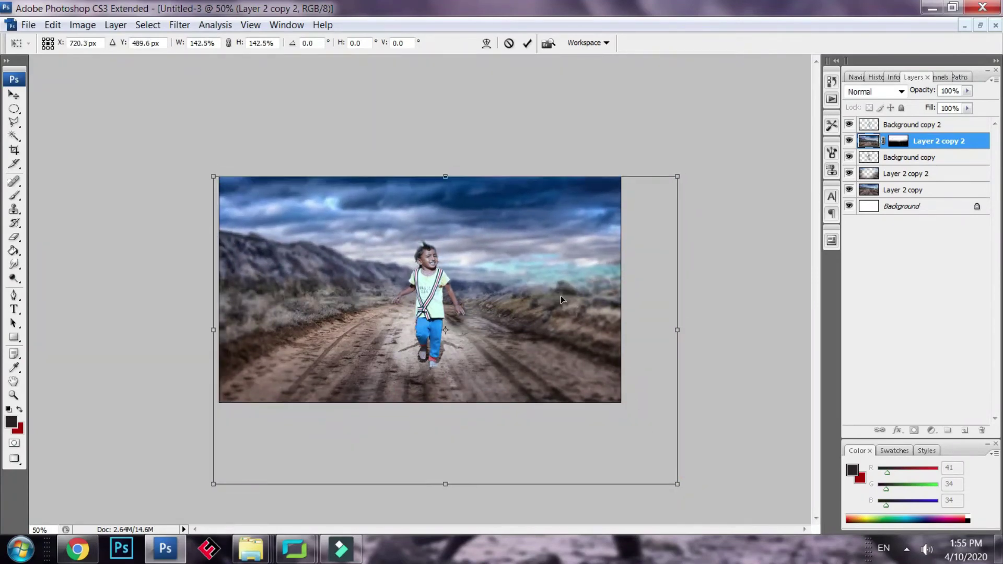
double_click(543, 268)
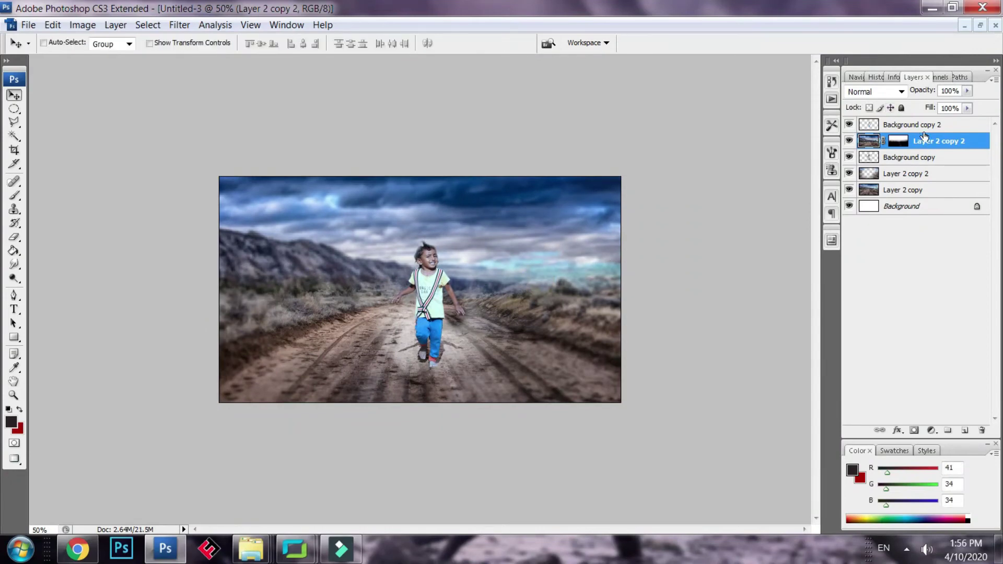
Step: Compare the composite with and without the masked sky layer and move that layer below Background copy
click(850, 141)
click(850, 141)
drag(934, 144, 930, 174)
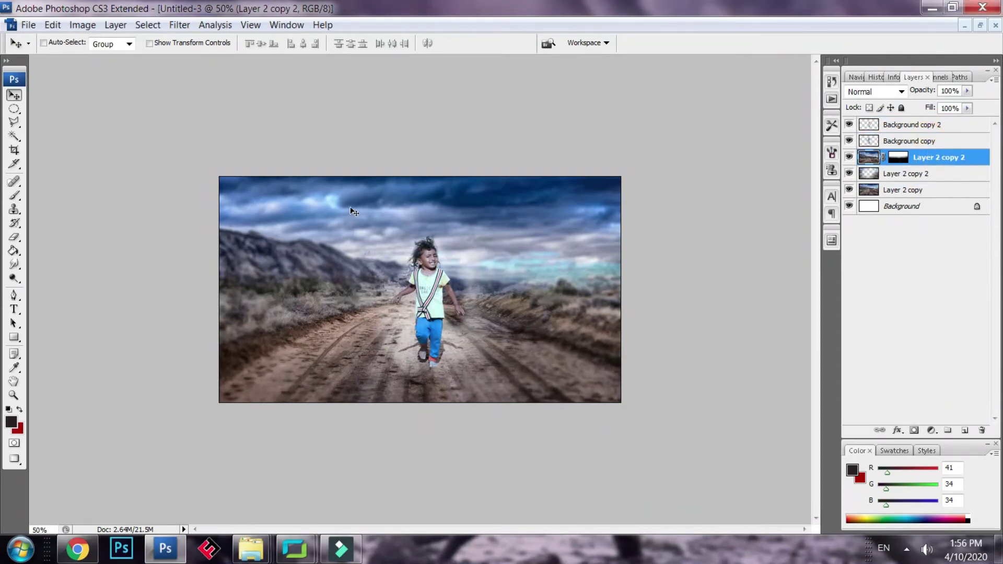
Step: Try to erase the masked sky layer across the mountains and bushes with a 300 px eraser
key(ctrl+plus)
key(ctrl+plus)
key(ctrl+plus)
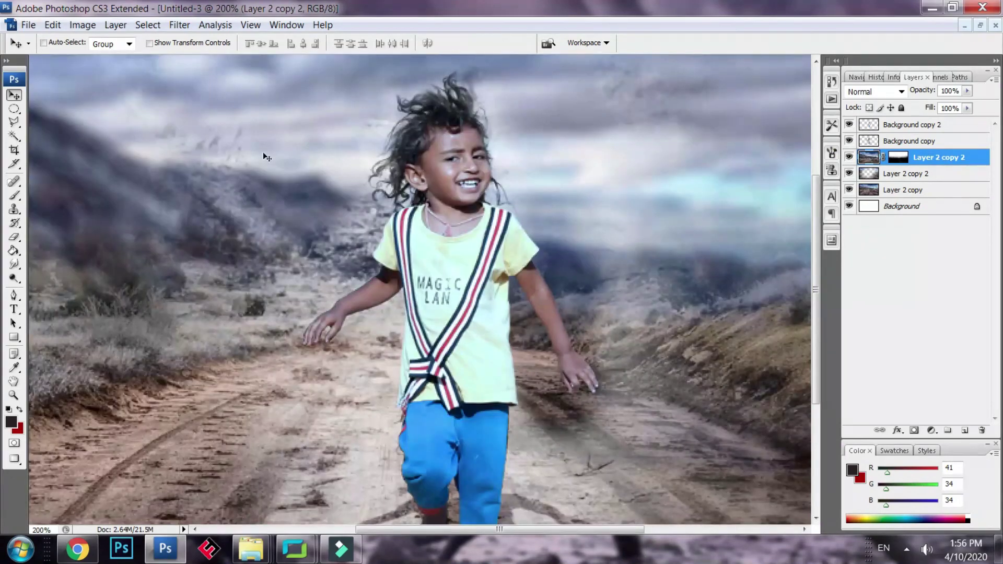
key(ctrl+minus)
key(ctrl+minus)
click(14, 236)
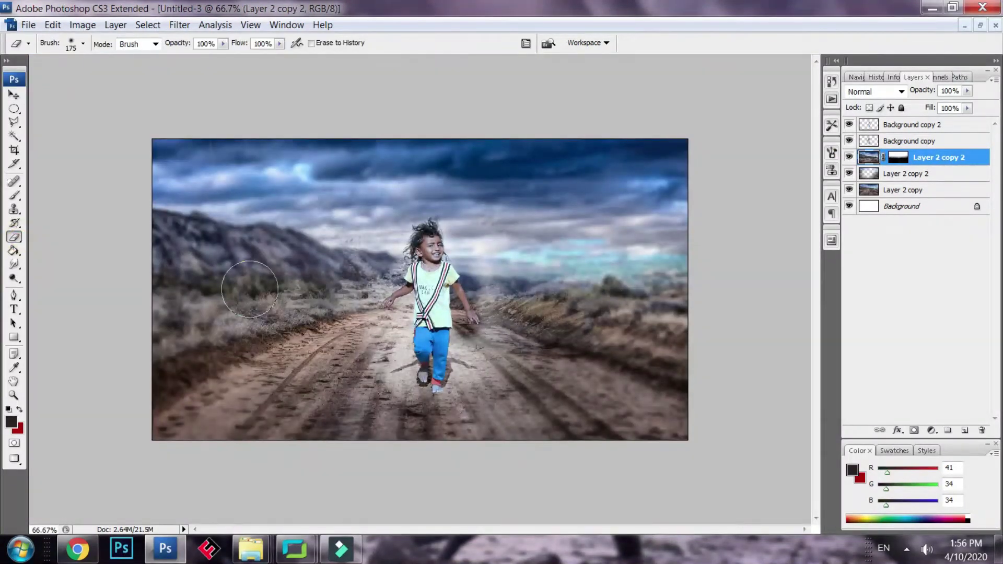
key(bracketright)
key(bracketright)
key(bracketright)
mouse_move(230, 292)
mouse_down()
mouse_move(214, 296)
mouse_move(401, 276)
mouse_move(569, 294)
mouse_move(640, 276)
mouse_move(495, 250)
mouse_move(601, 237)
mouse_move(674, 253)
mouse_up()
key(ctrl+minus)
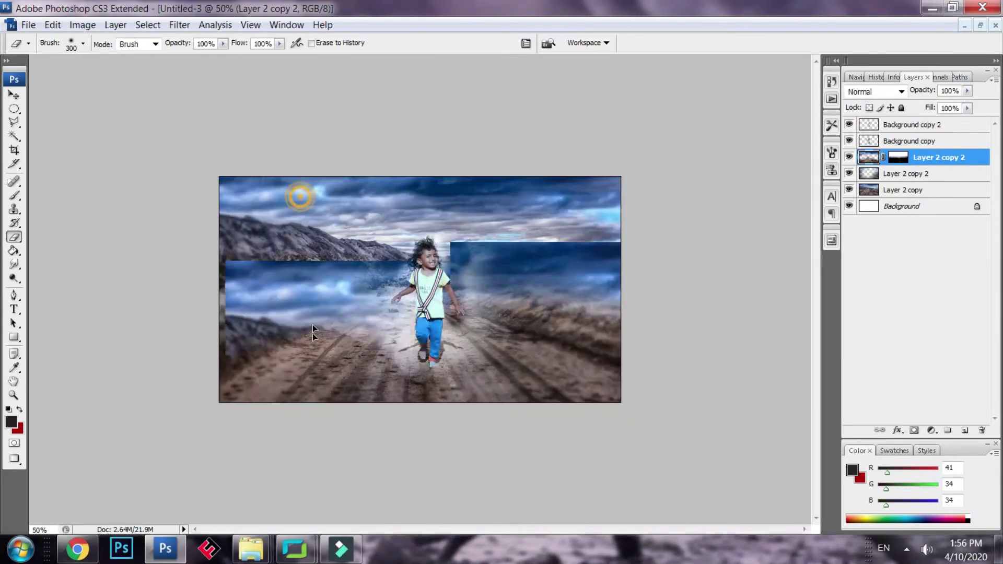
Step: Copy the pink glow on Layer 5 of the light-effects document onto the road beneath the child
click(14, 96)
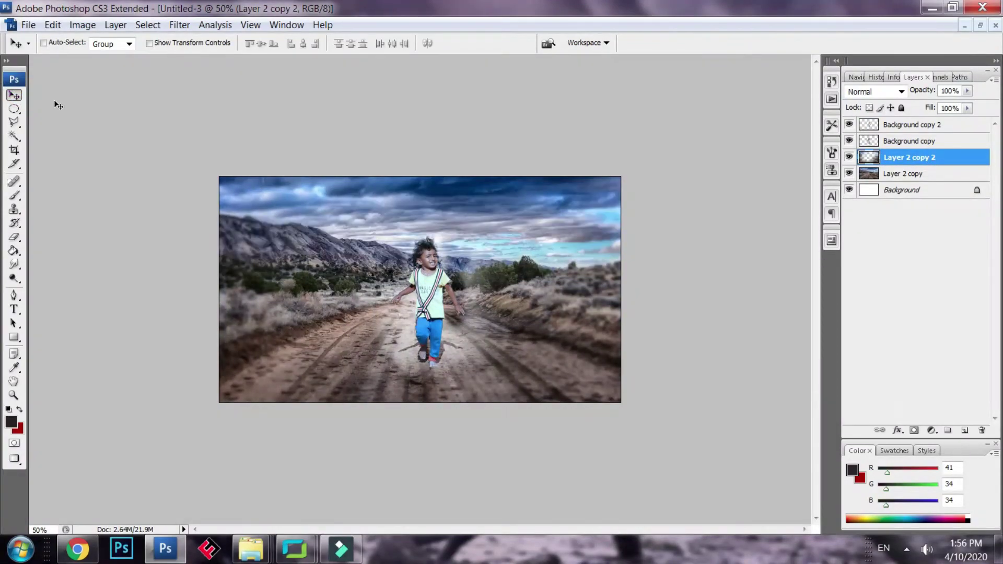
right_click(172, 558)
click(172, 558)
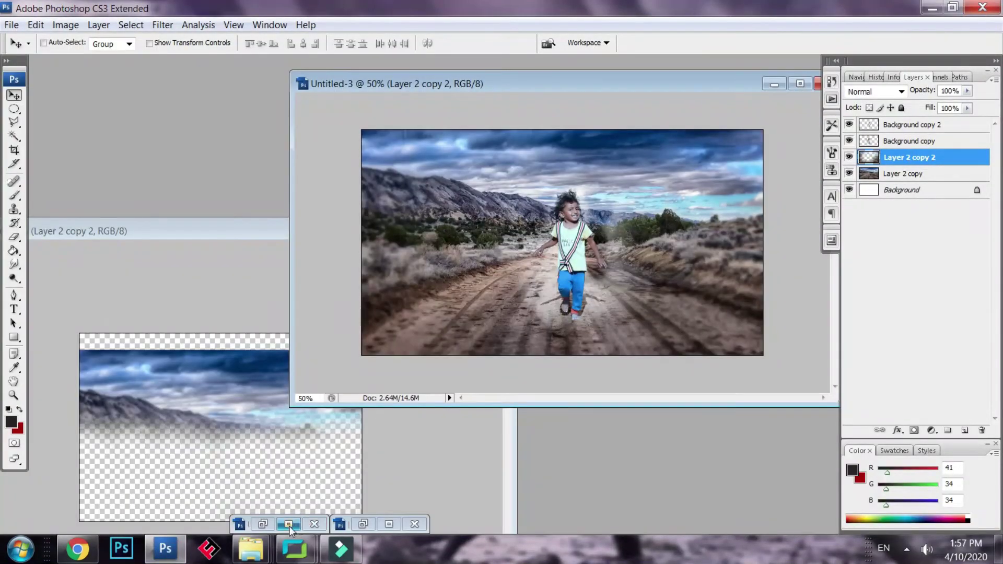
click(289, 526)
click(980, 28)
drag(396, 134, 261, 82)
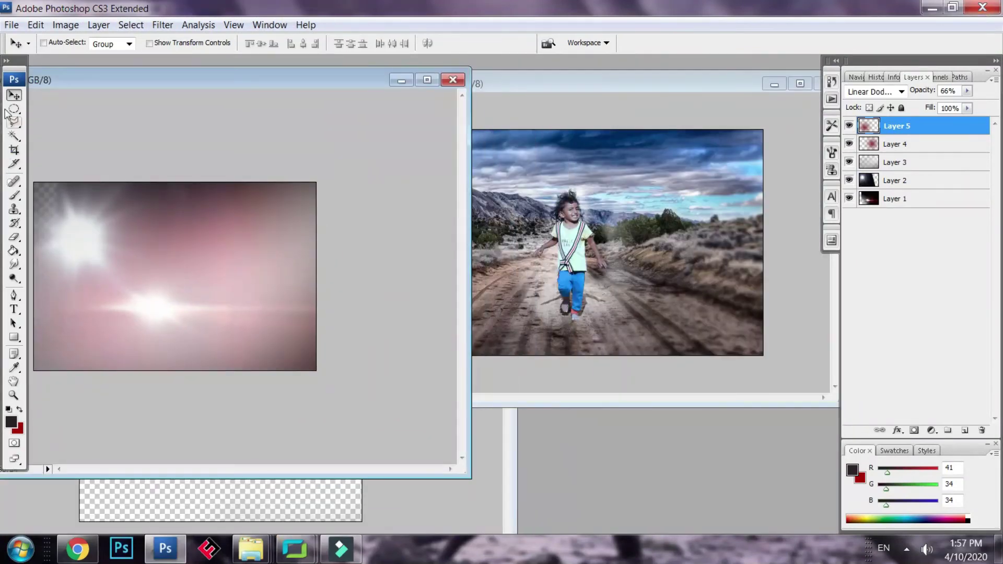
drag(157, 305, 580, 275)
drag(577, 272, 562, 306)
Step: Delete Layer 5 and Layer 4 from the light-effects document and copy its Layer 3 into the composite
right_click(203, 252)
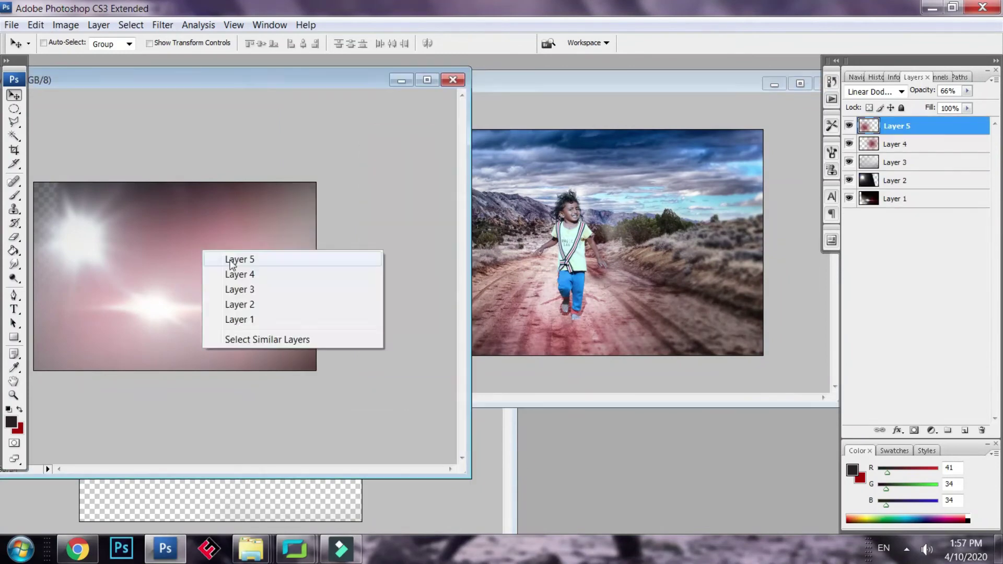
click(230, 262)
drag(229, 260, 220, 233)
key(Delete)
drag(158, 314, 605, 287)
key(Delete)
Step: Scale the copied Screen-mode haze layer to about 25.5% and position it over the road near the child's feet
key(ctrl+t)
click(800, 84)
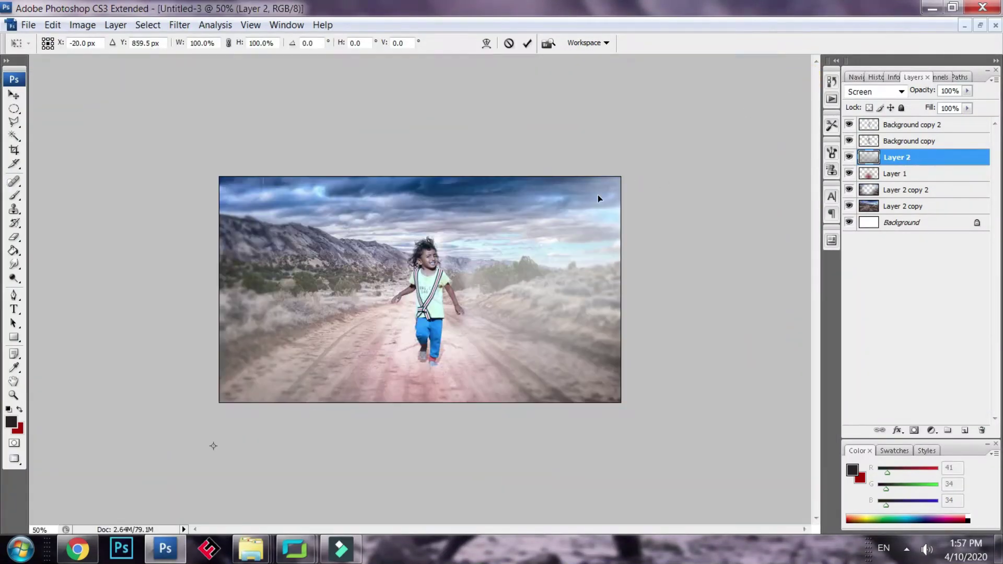
key(ctrl+minus)
key(ctrl+minus)
key(ctrl+minus)
drag(627, 145, 394, 311)
drag(368, 345, 389, 325)
drag(415, 291, 443, 271)
drag(413, 317, 414, 318)
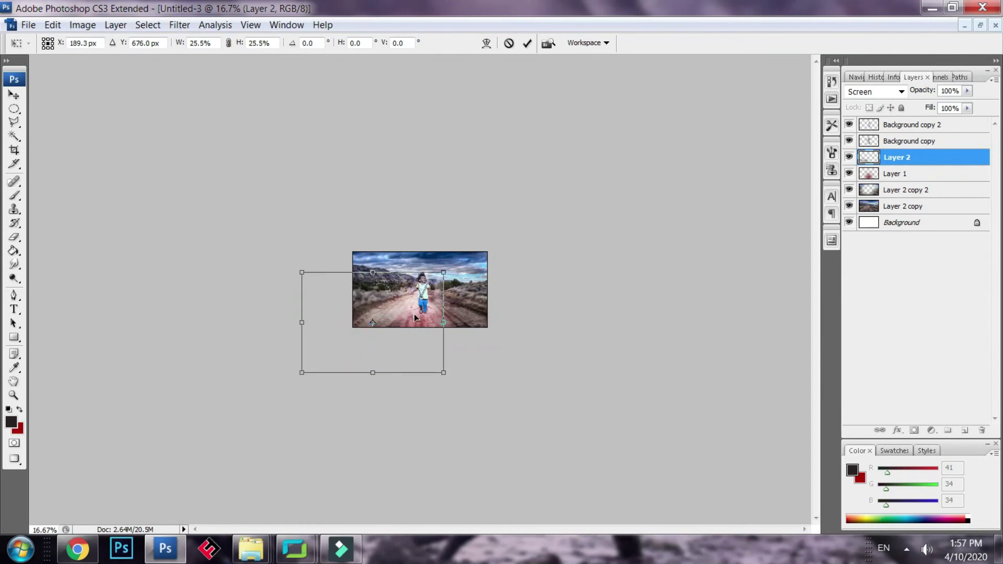
key(Return)
key(ctrl+plus)
key(ctrl+plus)
key(ctrl+plus)
key(ctrl+minus)
key(ctrl+minus)
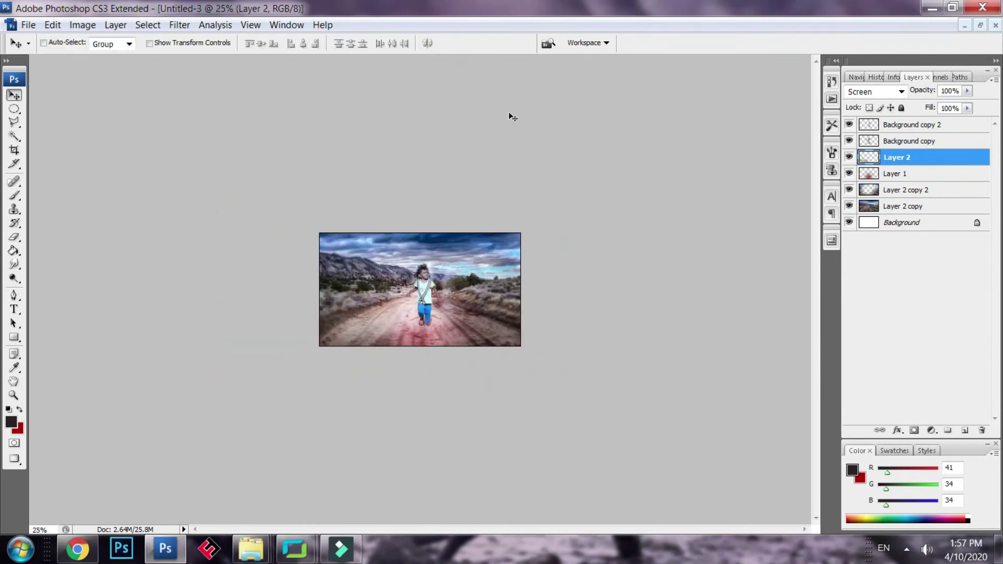
Step: Return to the light-effects document and delete its Layer 3
click(984, 26)
click(164, 322)
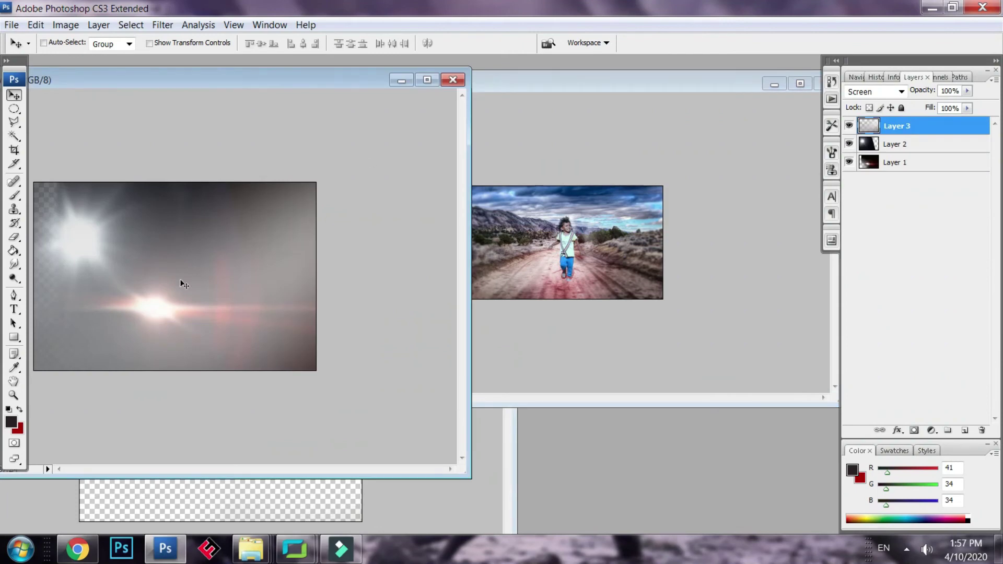
right_click(174, 307)
drag(175, 308, 212, 336)
key(Delete)
Step: Copy the white light flare on Layer 2 into the composite and delete it from the light-effects document
right_click(147, 297)
click(160, 305)
drag(136, 274, 513, 227)
click(131, 272)
key(Delete)
Step: Copy the red lens flare on Layer 1 of the light-effects document into the composite
right_click(166, 304)
click(177, 313)
drag(176, 315, 566, 261)
click(788, 84)
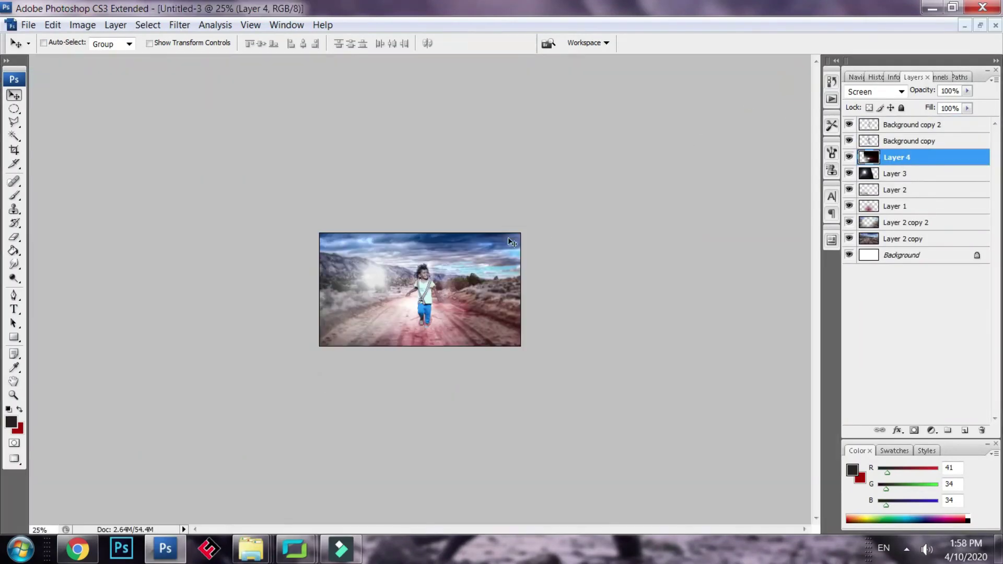
Step: Scale down the red lens flare on Layer 4 and position it over the road by the child's feet
key(ctrl+t)
drag(614, 219, 510, 276)
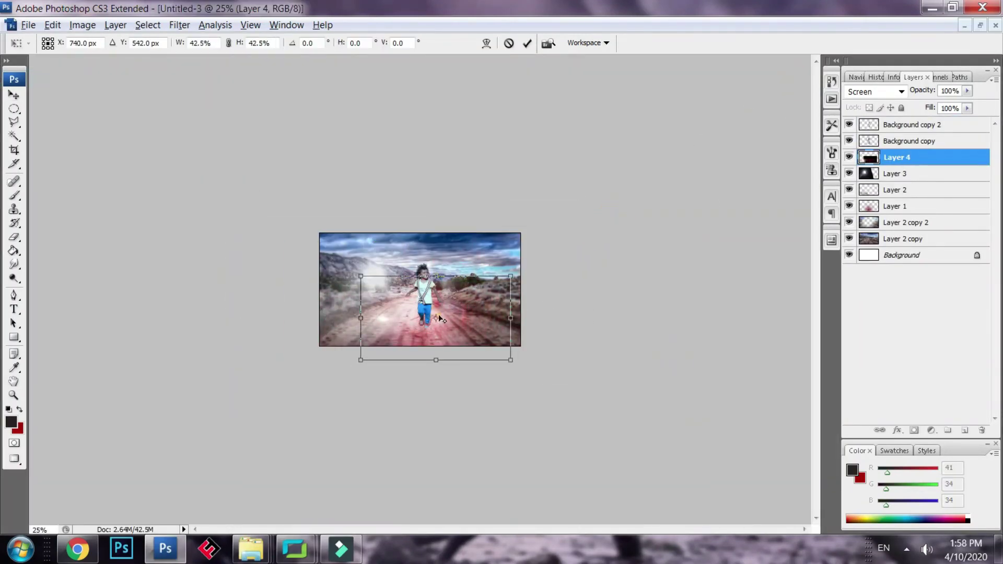
drag(441, 318, 509, 324)
key(ctrl+plus)
key(ctrl+plus)
drag(531, 361, 526, 382)
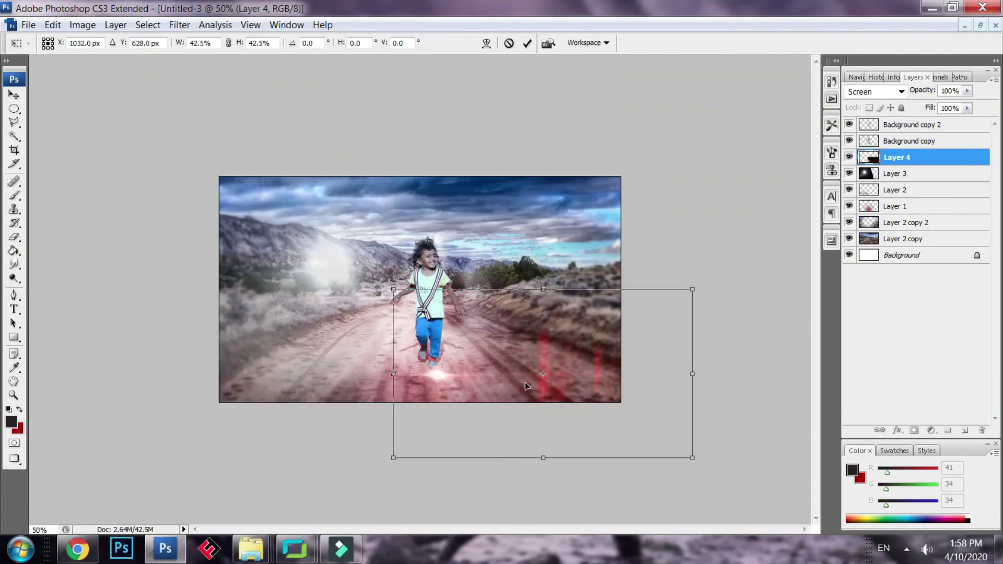
drag(692, 458, 633, 407)
double_click(548, 362)
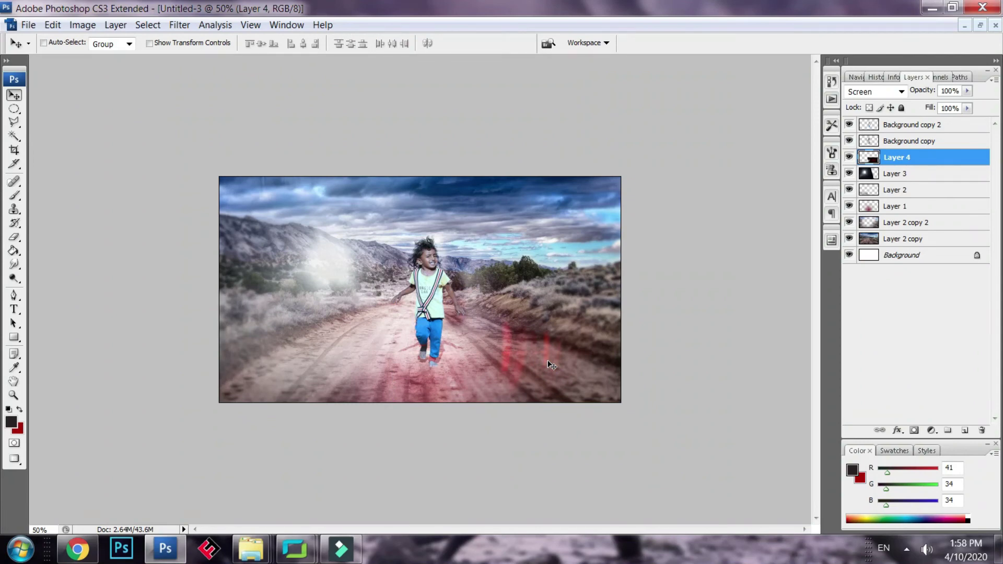
Step: Bring Layer 4 to the top of the layer stack and shift its flare onto the road beside the child's feet
key(ctrl+plus)
key(ctrl+plus)
key(ctrl+minus)
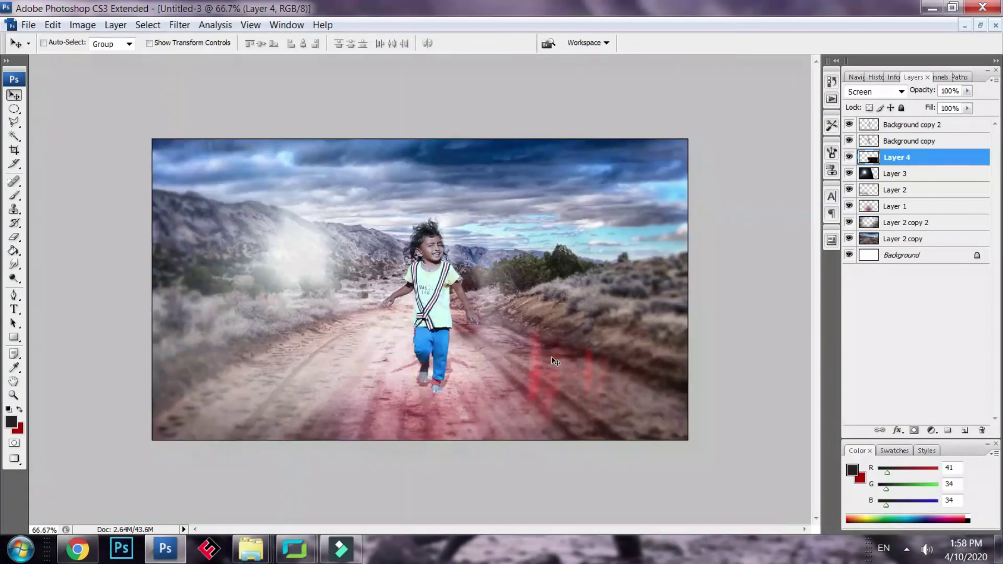
right_click(537, 372)
click(549, 382)
mouse_move(546, 381)
mouse_down()
mouse_move(563, 375)
mouse_move(557, 394)
mouse_up()
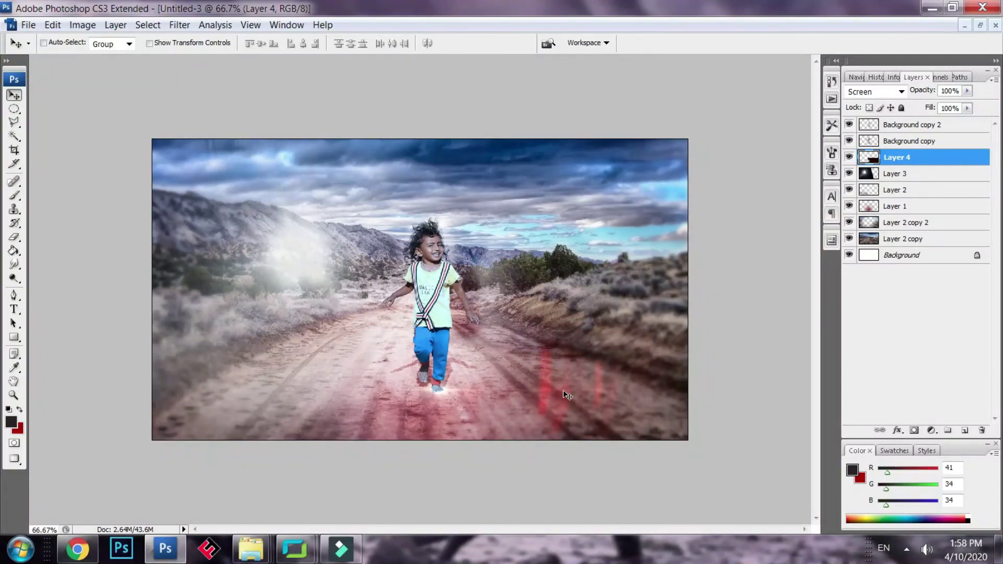
key(ctrl+shift+bracketright)
mouse_move(449, 392)
mouse_down()
mouse_move(460, 327)
mouse_move(418, 248)
mouse_move(406, 248)
mouse_move(345, 342)
mouse_move(490, 311)
mouse_move(481, 423)
mouse_move(495, 409)
mouse_up()
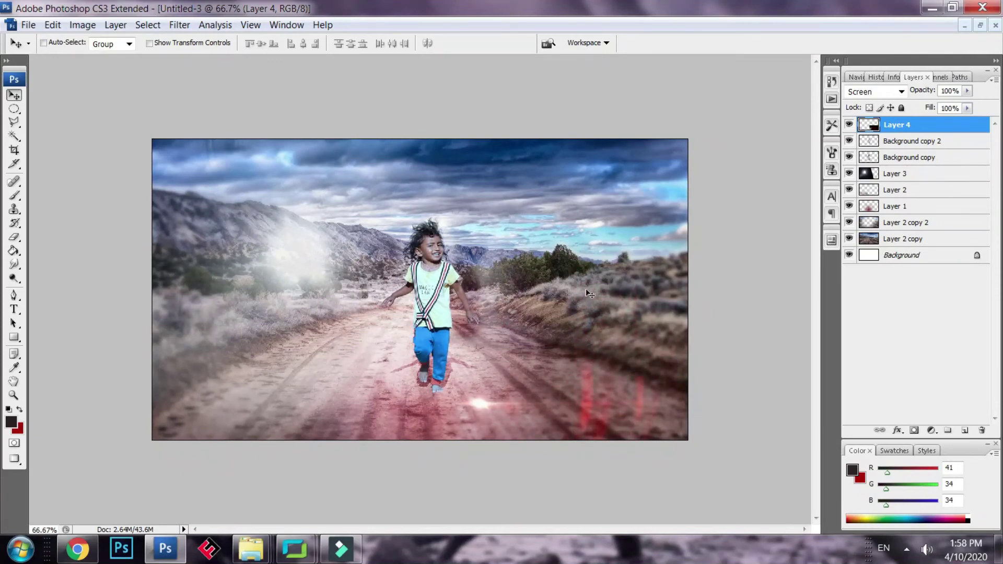
Step: Move the white light flare on Layer 3 up into the sky above the child
key(ctrl+minus)
ctrl+click(330, 259)
drag(330, 258, 482, 184)
key(ctrl+plus)
key(ctrl+plus)
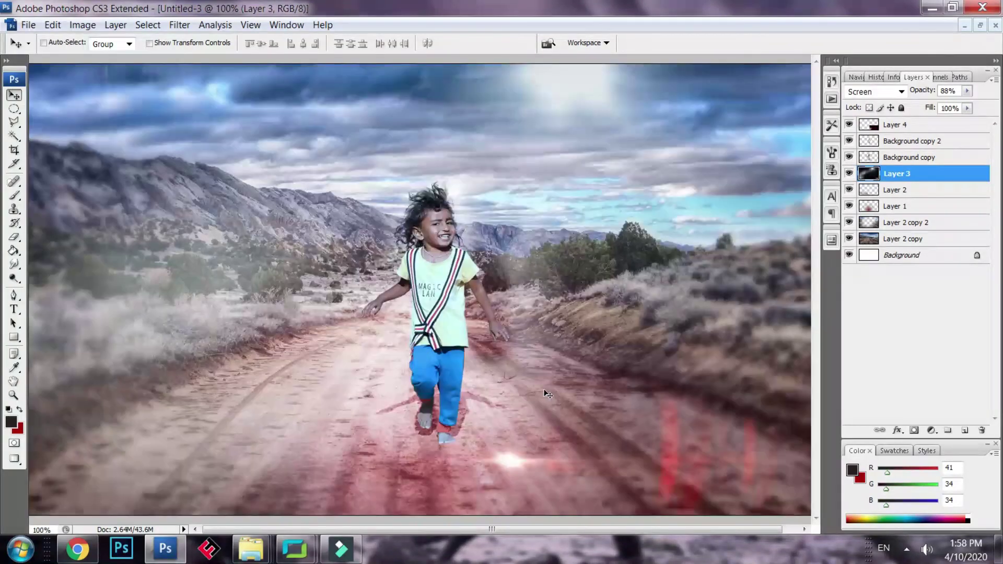
key(ctrl+minus)
key(ctrl+minus)
right_click(424, 287)
click(453, 293)
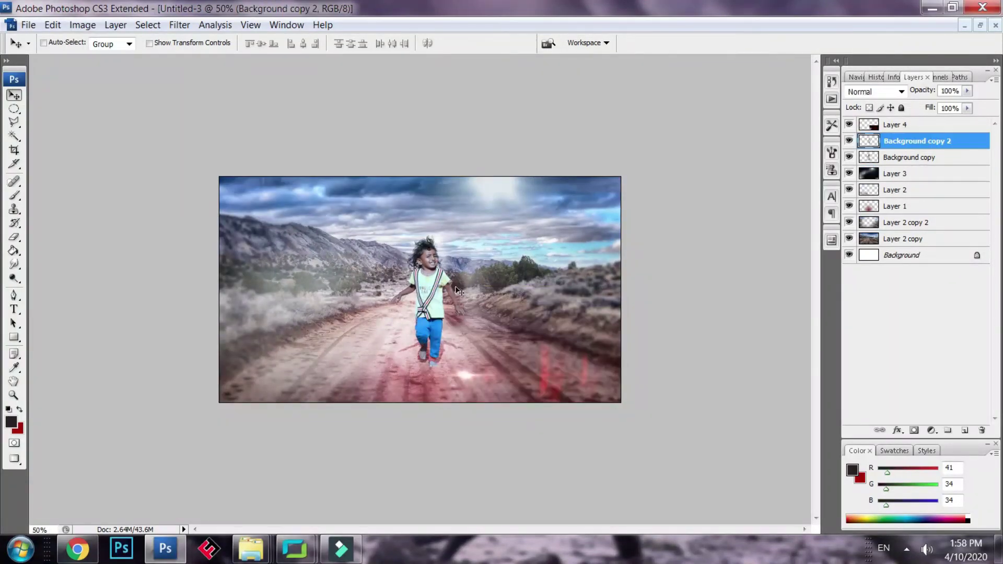
key(ctrl+plus)
key(ctrl+plus)
key(ctrl+z)
Step: Apply Levels to Background copy 2 with shadow input 23, midtones at 1.19 and a lowered highlight input
right_click(437, 277)
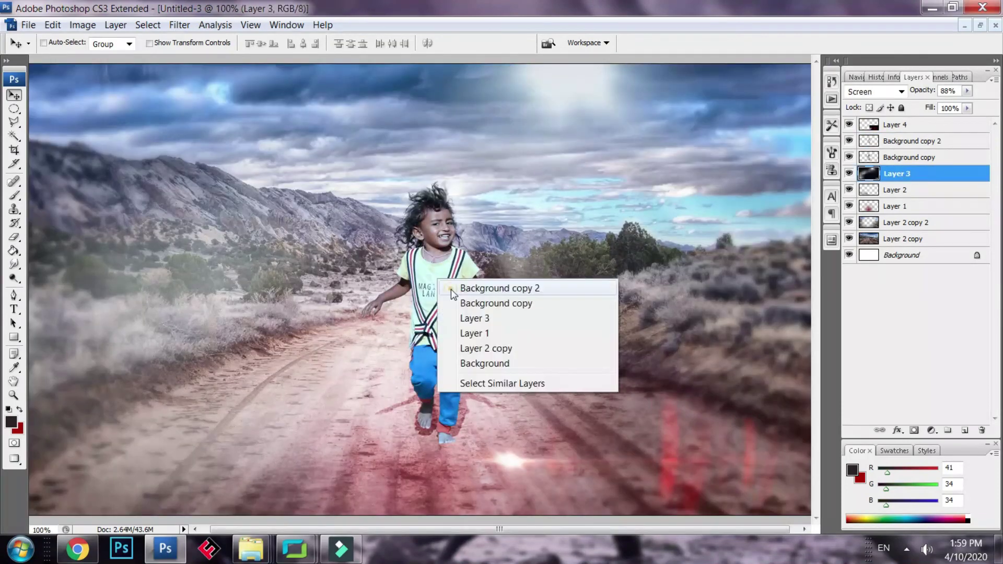
click(450, 289)
key(ctrl+l)
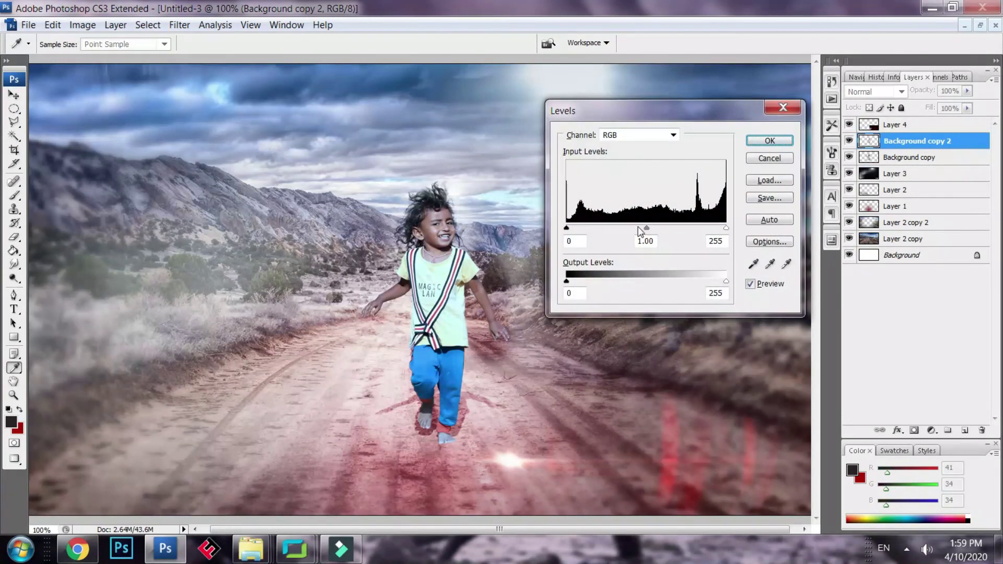
drag(647, 228, 637, 228)
drag(572, 230, 581, 231)
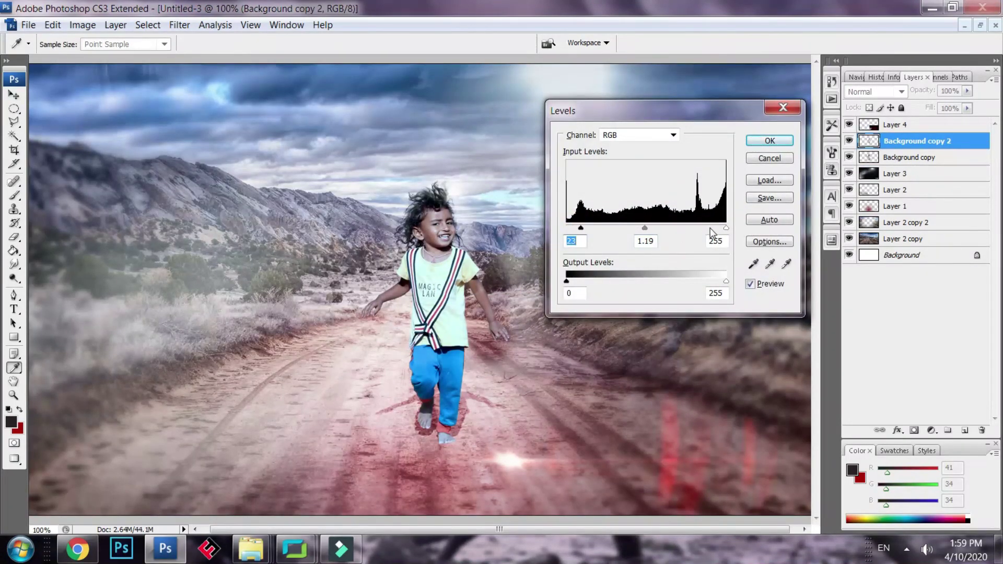
drag(726, 227, 710, 227)
click(764, 142)
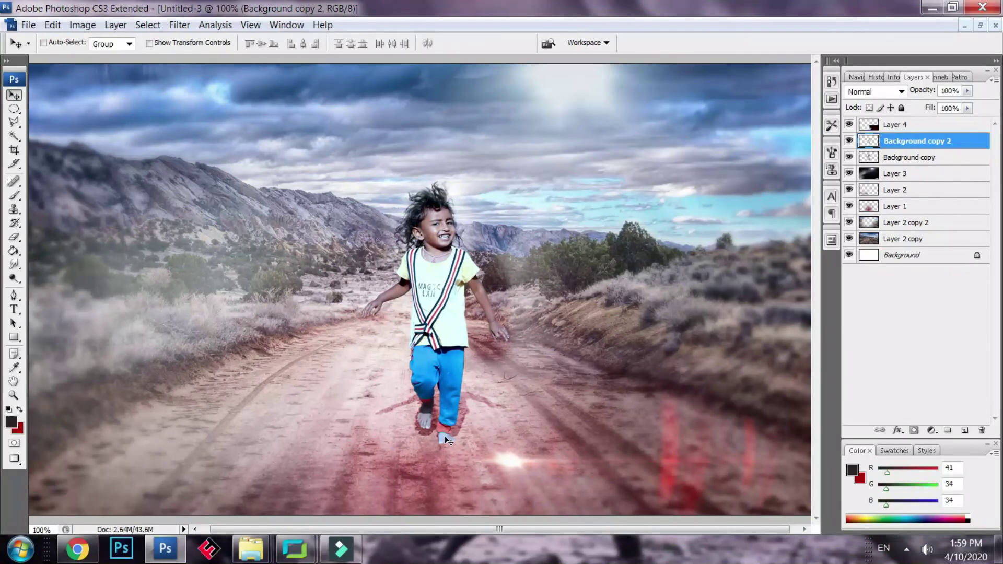
Step: Try erasing around the child's feet on Background copy 2 with the 300 px Eraser, undo it and keep that layer selected
right_click(448, 262)
click(502, 289)
click(14, 237)
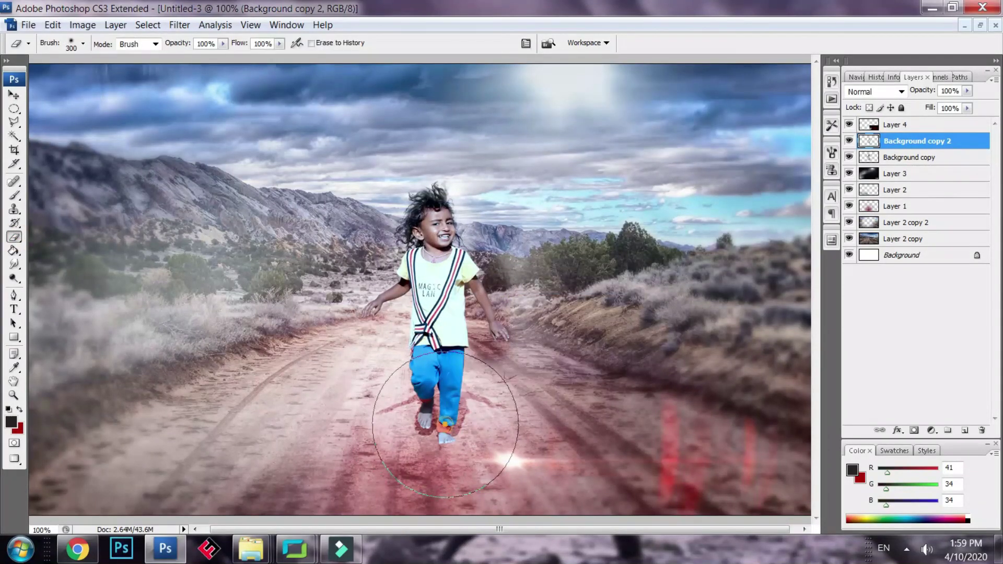
click(446, 425)
key(ctrl+z)
ctrl+right_click(426, 361)
click(451, 372)
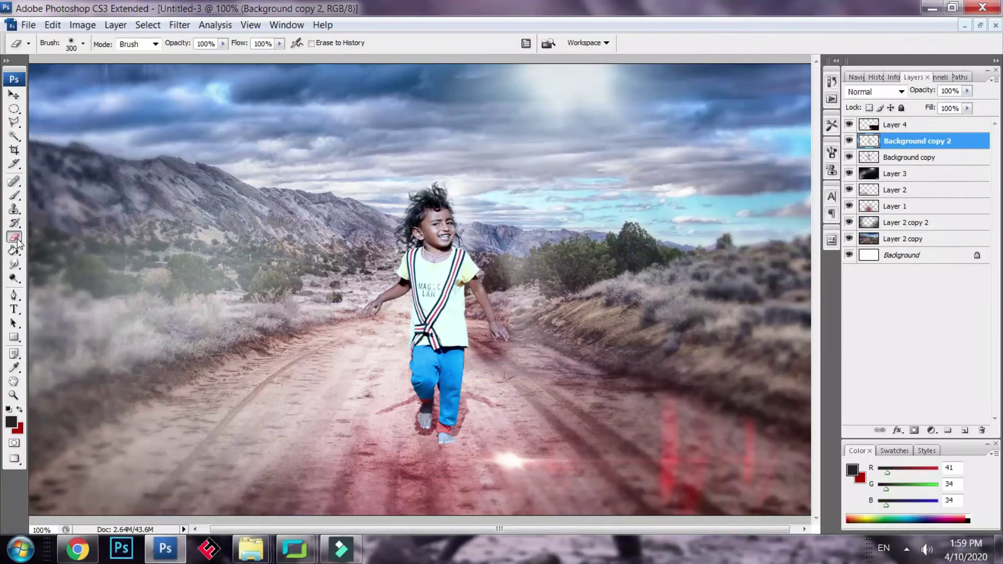
click(16, 195)
drag(15, 278, 51, 292)
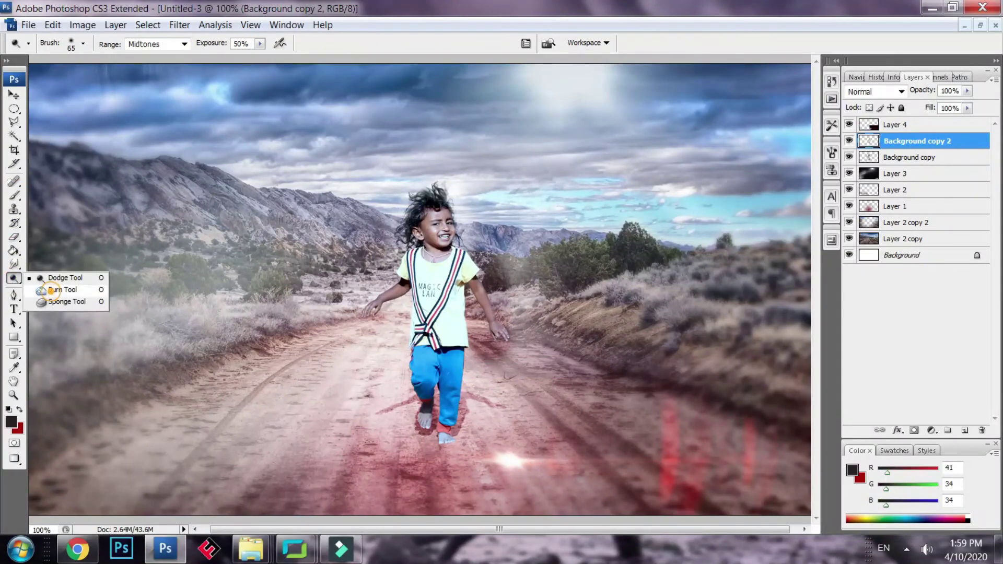
click(50, 292)
key(ctrl+minus)
key(ctrl+minus)
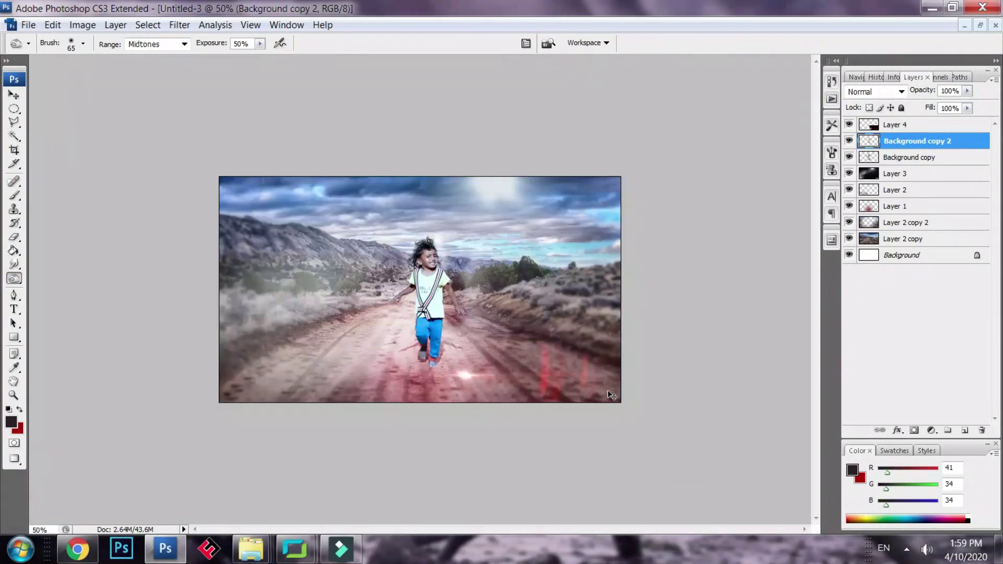
key(ctrl+plus)
key(ctrl+plus)
key(ctrl+minus)
key(ctrl+minus)
key(ctrl+minus)
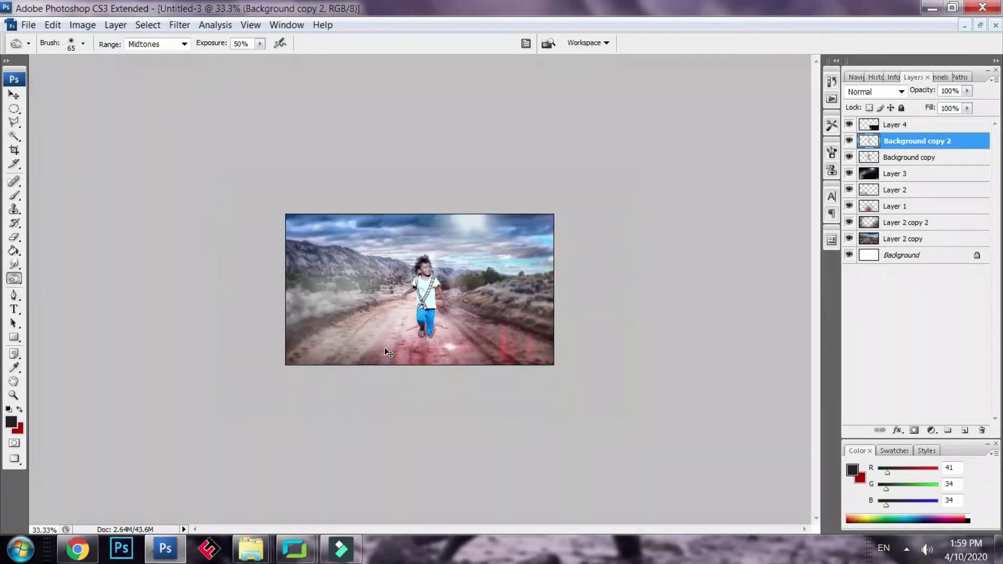
Step: Select Layer 3 and move its white light flare to the horizon at the right edge of the landscape
ctrl+right_click(325, 288)
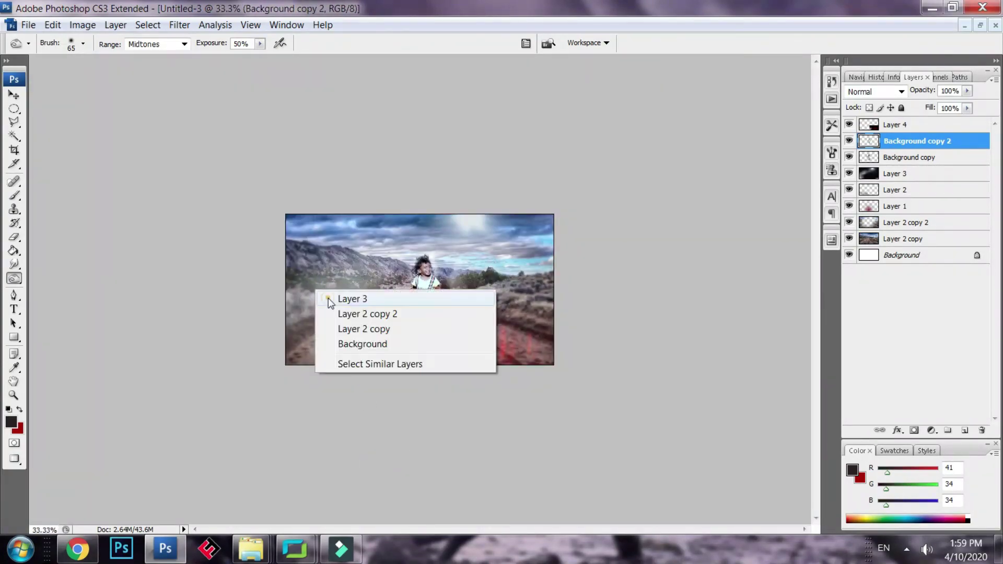
click(329, 298)
drag(340, 244, 334, 319)
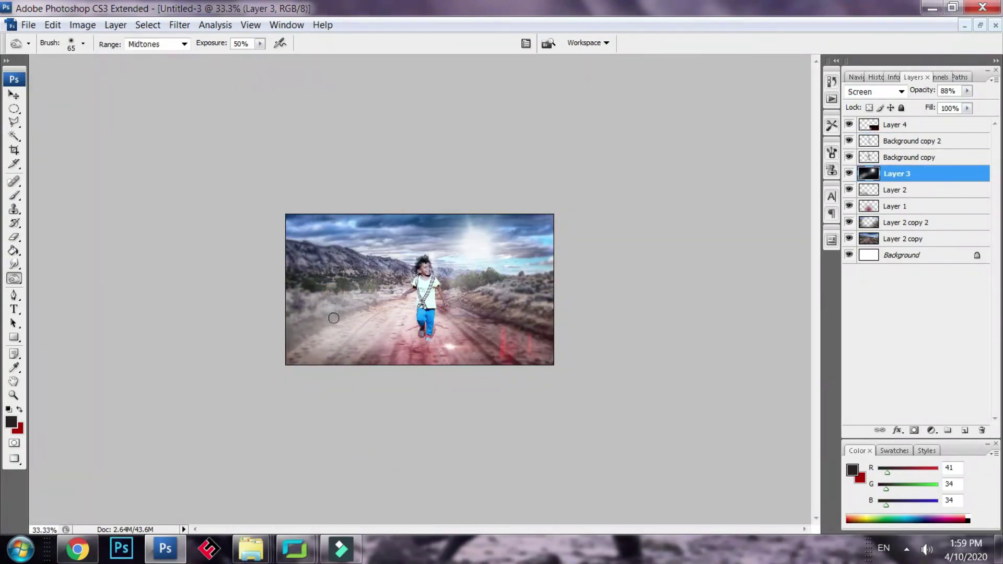
click(14, 95)
drag(481, 246, 544, 276)
Step: Inspect the composite up close and as a whole to judge the flare placement and blending
scroll(562, 451, up, 2)
scroll(560, 445, down, 2)
scroll(520, 434, up, 1)
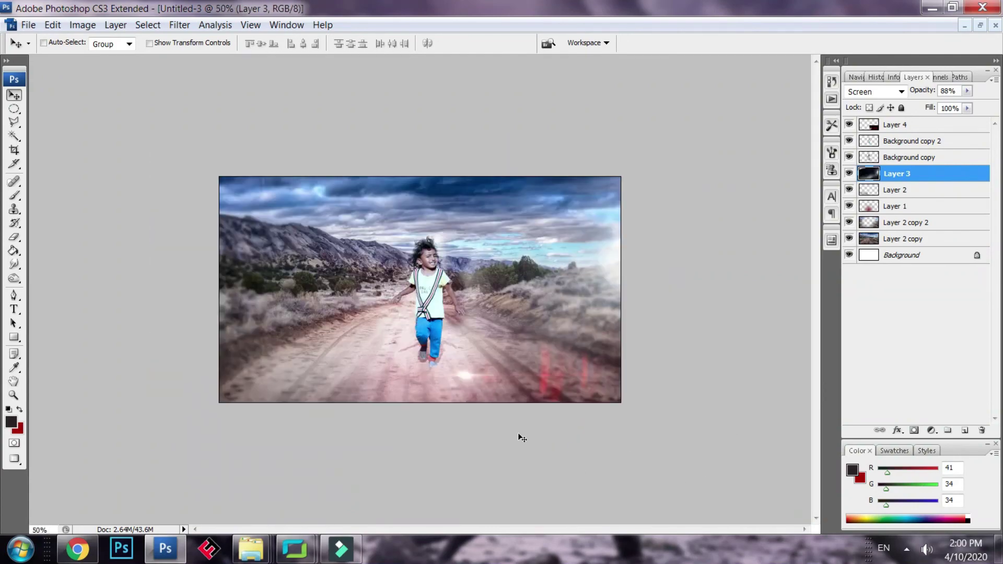
scroll(518, 433, up, 2)
scroll(518, 433, down, 2)
scroll(561, 102, up, 2)
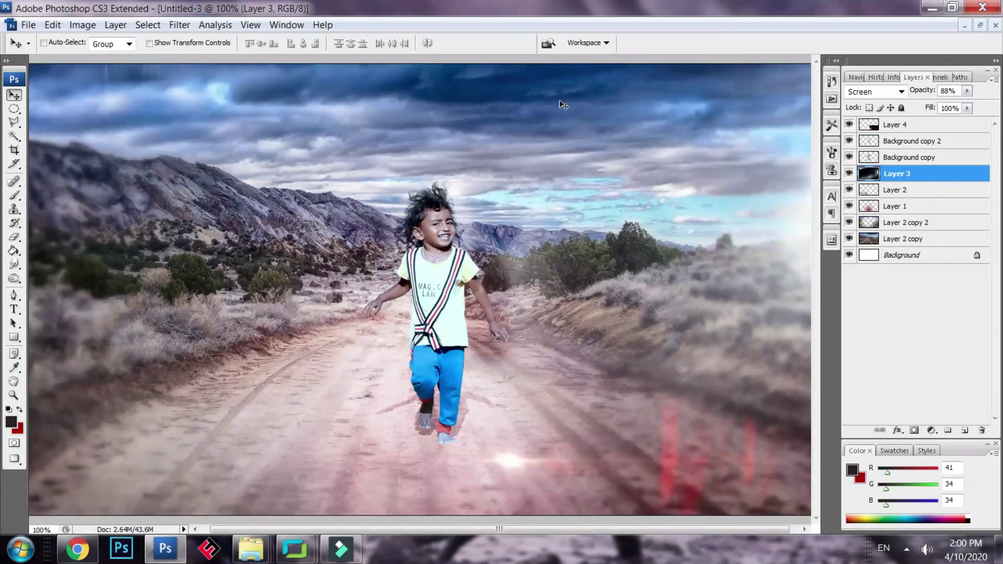
scroll(561, 101, down, 3)
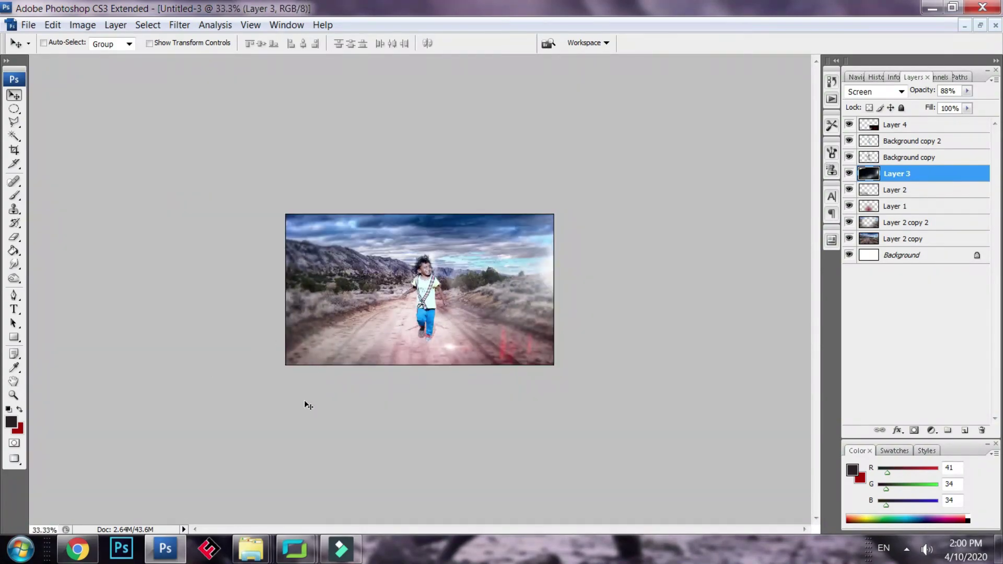